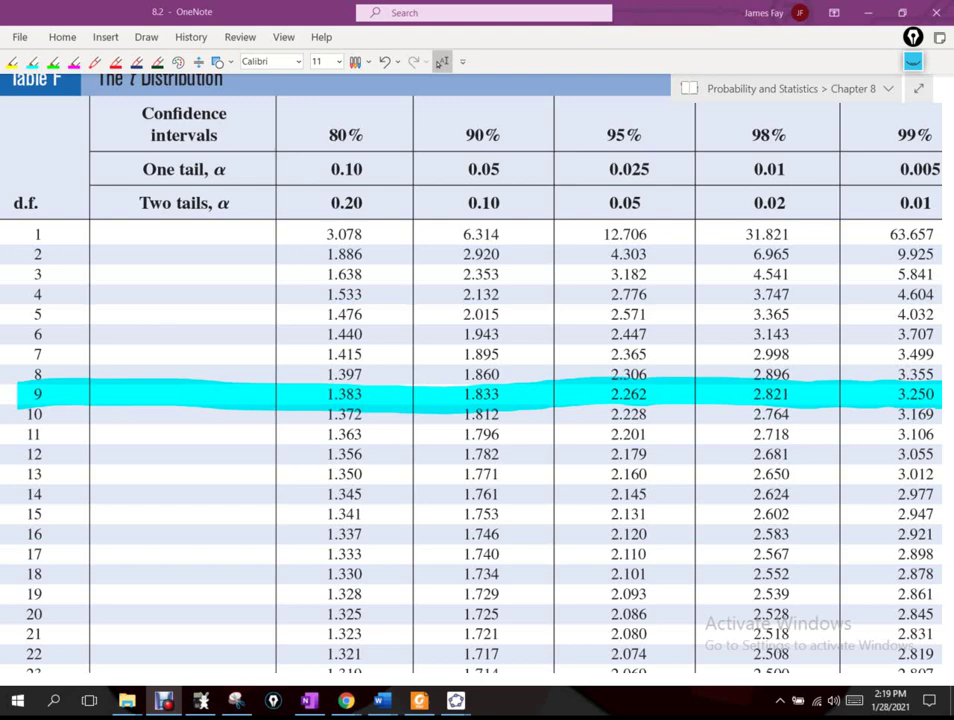
Step: Highlight the 95% column of the t Distribution table in green and circle the 2.262 entry in red
click(441, 63)
click(33, 61)
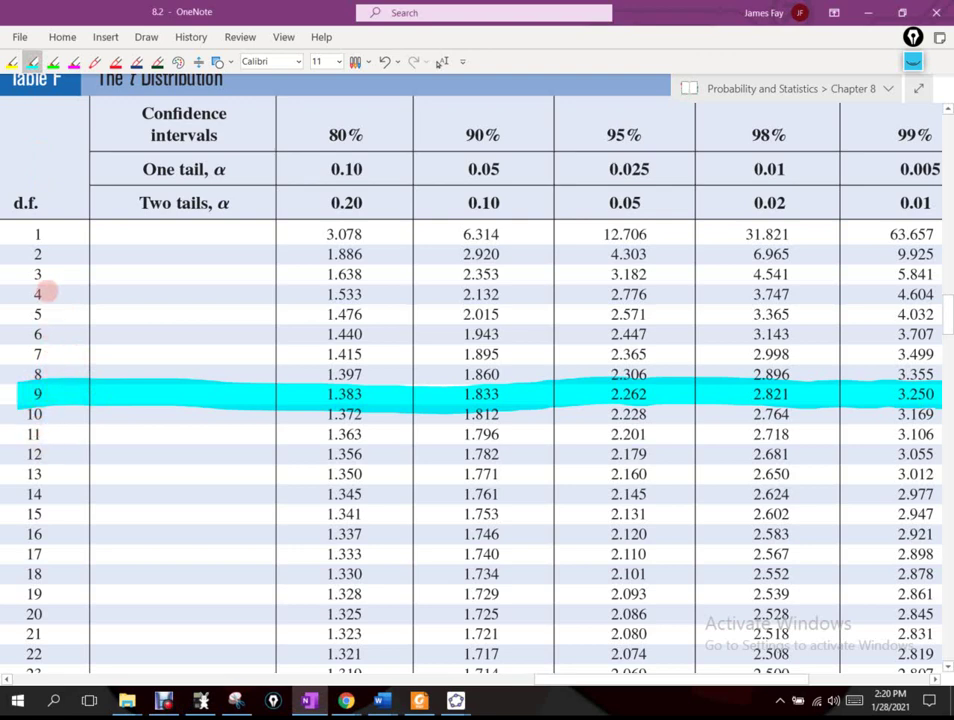
click(53, 61)
mouse_move(622, 128)
mouse_down()
mouse_move(605, 165)
mouse_move(634, 188)
mouse_move(609, 212)
mouse_move(603, 248)
mouse_move(648, 256)
mouse_move(610, 289)
mouse_move(648, 294)
mouse_move(618, 328)
mouse_move(643, 340)
mouse_move(614, 372)
mouse_move(626, 376)
mouse_move(628, 400)
mouse_move(618, 446)
mouse_move(654, 481)
mouse_move(614, 532)
mouse_move(640, 550)
mouse_move(630, 582)
mouse_up()
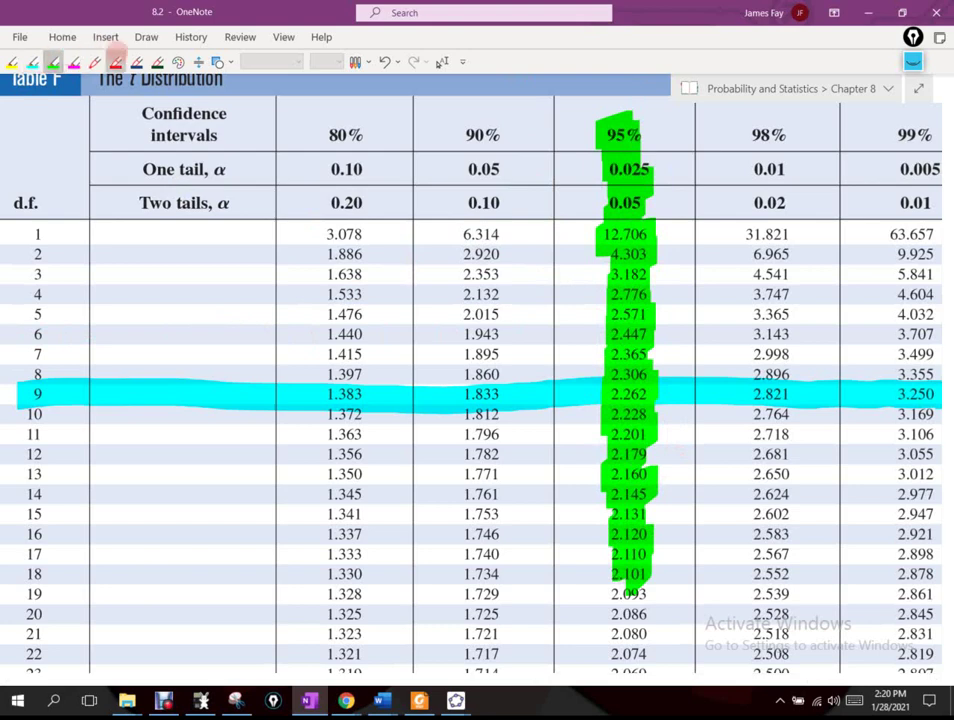
mouse_move(655, 384)
mouse_down()
mouse_move(590, 404)
mouse_move(675, 392)
mouse_up()
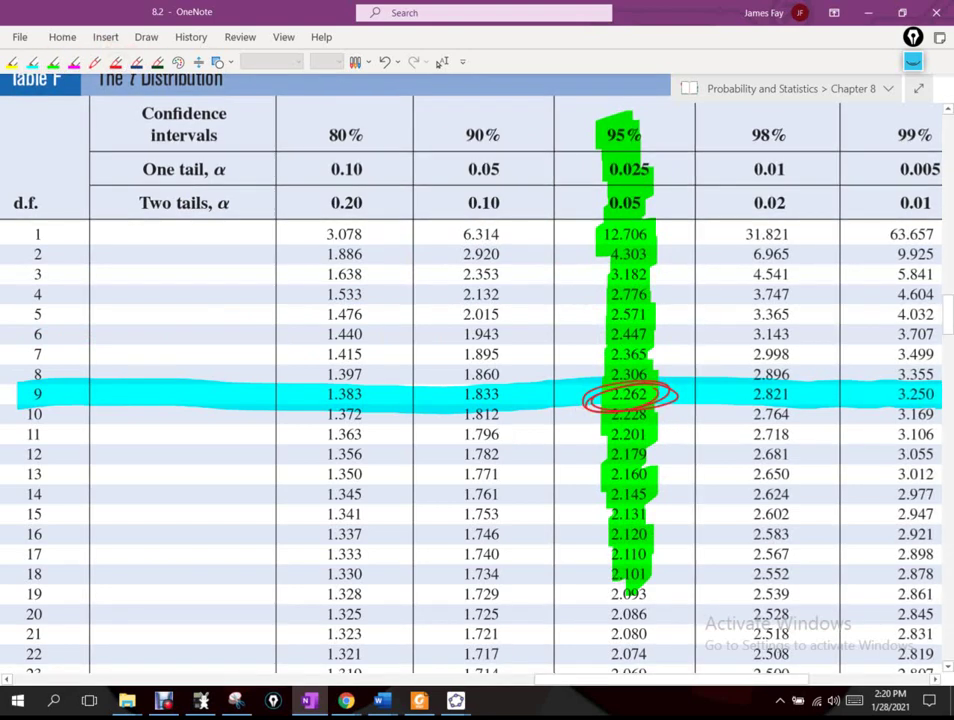
click(678, 396)
Step: Review the key confidence interval formula for the mean with unknown σ, especially its s term, and return to the t Distribution table
ctrl+scroll(477, 380, down, 2)
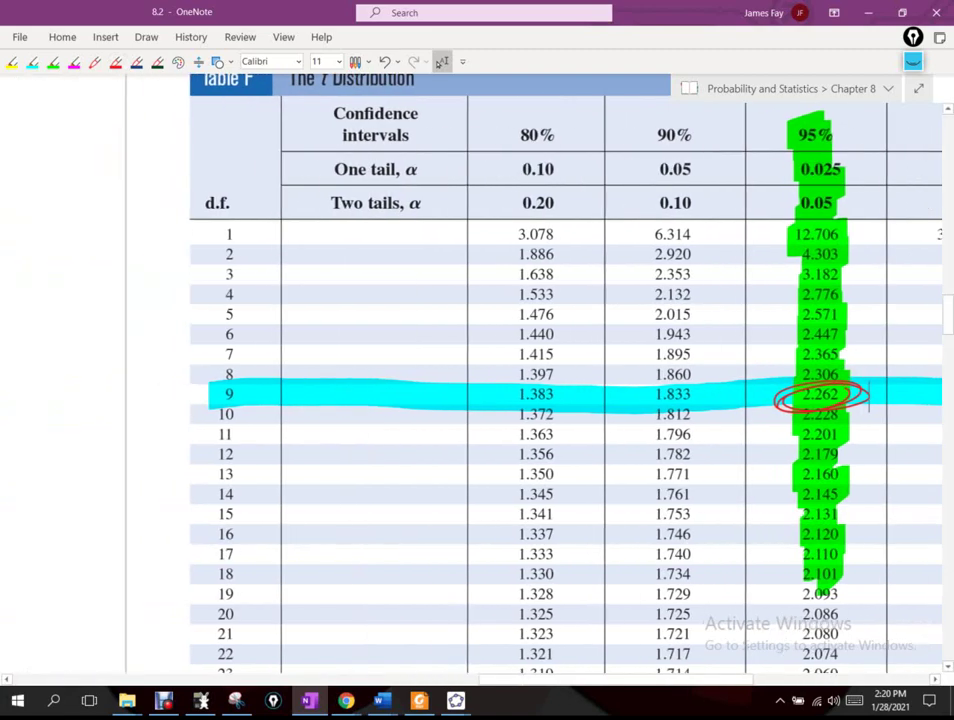
scroll(477, 380, left, 5)
scroll(477, 380, up, 3)
ctrl+scroll(477, 380, up, 2)
scroll(477, 380, up, 10)
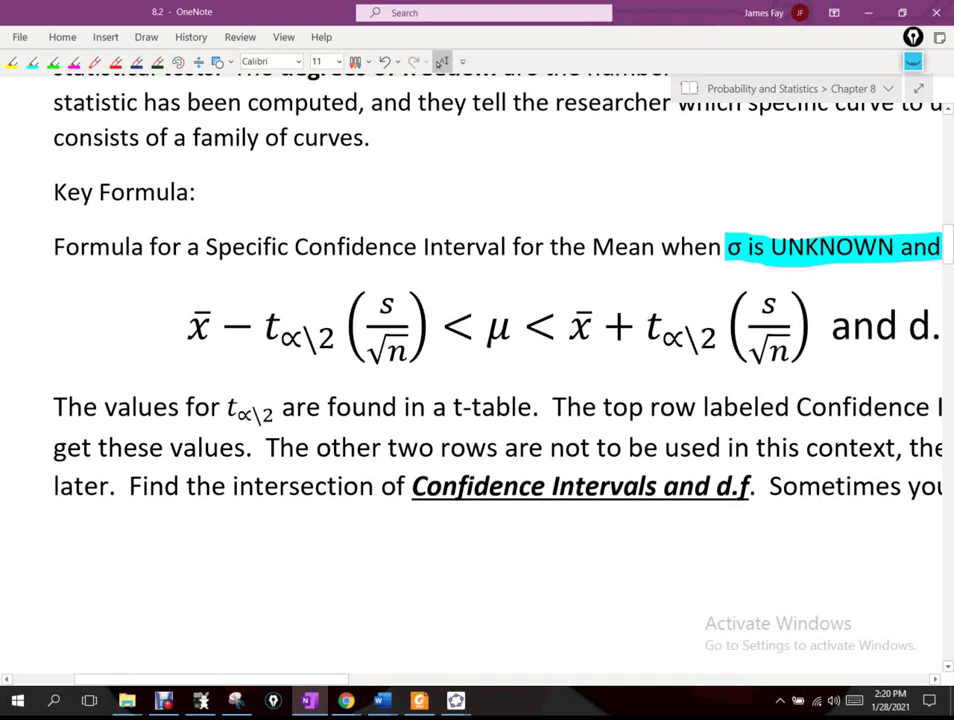
click(386, 303)
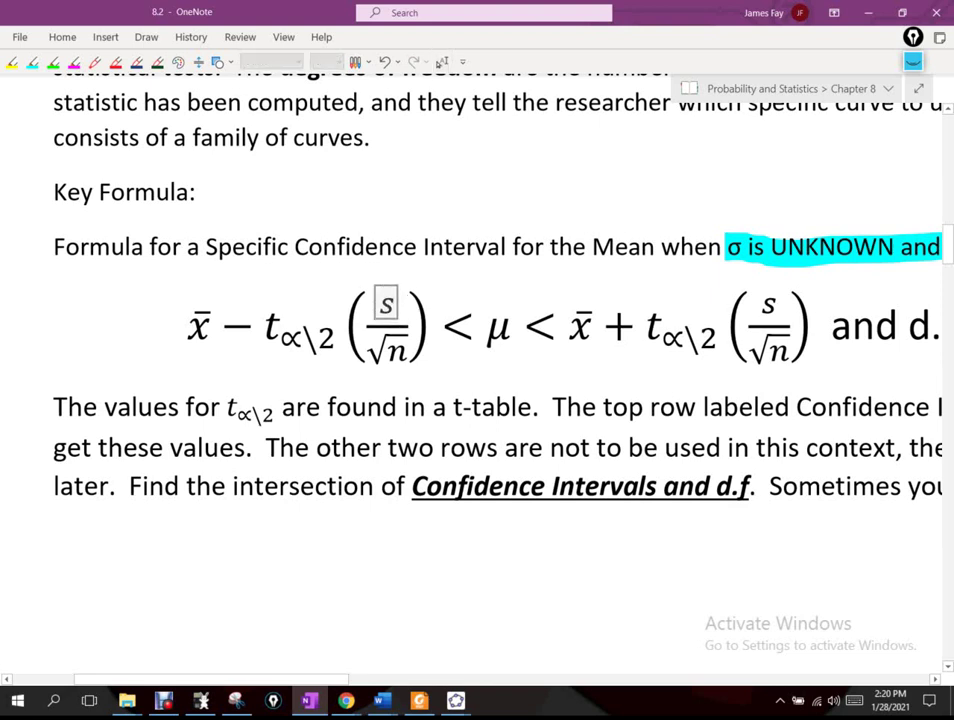
key(Right)
key(Right)
key(Right)
key(Right)
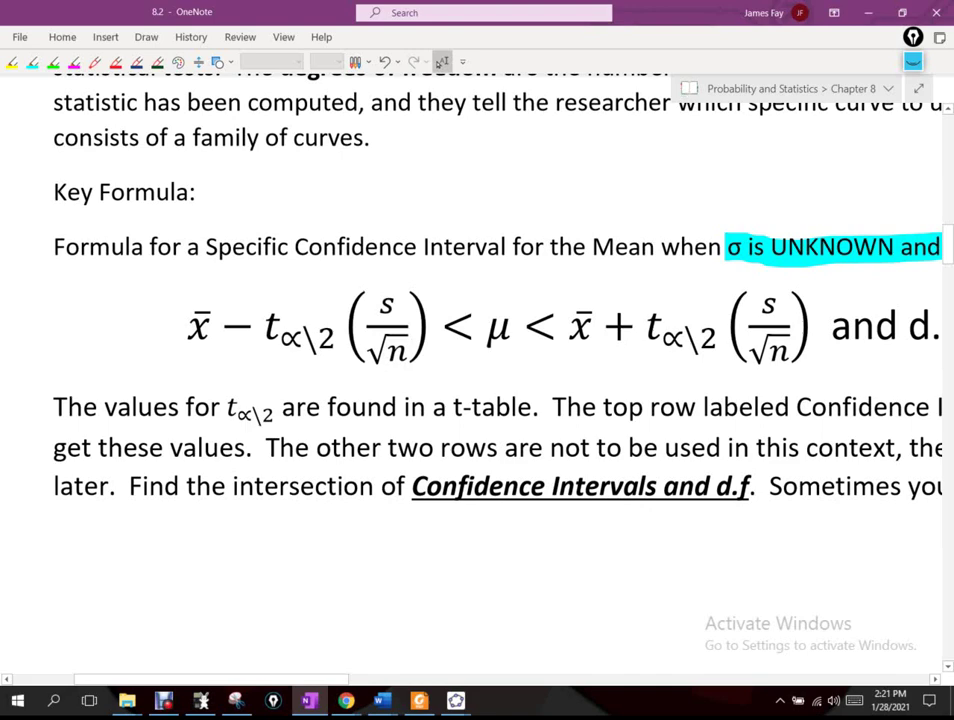
scroll(470, 370, down, 10)
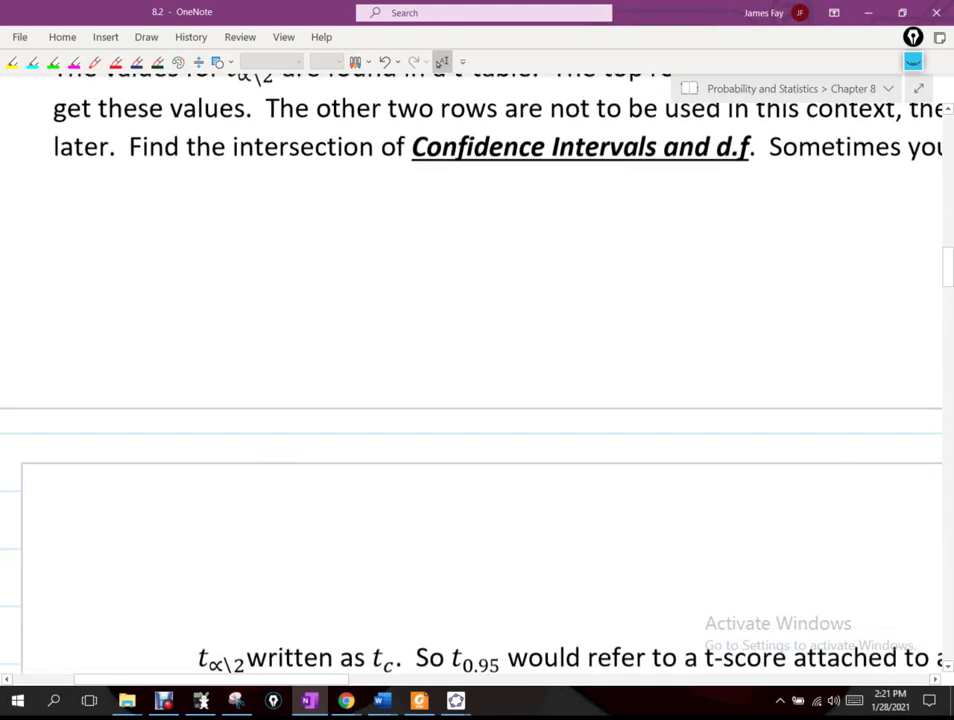
scroll(470, 380, down, 5)
scroll(470, 380, right, 4)
scroll(470, 380, down, 5)
scroll(470, 380, right, 2)
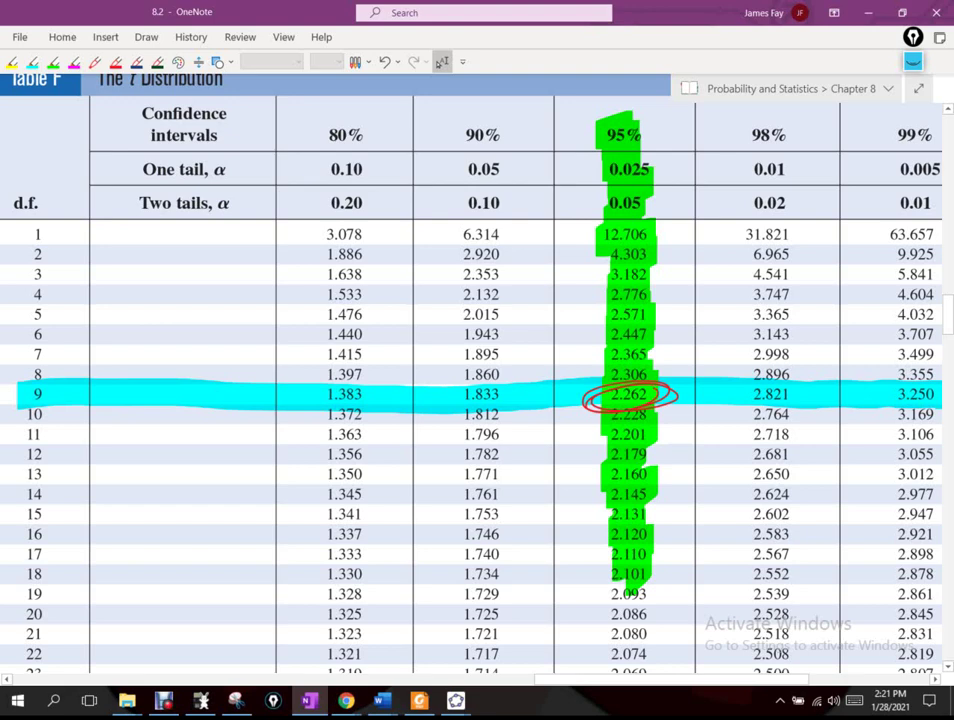
Step: Draw a blue bell curve on a horizontal axis above Table F, with a dashed center line labelled μ
scroll(470, 380, up, 5)
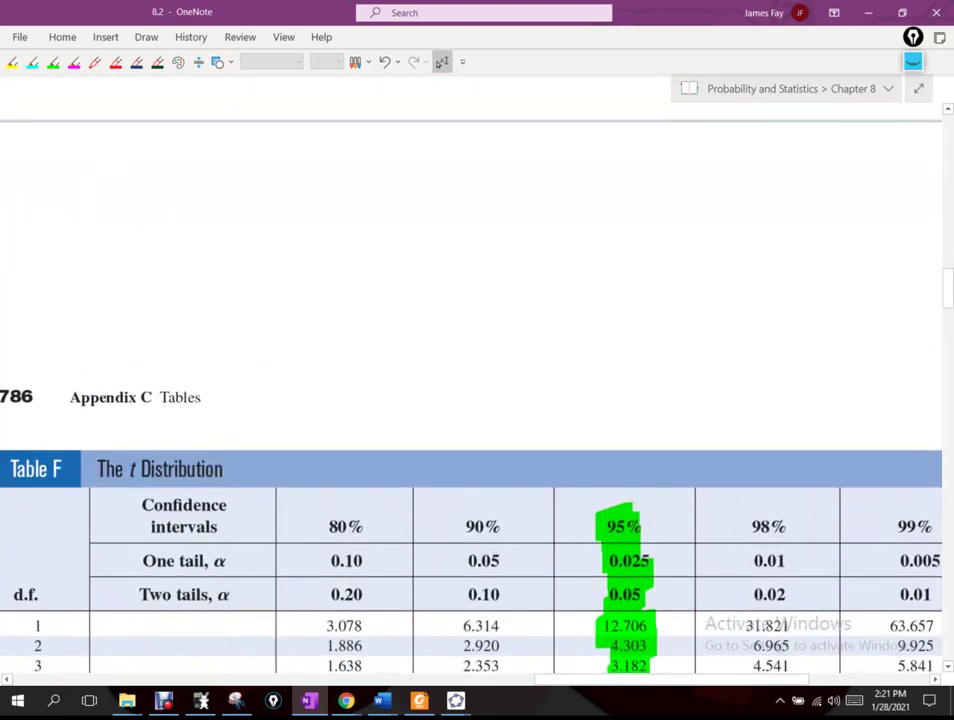
click(137, 62)
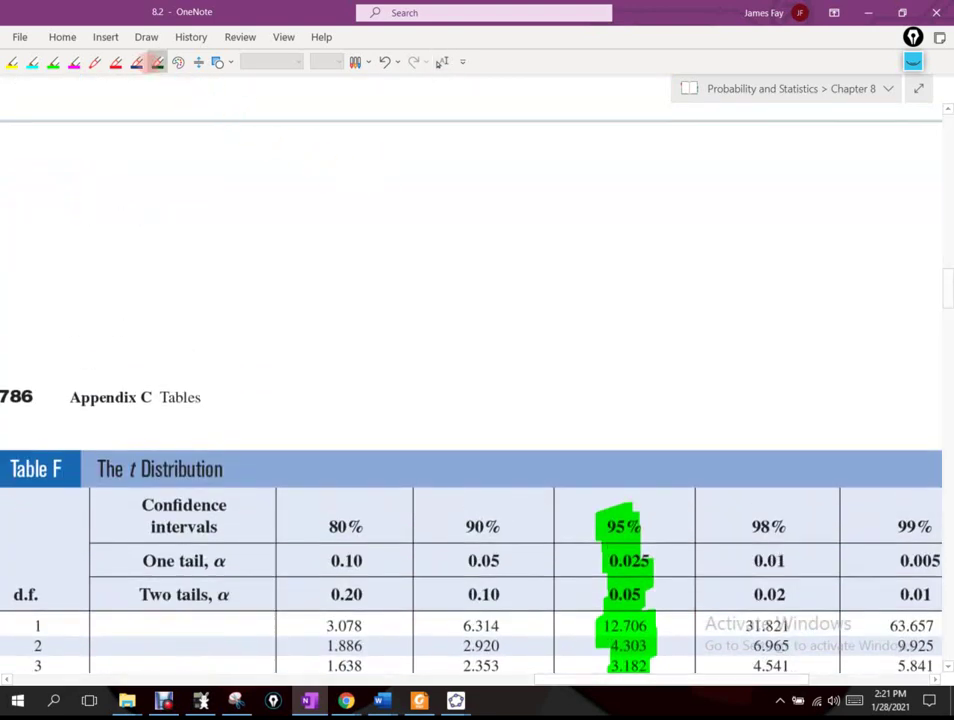
drag(280, 297, 655, 286)
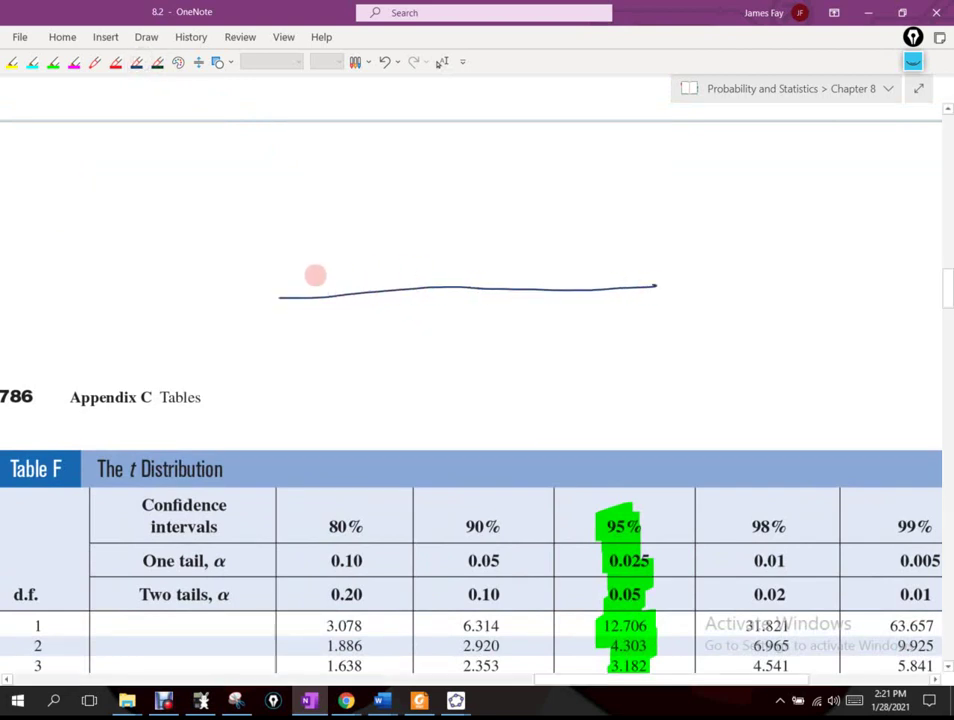
mouse_move(286, 291)
mouse_down()
mouse_move(352, 257)
mouse_move(414, 169)
mouse_move(454, 164)
mouse_move(533, 258)
mouse_move(593, 274)
mouse_up()
drag(433, 148, 436, 195)
drag(439, 205, 449, 290)
mouse_move(437, 356)
mouse_down()
mouse_move(454, 328)
mouse_move(470, 330)
mouse_up()
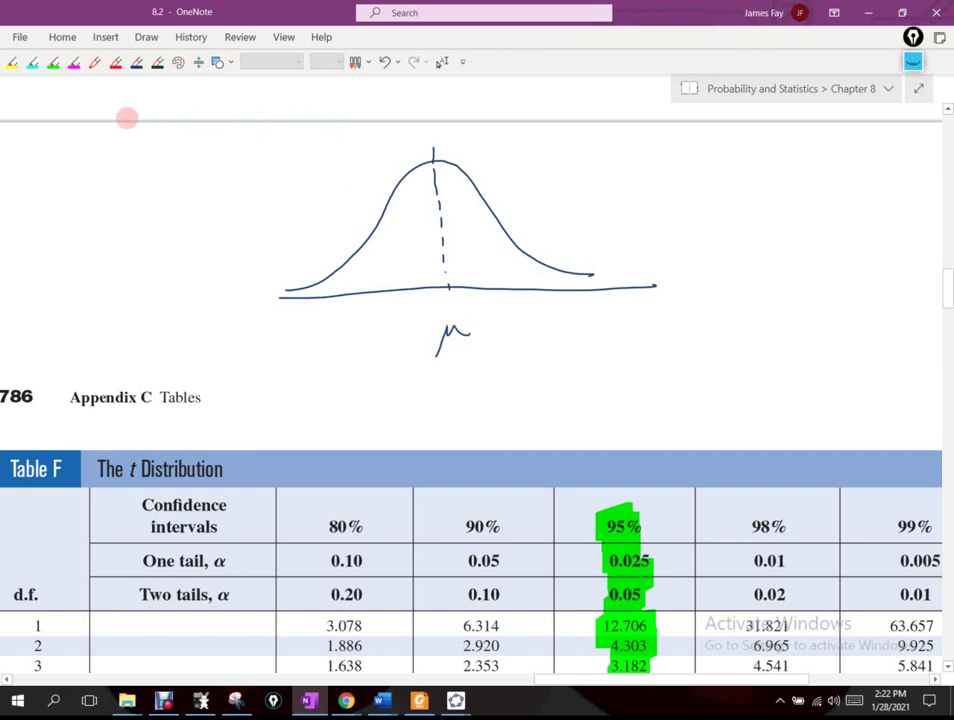
Step: Add a red double-headed arrow across the bell curve's center, mark a boundary on each side, and shade the area between them
click(116, 62)
drag(441, 222, 465, 216)
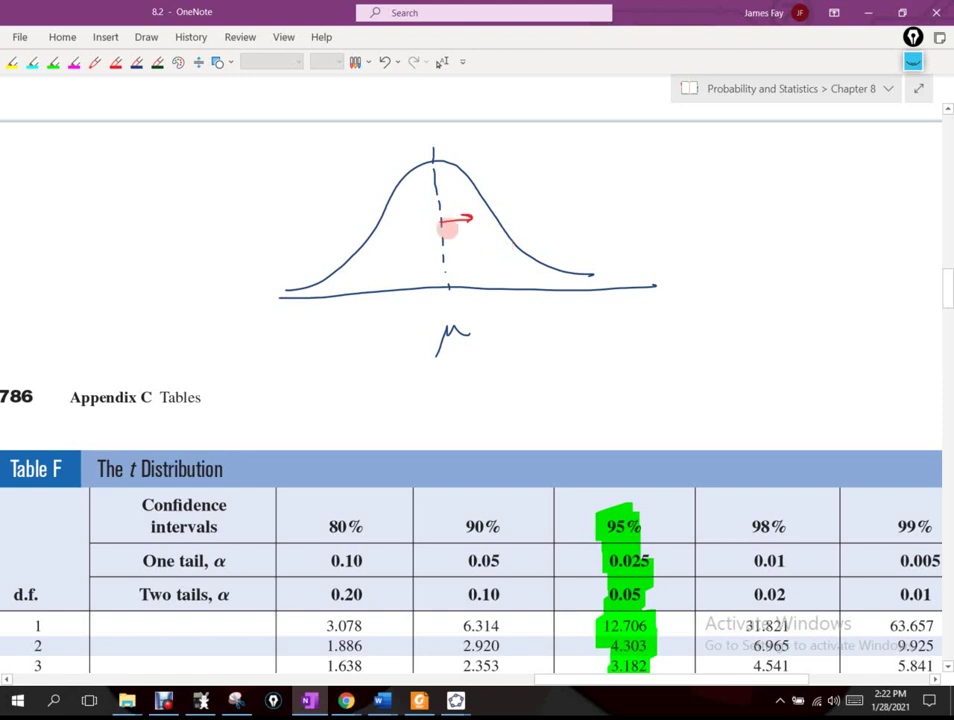
drag(440, 221, 410, 225)
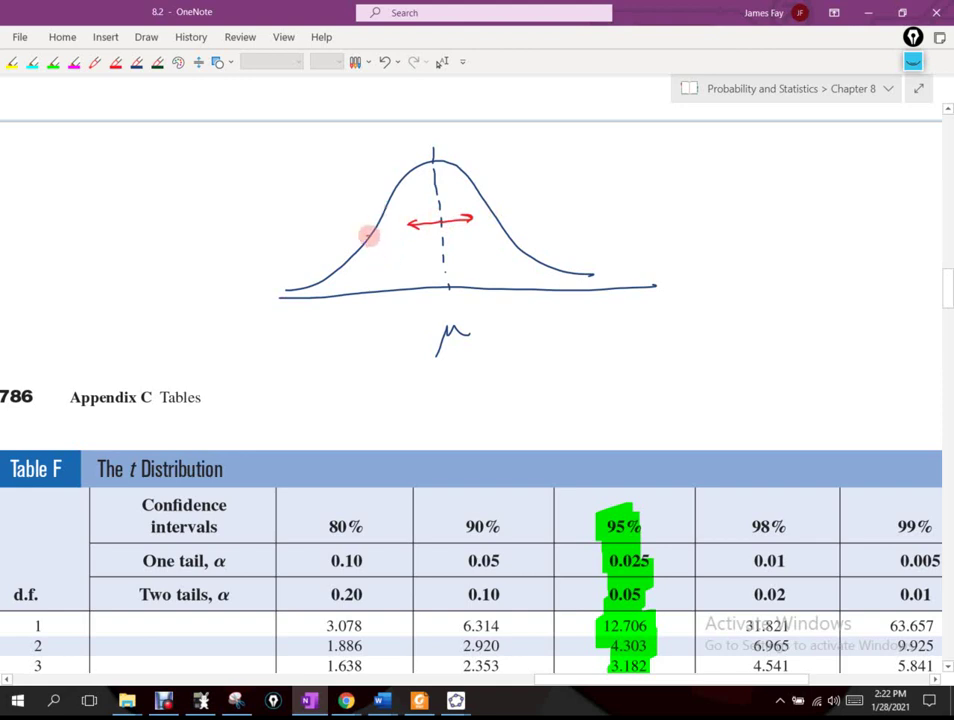
drag(367, 237, 369, 282)
drag(521, 249, 522, 286)
mouse_move(380, 196)
mouse_down()
mouse_move(423, 168)
mouse_move(458, 176)
mouse_up()
drag(398, 222, 472, 188)
drag(390, 255, 482, 200)
drag(392, 270, 492, 222)
drag(506, 250, 482, 268)
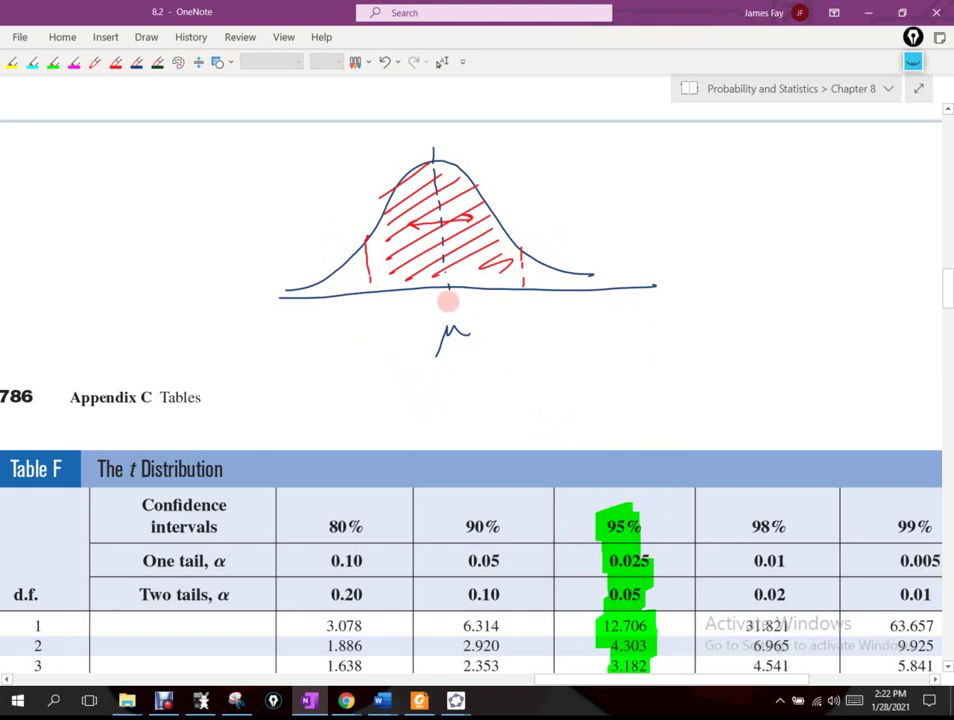
Step: Label the right boundary of the bell curve 2.262 and write "95% CL" and "d.f = 9" beside the curve
mouse_move(521, 250)
mouse_down()
mouse_move(520, 284)
mouse_move(543, 326)
mouse_move(539, 311)
mouse_move(553, 328)
mouse_move(590, 340)
mouse_move(662, 342)
mouse_up()
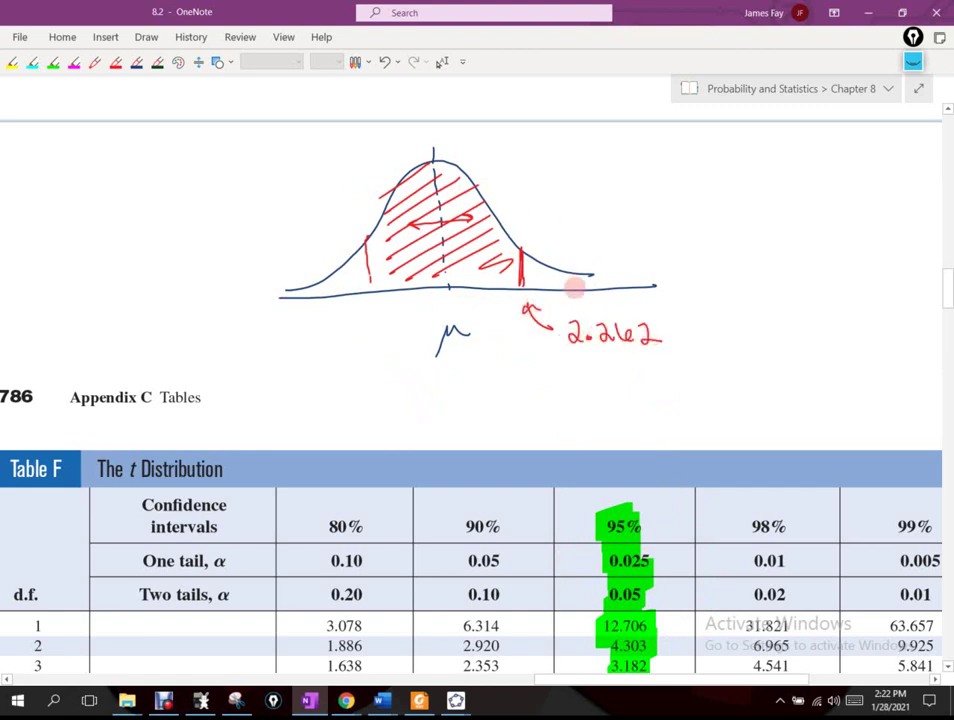
mouse_move(599, 185)
mouse_down()
mouse_move(598, 200)
mouse_move(641, 186)
mouse_move(662, 192)
mouse_up()
drag(684, 181, 684, 207)
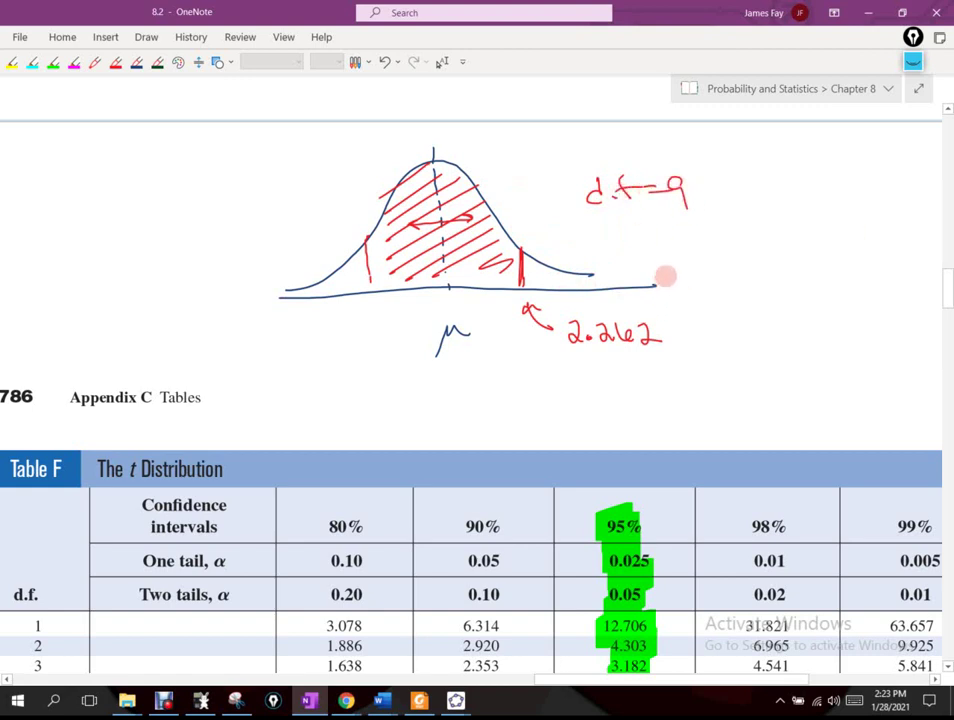
mouse_move(597, 128)
mouse_down()
mouse_move(638, 119)
mouse_move(634, 152)
mouse_up()
mouse_move(703, 133)
mouse_down()
mouse_move(703, 151)
mouse_move(735, 151)
mouse_up()
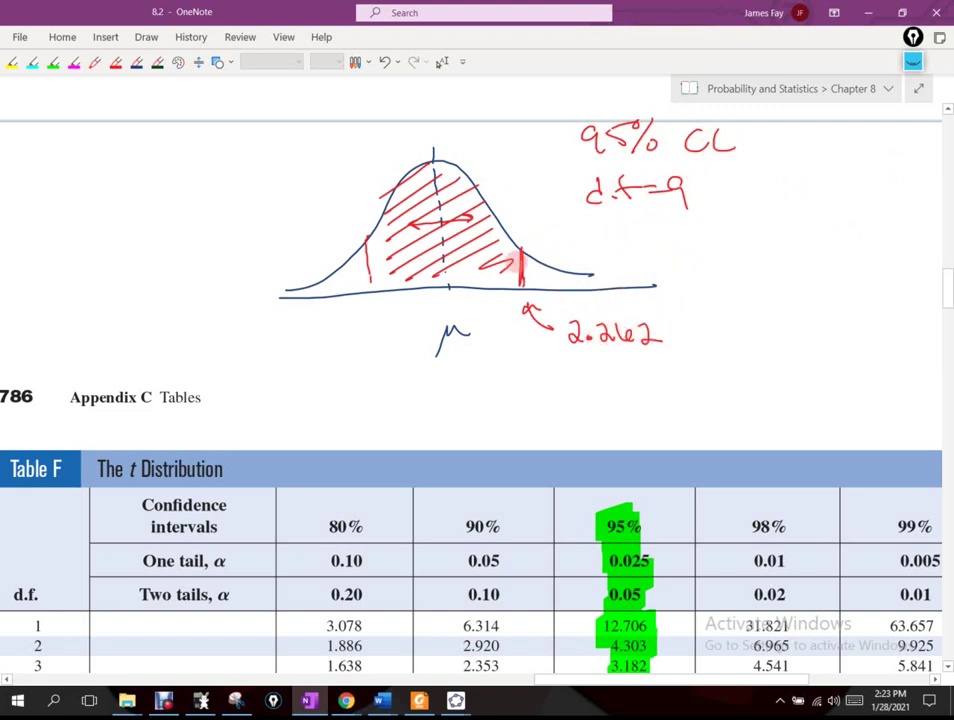
Step: Thicken both red boundary lines on the bell curve and draw an arrow pointing to the left one
mouse_move(524, 264)
mouse_down()
mouse_move(522, 282)
mouse_move(523, 242)
mouse_move(523, 290)
mouse_up()
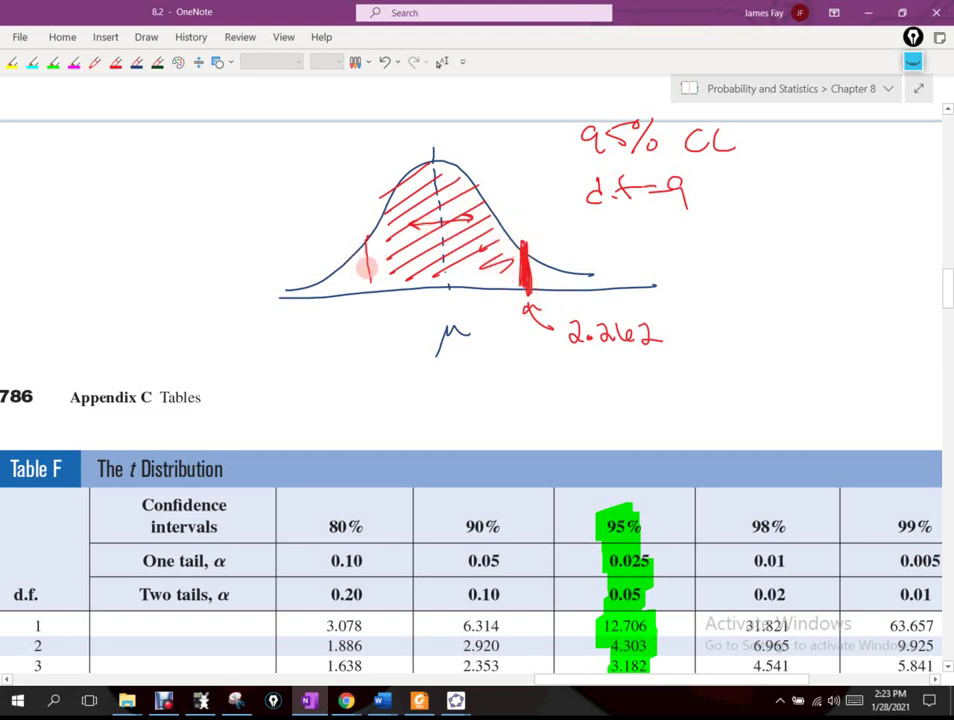
drag(367, 238, 368, 290)
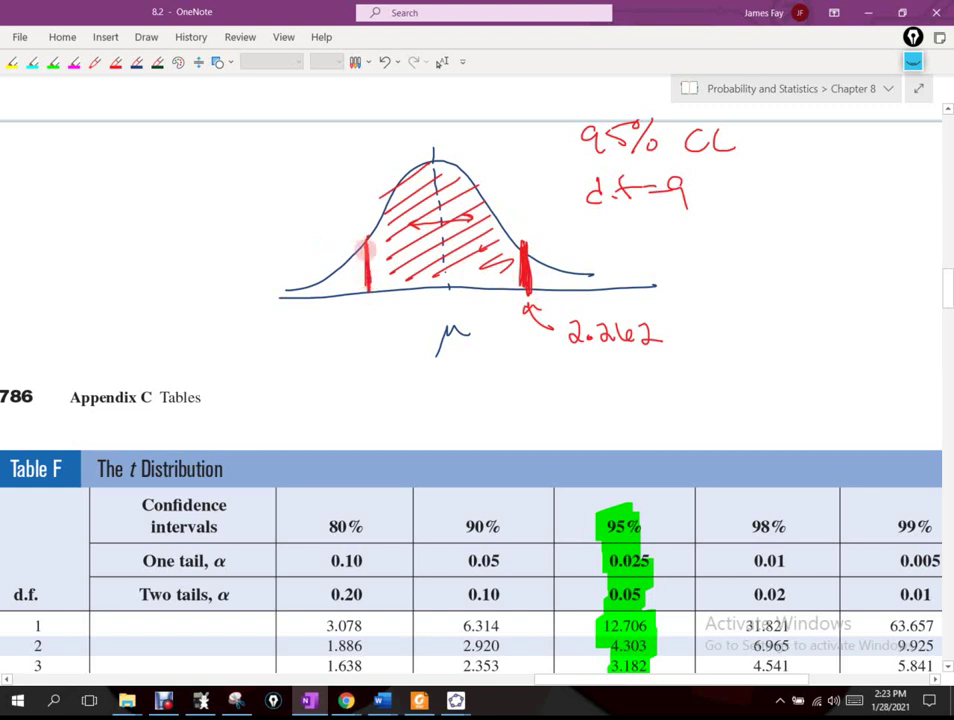
drag(345, 338, 368, 308)
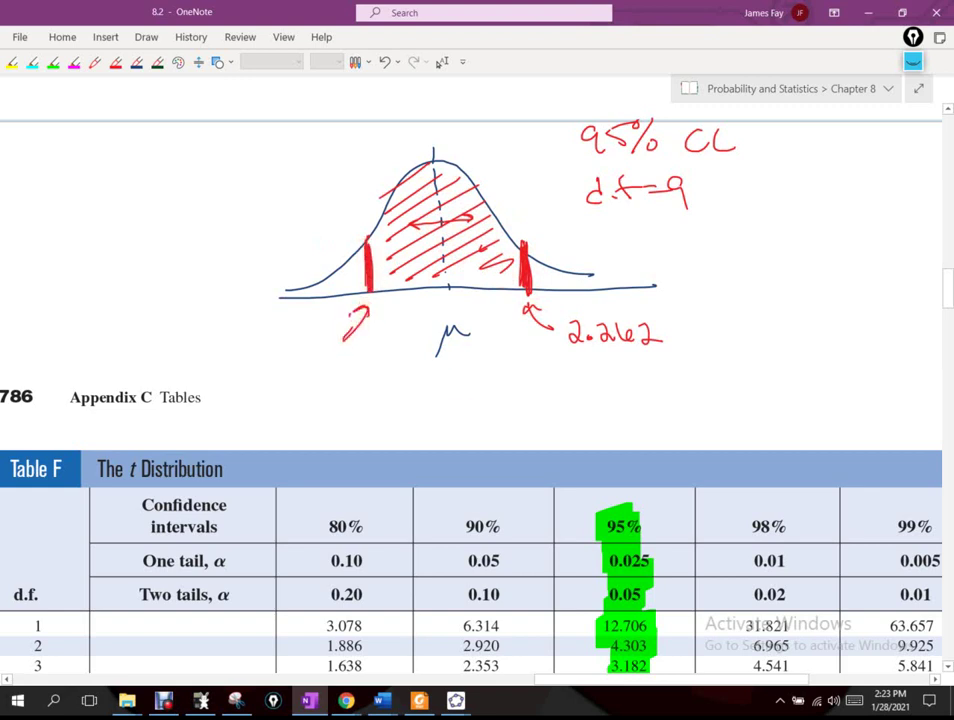
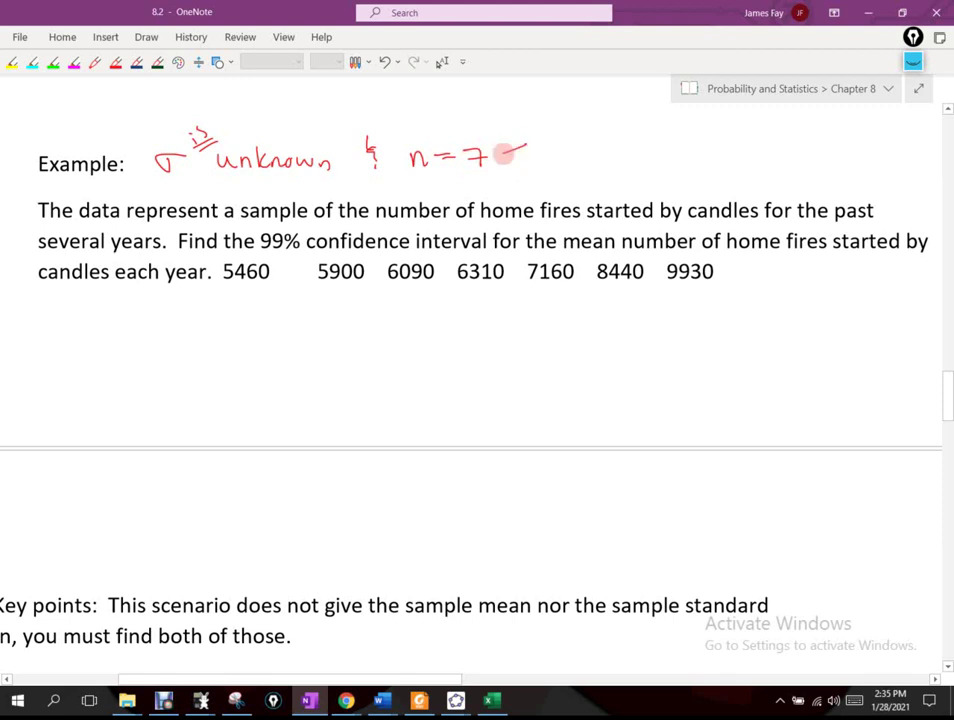
Step: Complete the handwritten note beside the home fires example with "< 30 ⇒ t-dist" after "n = 7"
drag(565, 150, 638, 153)
mouse_move(603, 162)
mouse_down()
mouse_move(632, 153)
mouse_move(645, 168)
mouse_move(693, 171)
mouse_move(674, 163)
mouse_move(727, 161)
mouse_up()
mouse_move(745, 158)
mouse_down()
mouse_move(741, 149)
mouse_move(748, 168)
mouse_up()
mouse_move(760, 168)
mouse_down()
mouse_move(777, 152)
mouse_move(768, 167)
mouse_up()
mouse_move(788, 145)
mouse_down()
mouse_move(791, 170)
mouse_move(802, 155)
mouse_up()
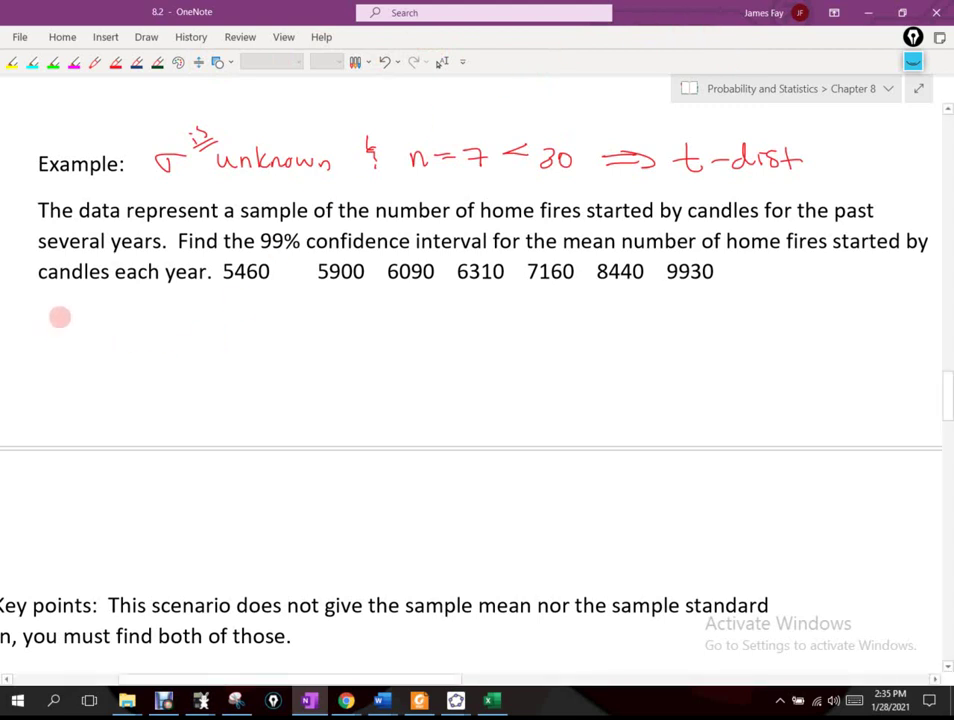
Step: Handwrite the margin of error formula E = t_α/2 (s/√n) in red below the home fires data
mouse_move(56, 310)
mouse_down()
mouse_move(51, 326)
mouse_move(79, 309)
mouse_move(112, 317)
mouse_up()
mouse_move(92, 324)
mouse_down()
mouse_move(156, 333)
mouse_move(158, 317)
mouse_move(167, 337)
mouse_move(184, 323)
mouse_move(197, 340)
mouse_up()
drag(237, 290, 249, 357)
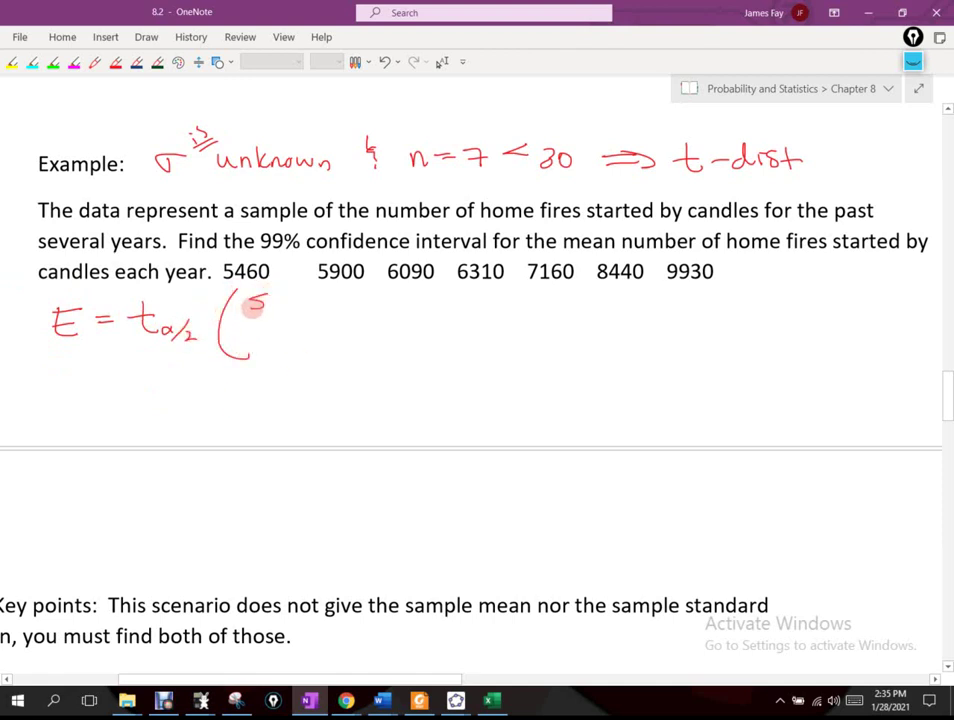
mouse_move(262, 295)
mouse_down()
mouse_move(245, 340)
mouse_move(278, 317)
mouse_up()
mouse_move(243, 342)
mouse_down()
mouse_move(267, 333)
mouse_move(277, 346)
mouse_up()
drag(283, 289, 298, 351)
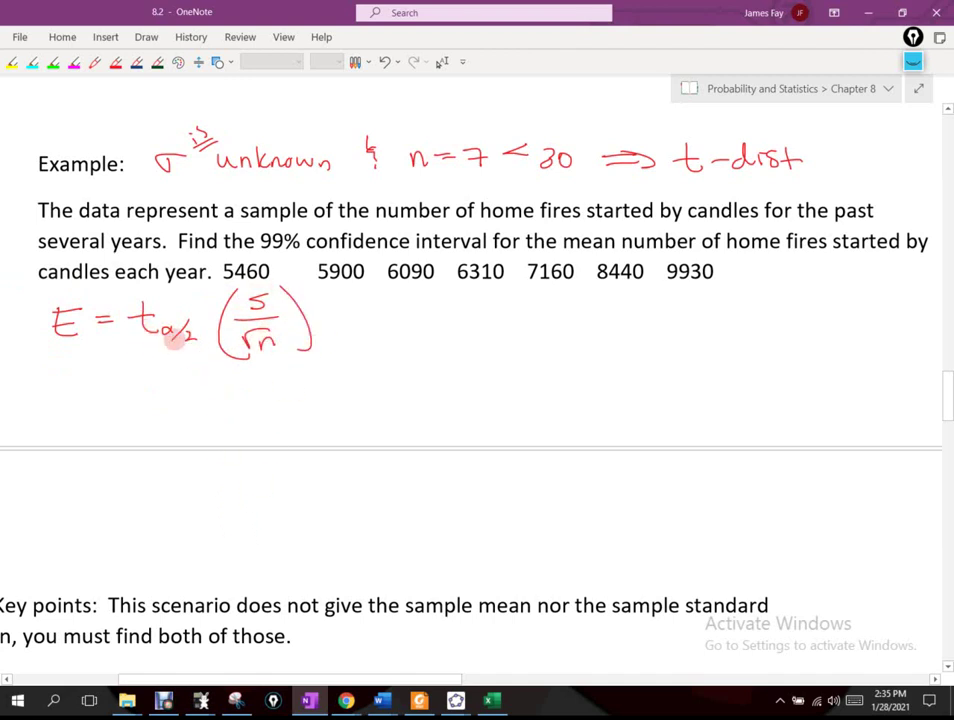
Step: Select the t_α/2 (s/√n) term after the minus sign in the key confidence interval formula to point it out
click(441, 62)
scroll(480, 380, up, 10)
scroll(477, 380, up, 15)
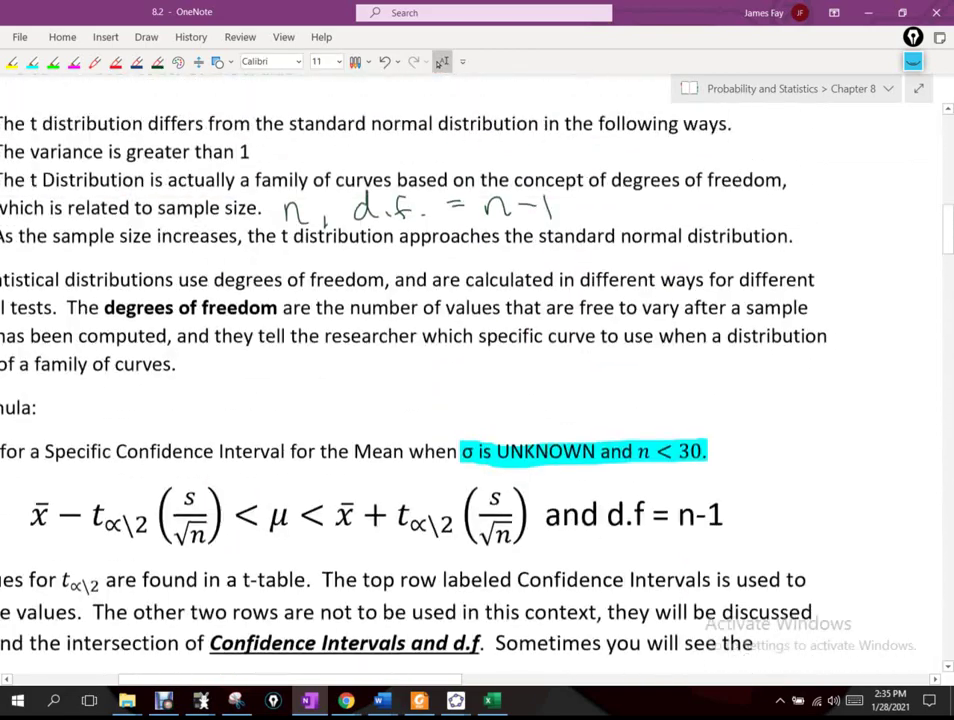
mouse_move(92, 284)
mouse_down()
mouse_move(155, 330)
mouse_move(240, 363)
mouse_up()
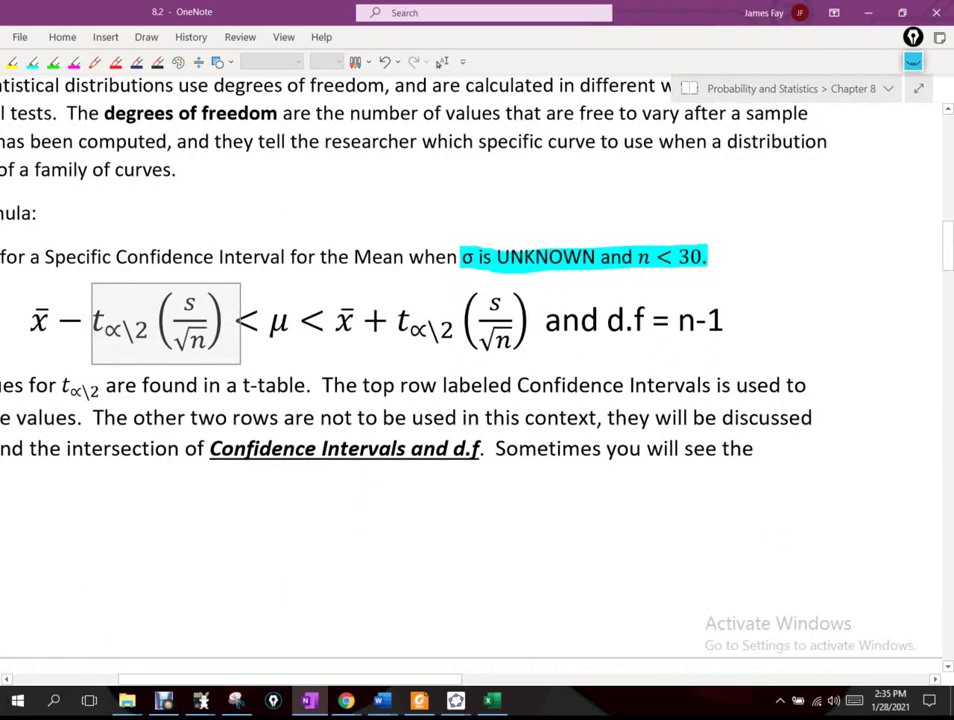
Step: Handwrite the interval x̄ − E < μ < x̄ + E in red below the margin of error formula
scroll(477, 380, down, 20)
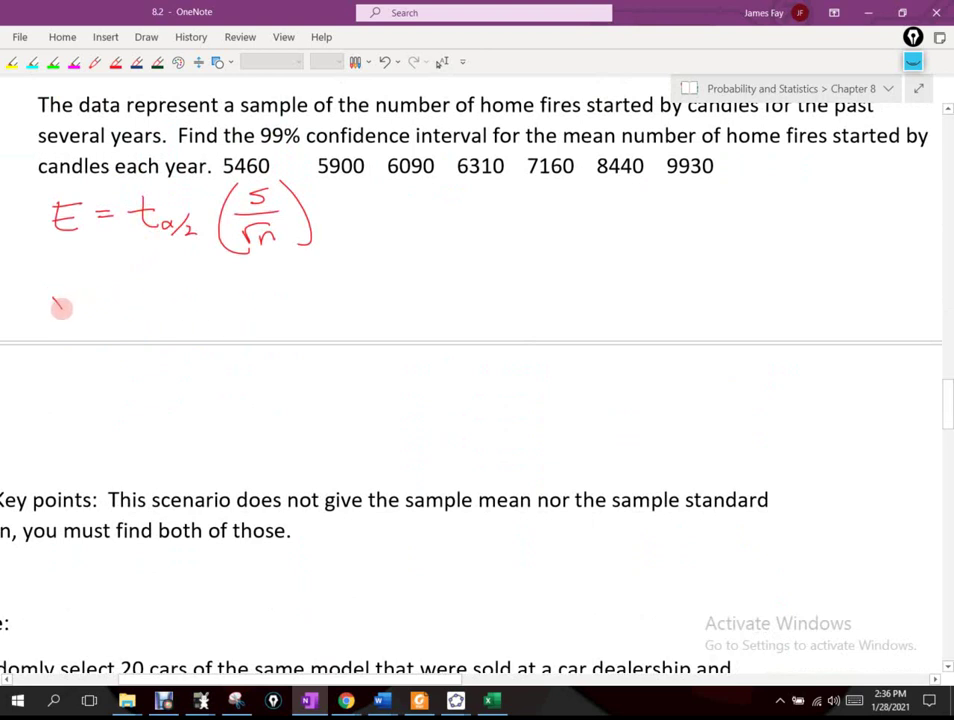
drag(51, 296, 67, 314)
mouse_move(67, 296)
mouse_down()
mouse_move(51, 314)
mouse_move(72, 287)
mouse_move(111, 304)
mouse_move(165, 310)
mouse_move(203, 296)
mouse_move(275, 312)
mouse_up()
mouse_move(275, 290)
mouse_down()
mouse_move(253, 312)
mouse_move(277, 287)
mouse_move(305, 299)
mouse_up()
mouse_move(295, 289)
mouse_down()
mouse_move(295, 309)
mouse_move(330, 310)
mouse_up()
drag(312, 299, 326, 299)
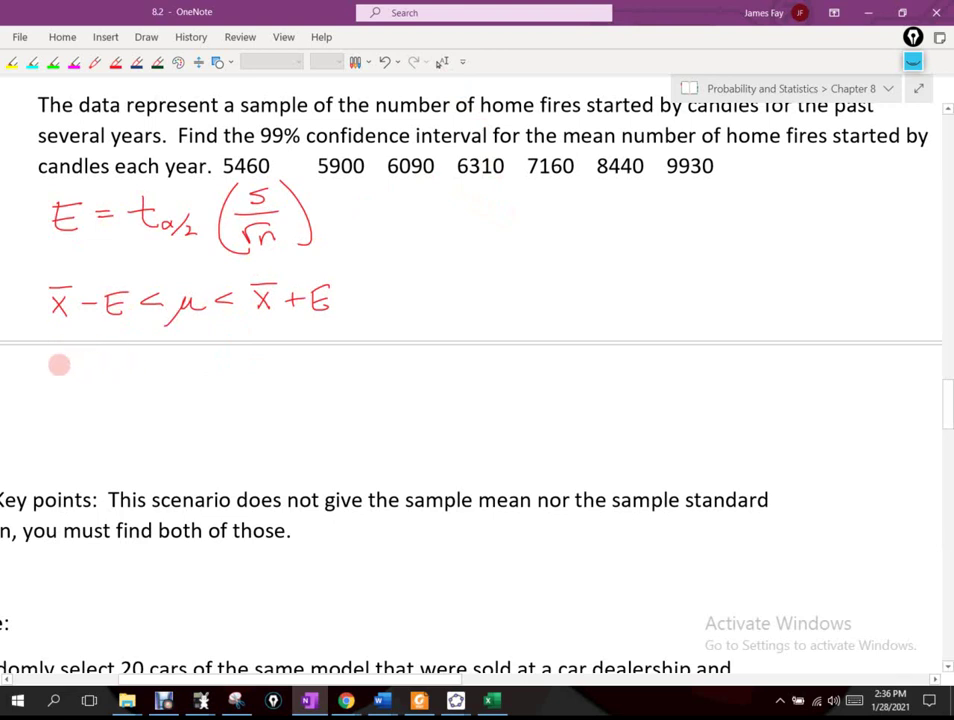
Step: Write CL = .99, α = .01 and α/2 = .005 as a column below the interval formula
mouse_move(48, 355)
mouse_down()
mouse_move(50, 369)
mouse_move(101, 357)
mouse_up()
drag(85, 365, 151, 366)
click(118, 362)
mouse_move(64, 389)
mouse_down()
mouse_move(51, 394)
mouse_move(66, 405)
mouse_move(95, 393)
mouse_up()
mouse_move(80, 400)
mouse_down()
mouse_move(127, 391)
mouse_move(143, 401)
mouse_up()
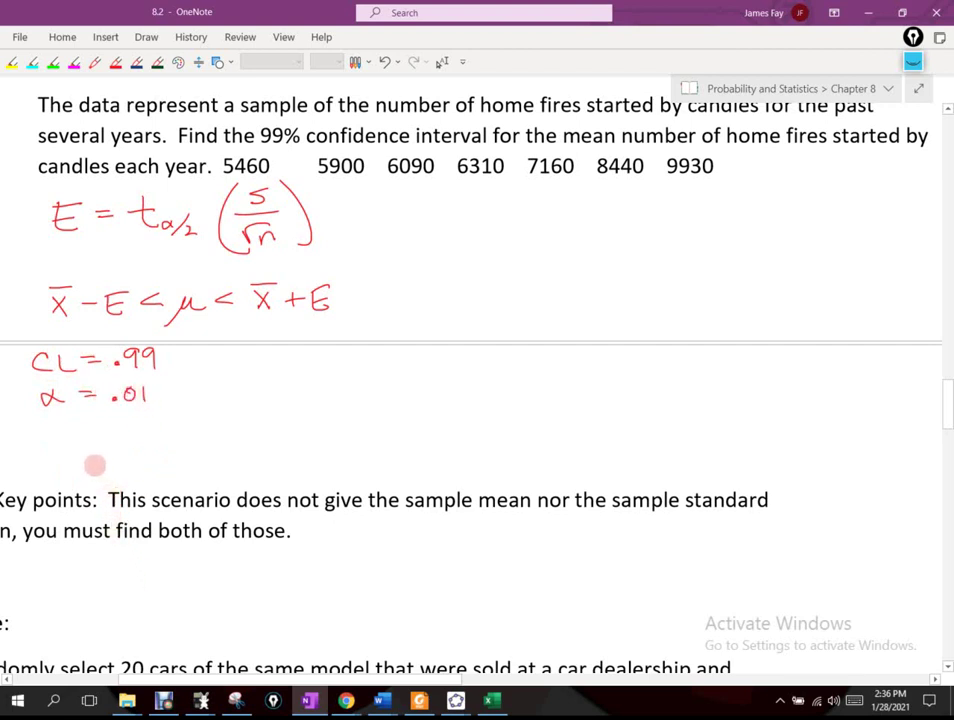
mouse_move(46, 420)
mouse_down()
mouse_move(85, 440)
mouse_move(96, 427)
mouse_move(122, 434)
mouse_move(180, 420)
mouse_up()
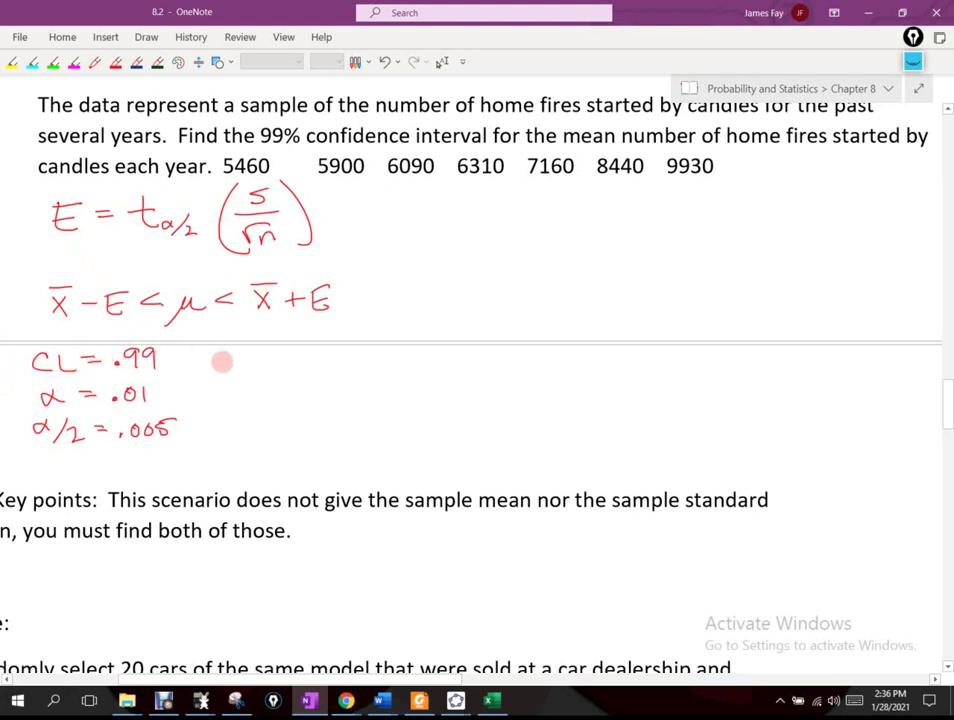
Step: Write n = 7 and d.f = 6 beside the confidence level and α values
mouse_move(219, 357)
mouse_down()
mouse_move(240, 371)
mouse_move(270, 355)
mouse_up()
drag(257, 365, 270, 364)
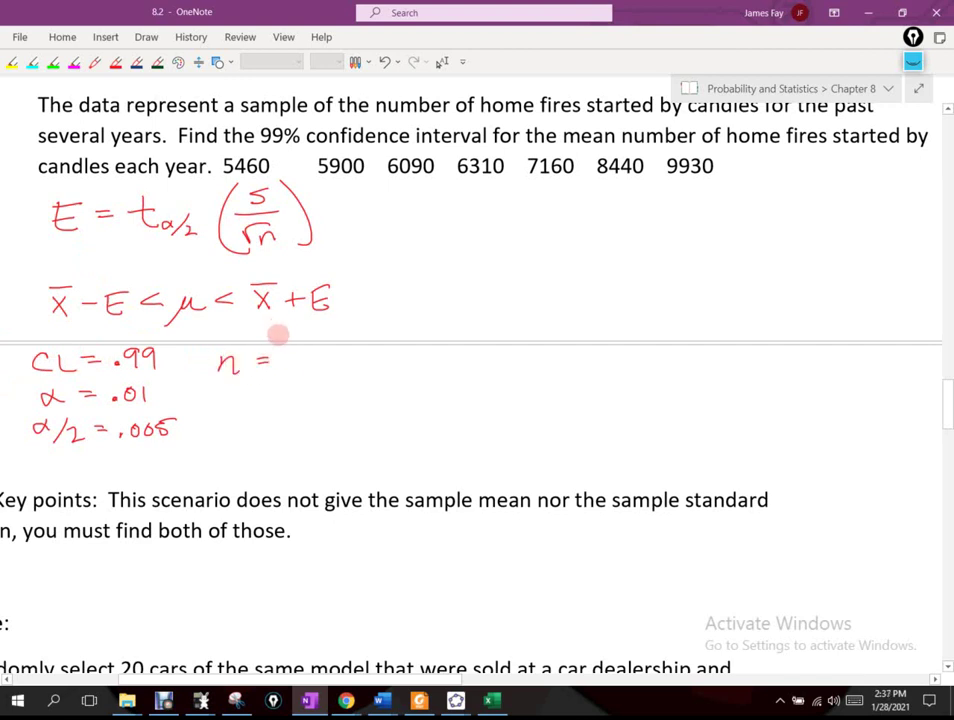
drag(280, 352, 293, 372)
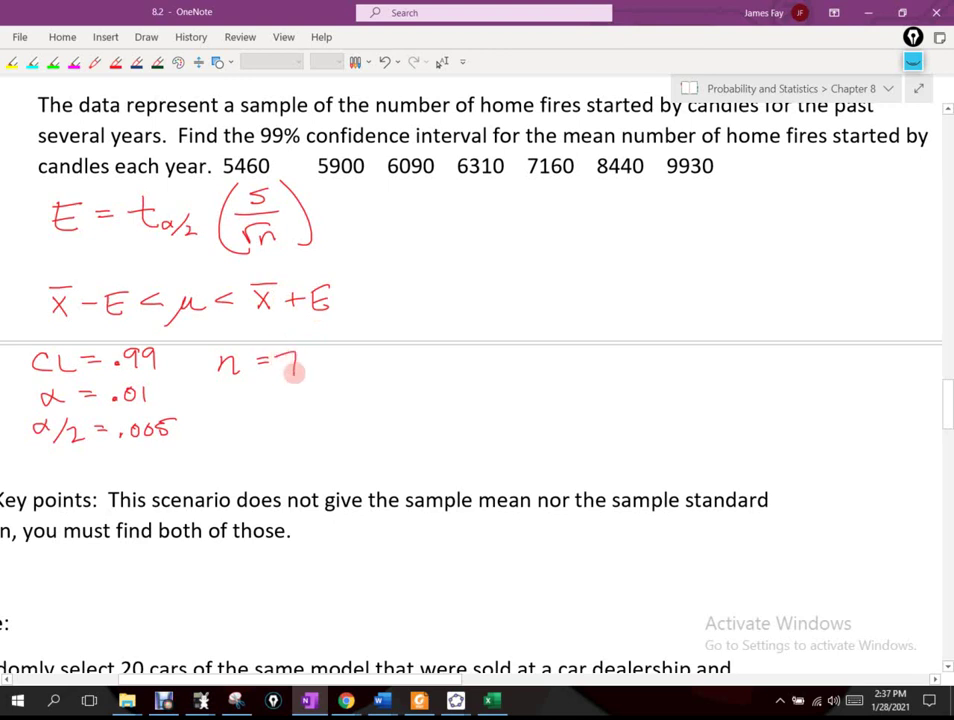
mouse_move(232, 404)
mouse_down()
mouse_move(233, 418)
mouse_move(249, 416)
mouse_up()
mouse_move(270, 400)
mouse_down()
mouse_move(266, 417)
mouse_move(301, 405)
mouse_up()
drag(287, 412, 324, 405)
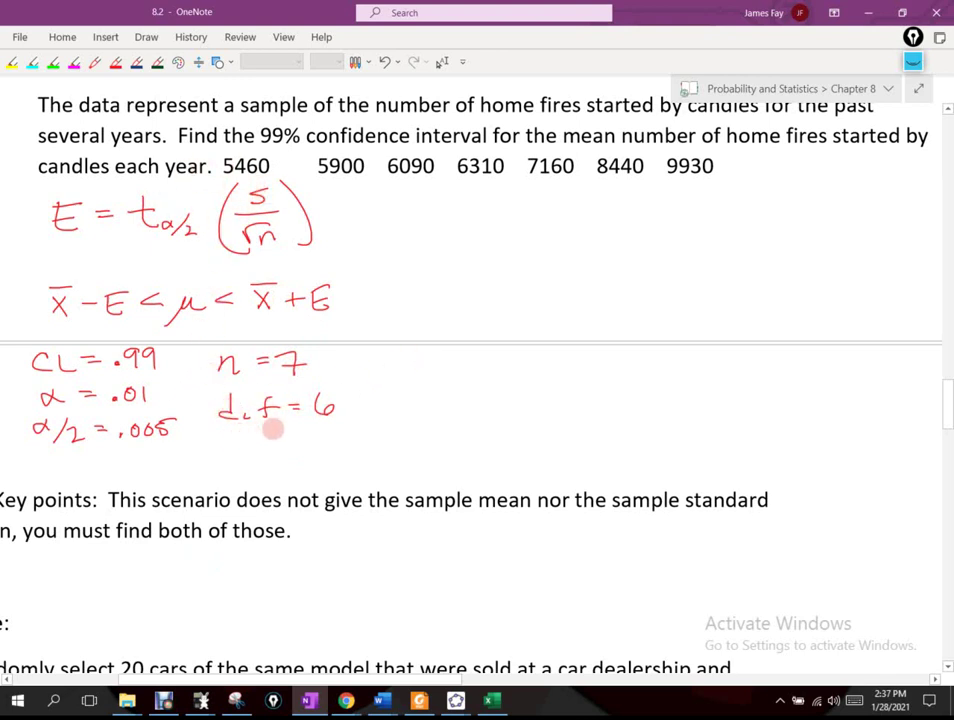
Step: Handwrite "t.99 =" in red below the d.f = 6 line
drag(222, 441, 221, 464)
mouse_move(206, 453)
mouse_down()
mouse_move(236, 462)
mouse_move(243, 451)
mouse_move(248, 467)
mouse_move(274, 462)
mouse_move(276, 471)
mouse_move(316, 447)
mouse_up()
drag(297, 455, 316, 455)
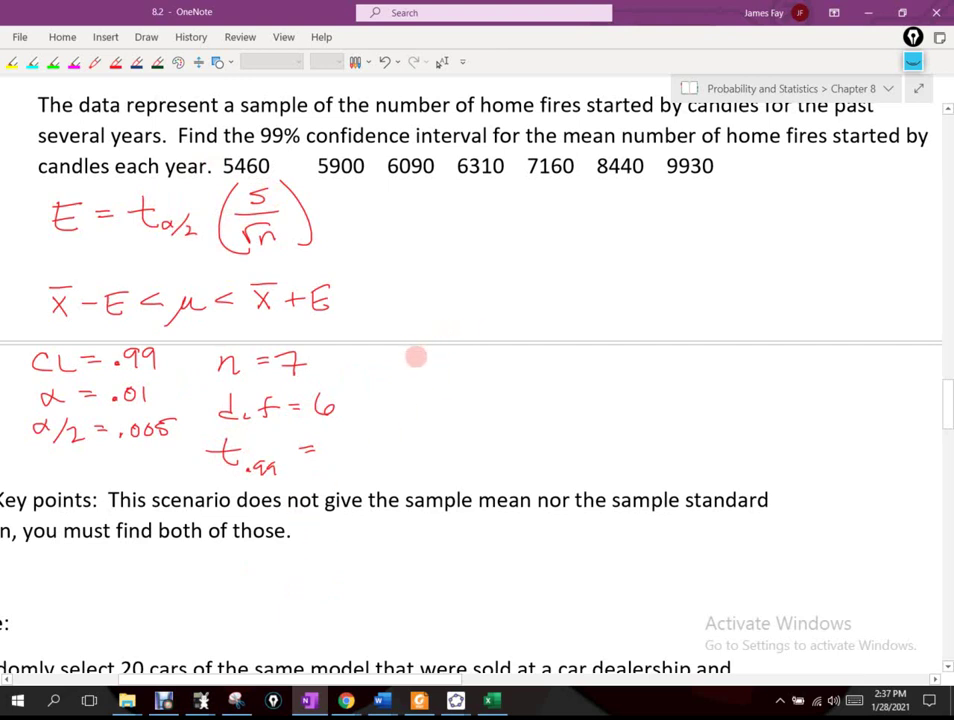
Step: Write "s =" and "x̄ =" as a third column beside the n and d.f values, leaving both blank
mouse_move(416, 356)
mouse_down()
mouse_move(404, 369)
mouse_move(451, 359)
mouse_up()
drag(431, 367, 451, 367)
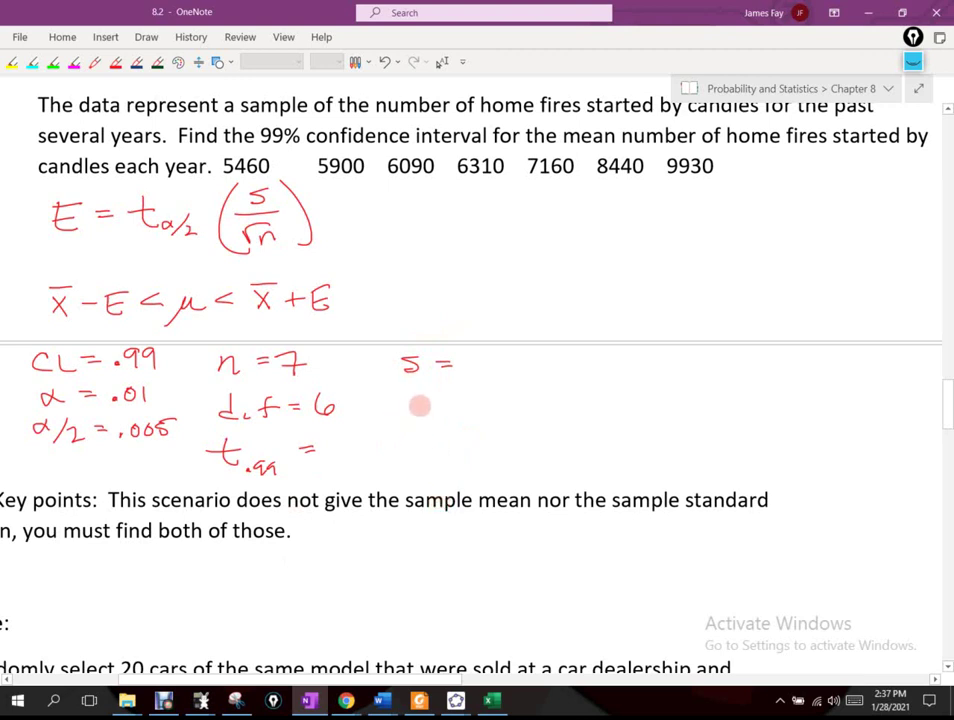
mouse_move(410, 400)
mouse_down()
mouse_move(413, 420)
mouse_move(404, 420)
mouse_move(418, 395)
mouse_move(454, 404)
mouse_up()
drag(428, 412, 454, 412)
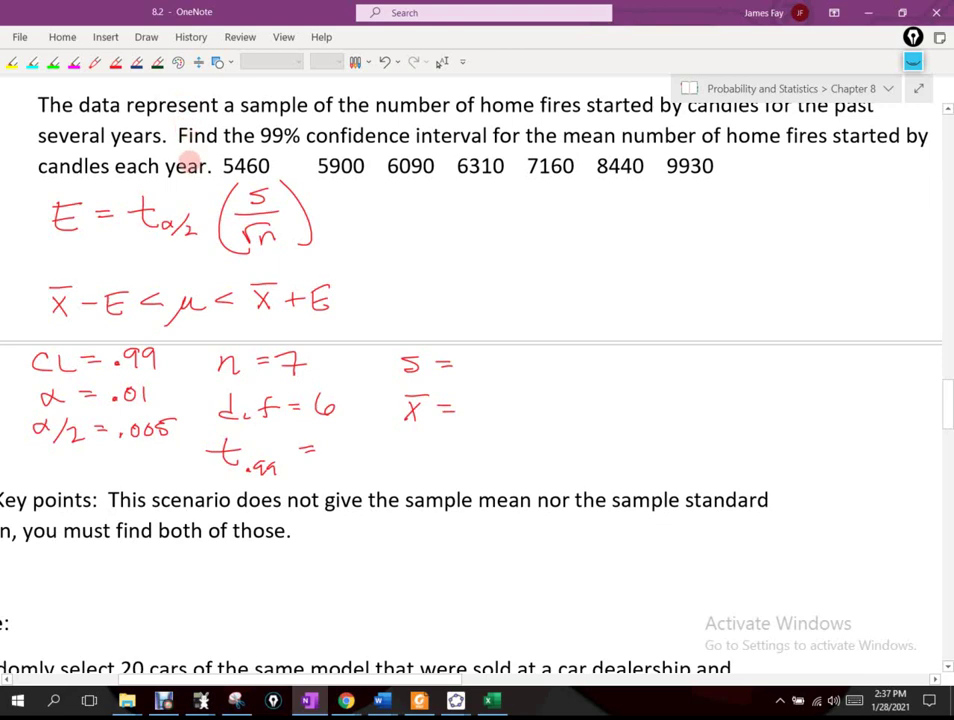
Step: Go back to the tire tread example and select the 0.32 inch mean and 0.08 inch standard deviation to point them out
click(441, 61)
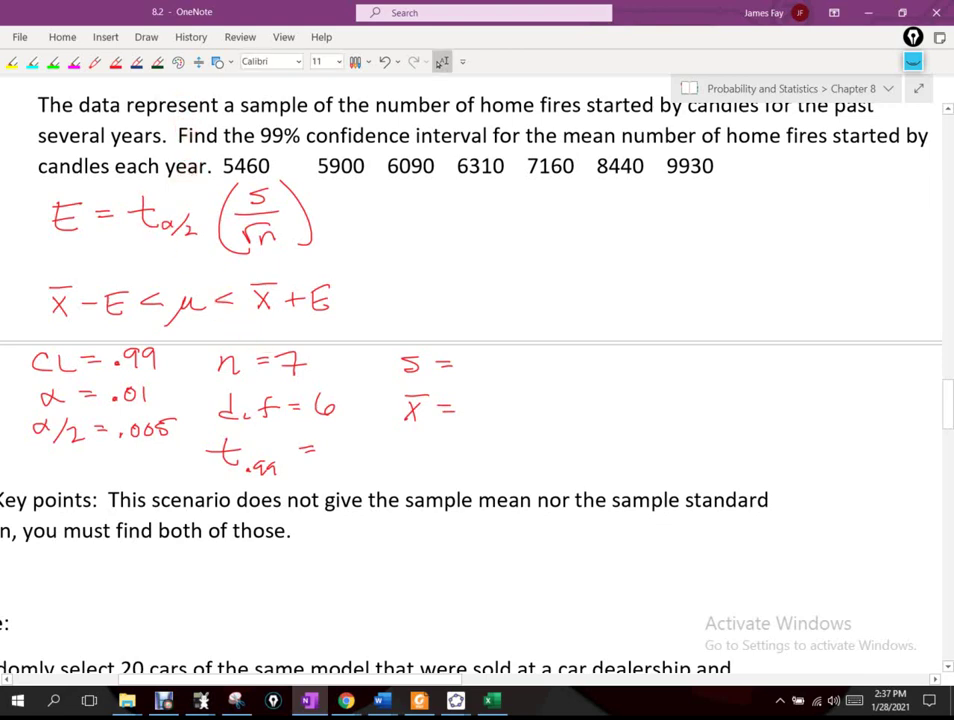
drag(447, 413, 455, 433)
scroll(477, 380, up, 10)
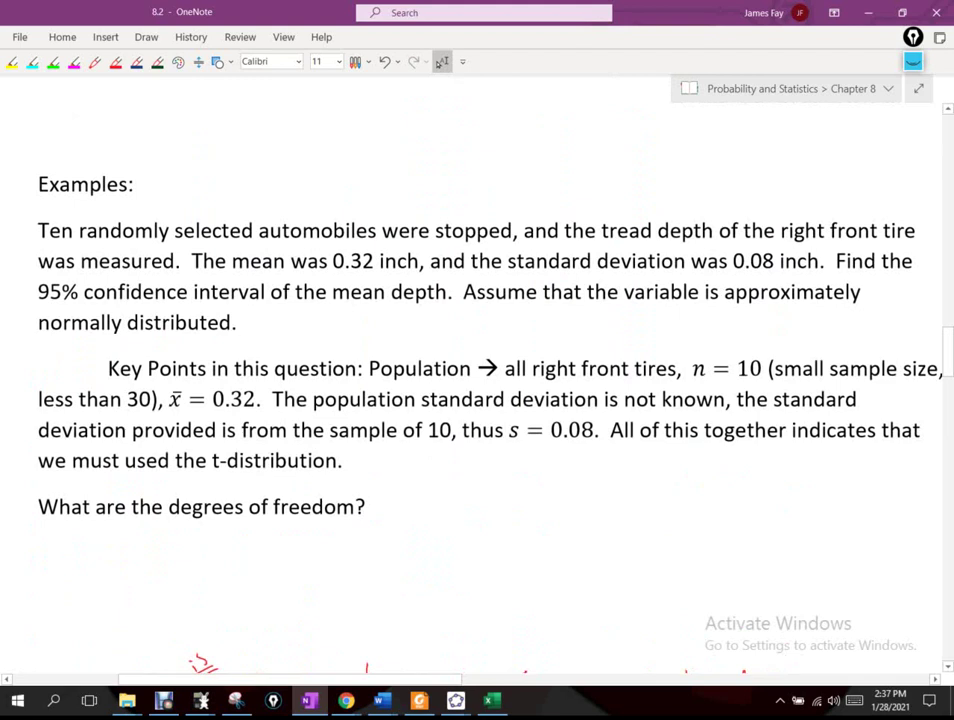
scroll(477, 380, right, 1)
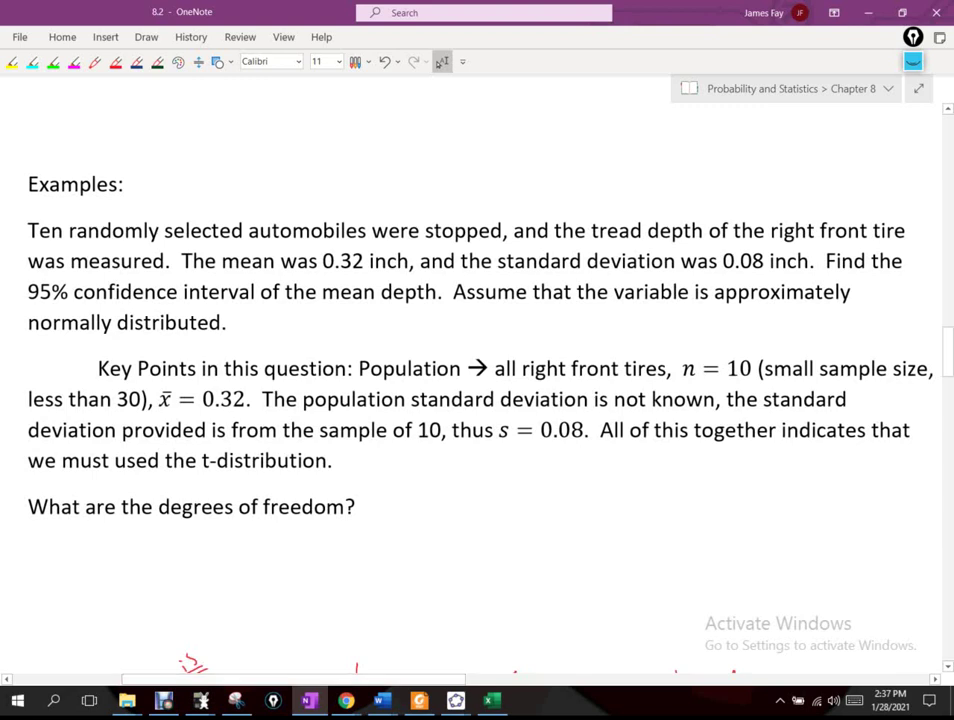
drag(304, 245, 408, 277)
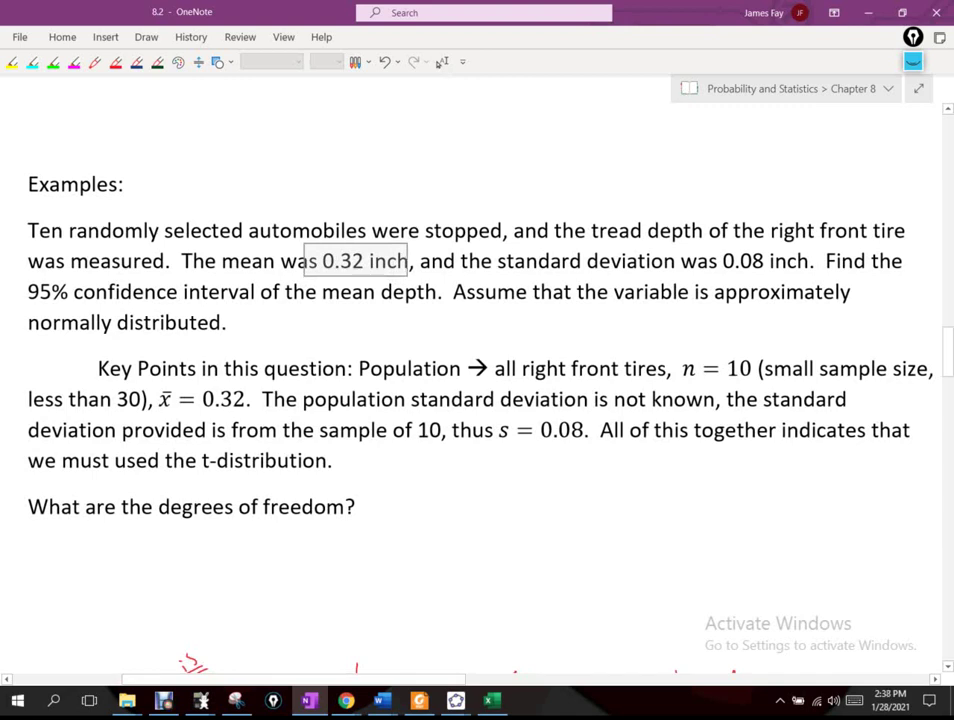
drag(408, 277, 410, 277)
mouse_move(710, 229)
mouse_down()
mouse_move(794, 273)
mouse_move(812, 272)
mouse_up()
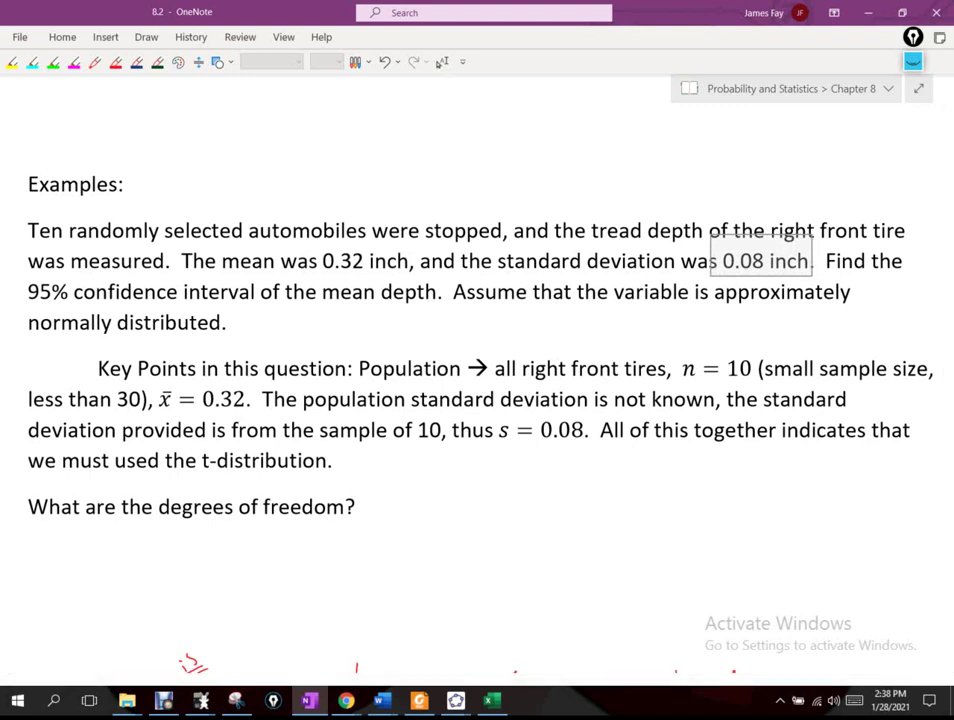
click(442, 62)
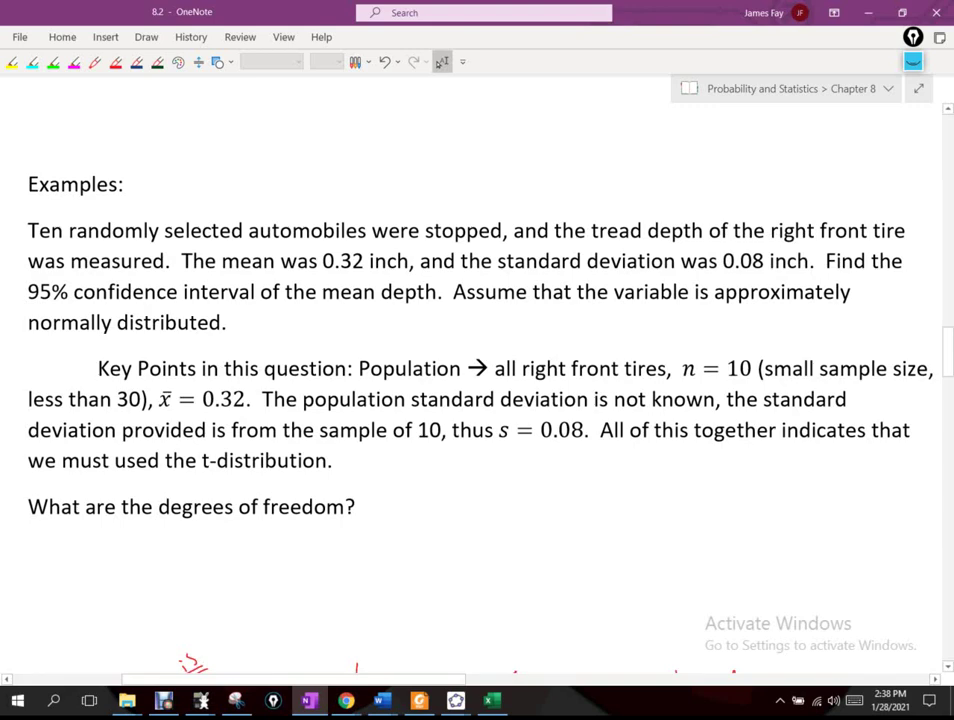
Step: Return to the home fires example, switch to the Excel workbook, and shrink its window so the notes show behind it
scroll(470, 380, down, 10)
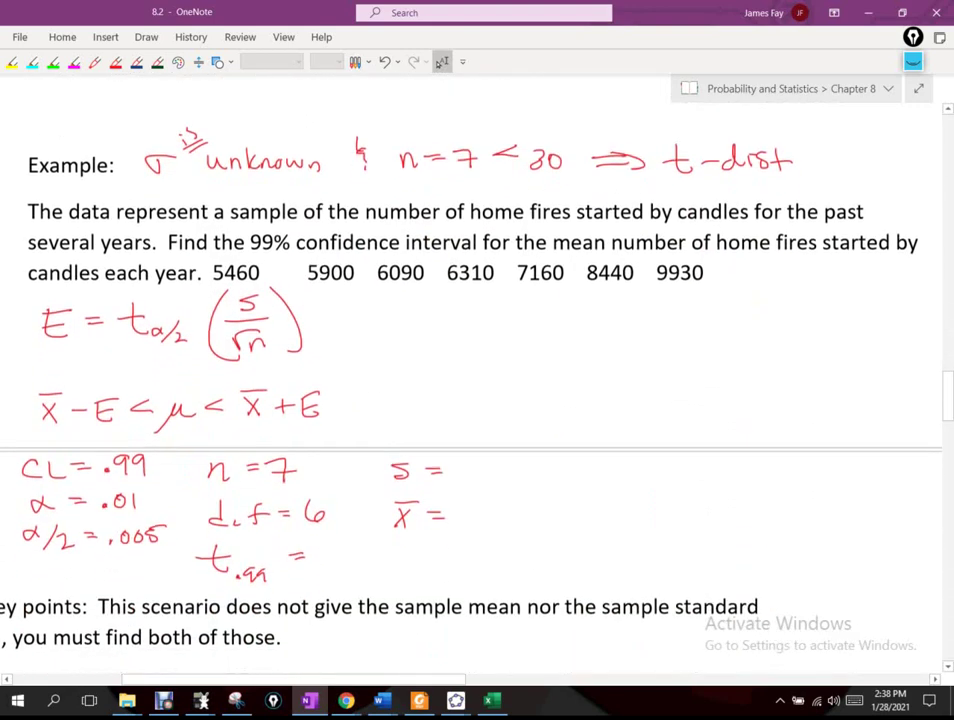
scroll(470, 380, down, 2)
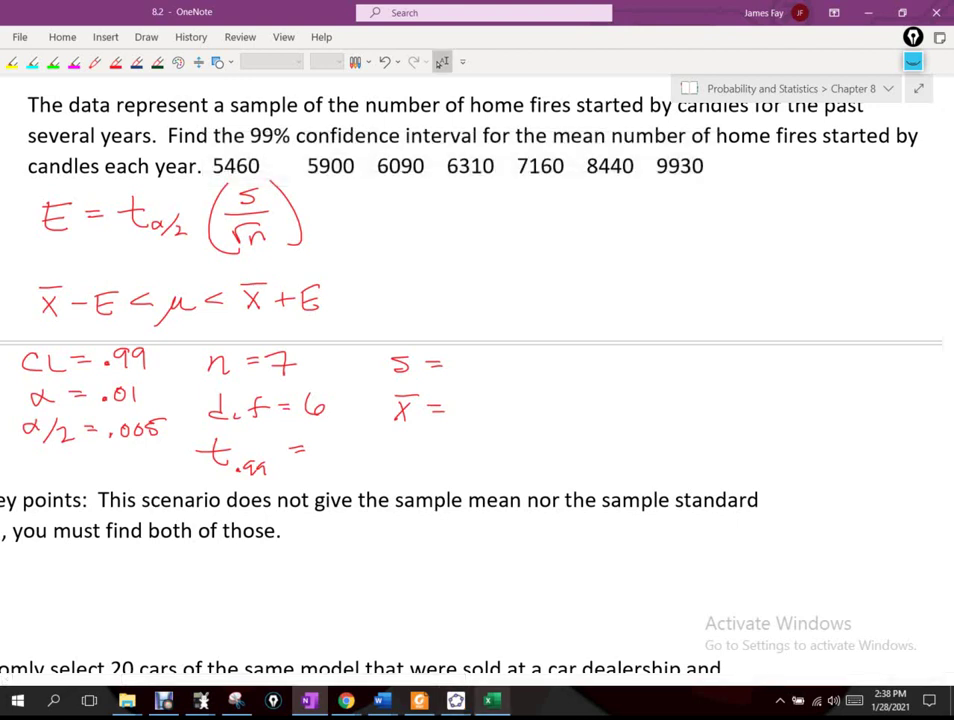
key(alt+Tab)
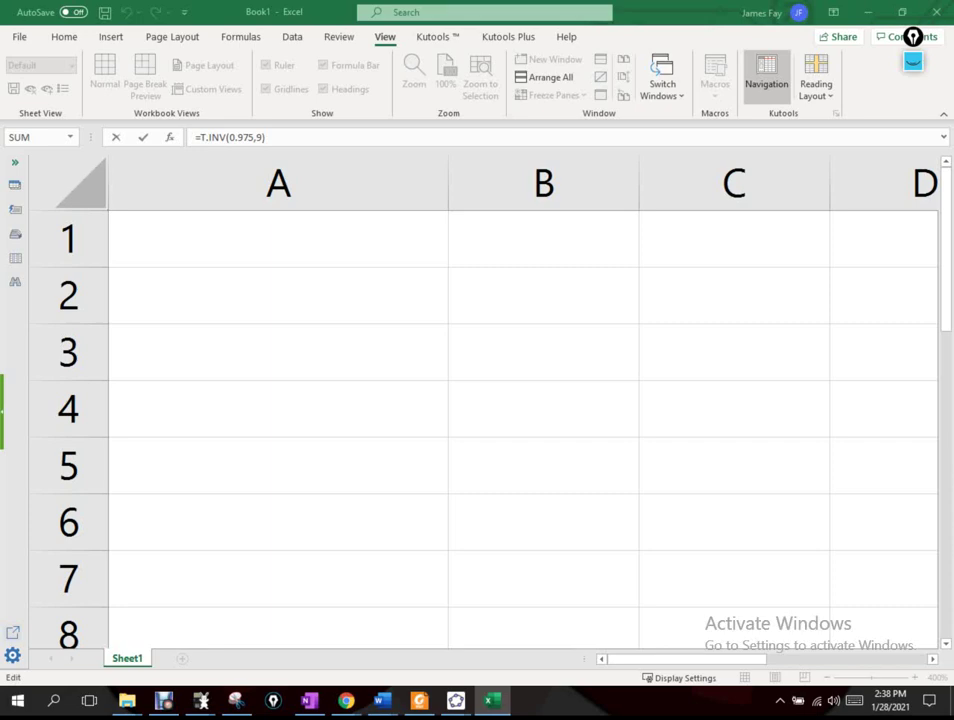
key(super+Down)
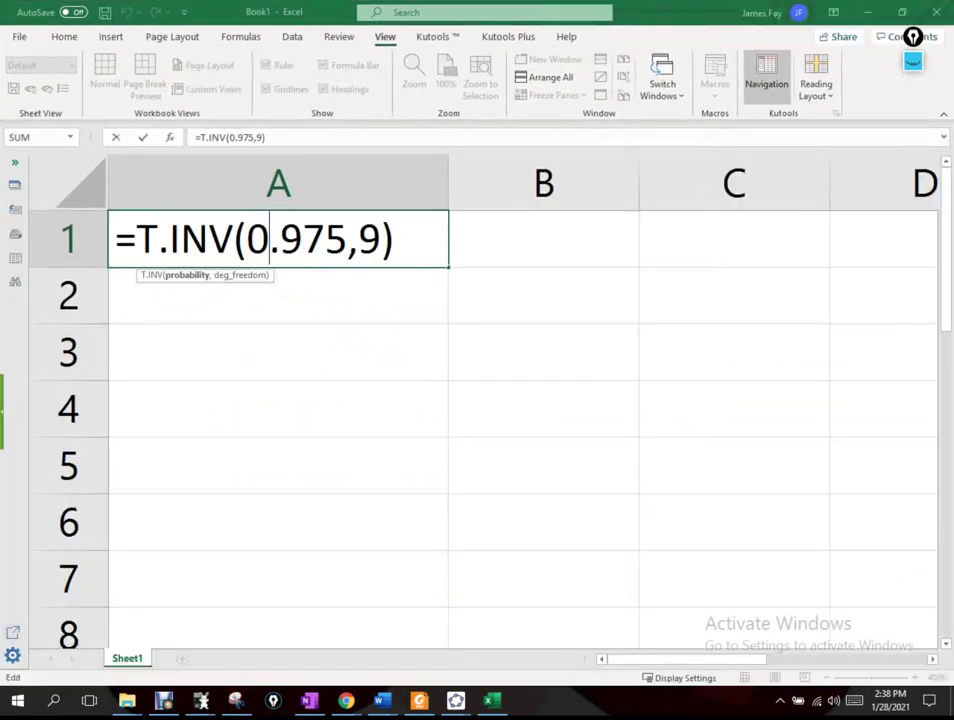
key(super+Down)
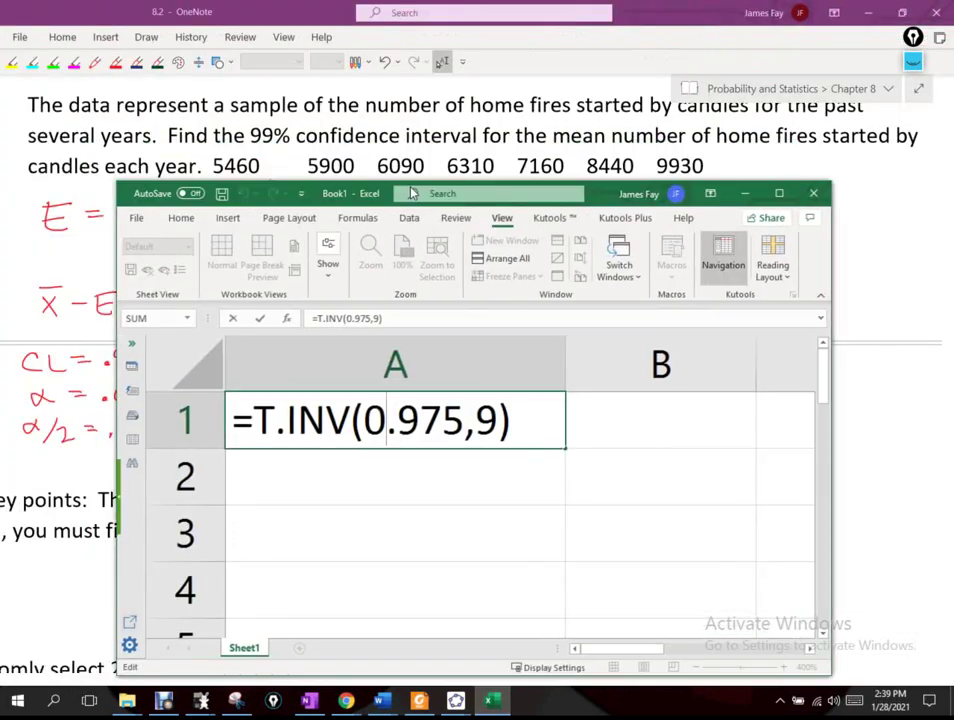
Step: Clear the T.INV formula from cell A1 and move the workbook window lower, clear of the home fires data
drag(503, 418, 278, 418)
key(BackSpace)
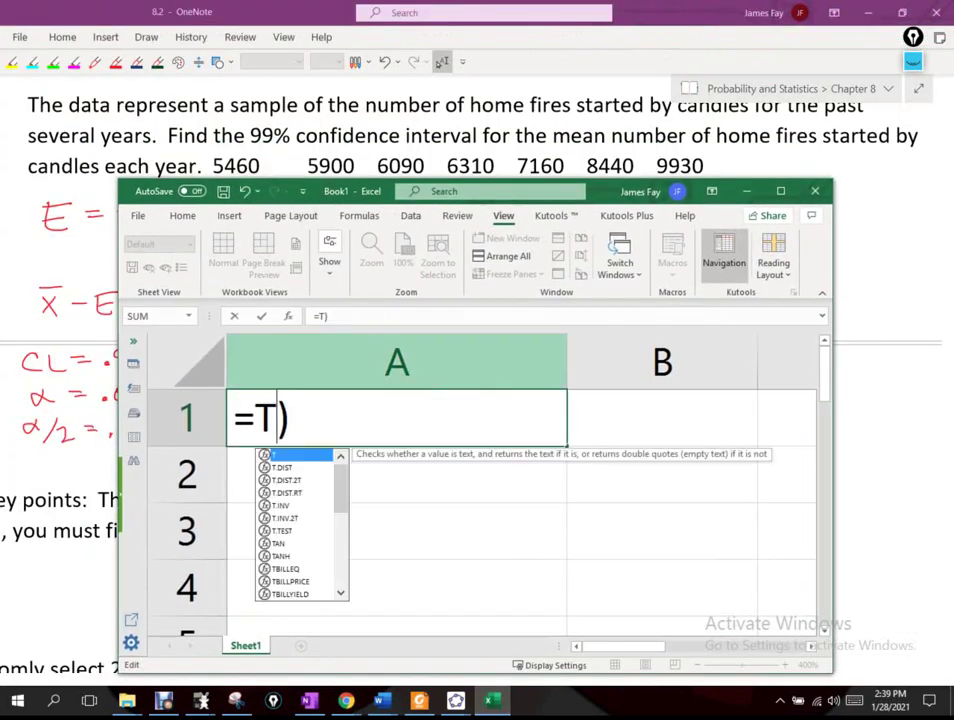
key(Delete)
key(BackSpace)
key(BackSpace)
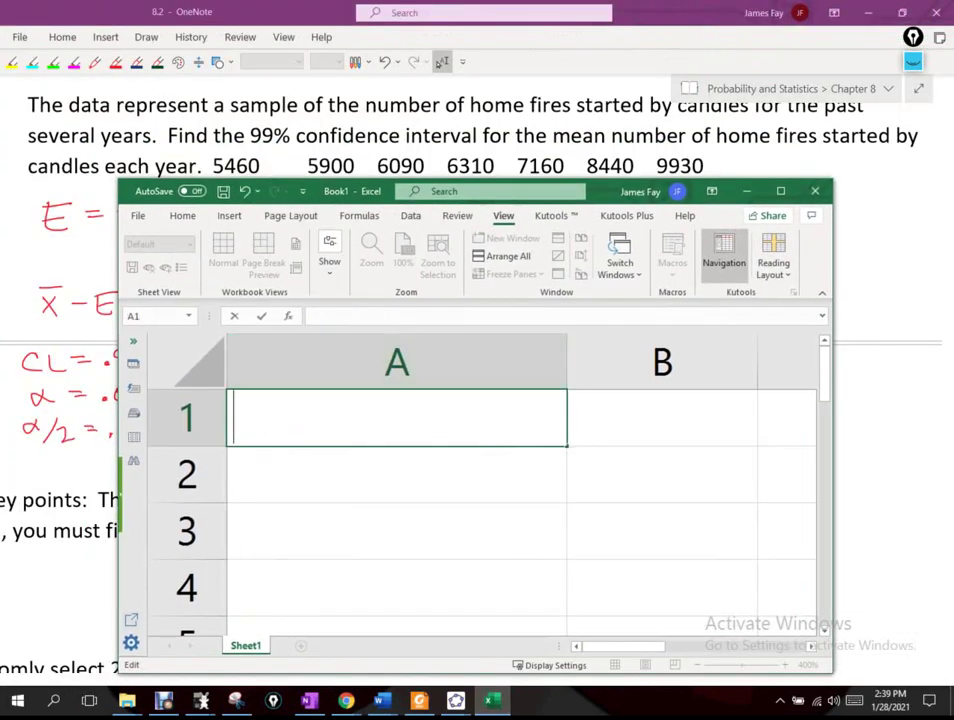
drag(605, 194, 613, 233)
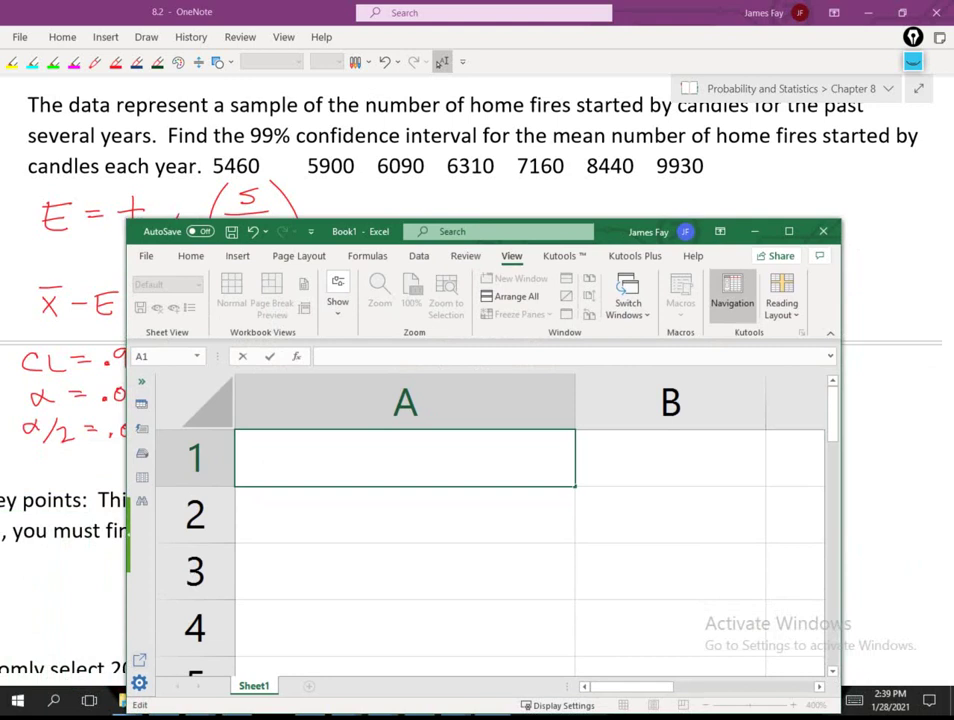
Step: Enter the home fires data 5460, 5900, 6090, 6310, 7160, 8440 and 9930 in cells A1 to A7
text(5460)
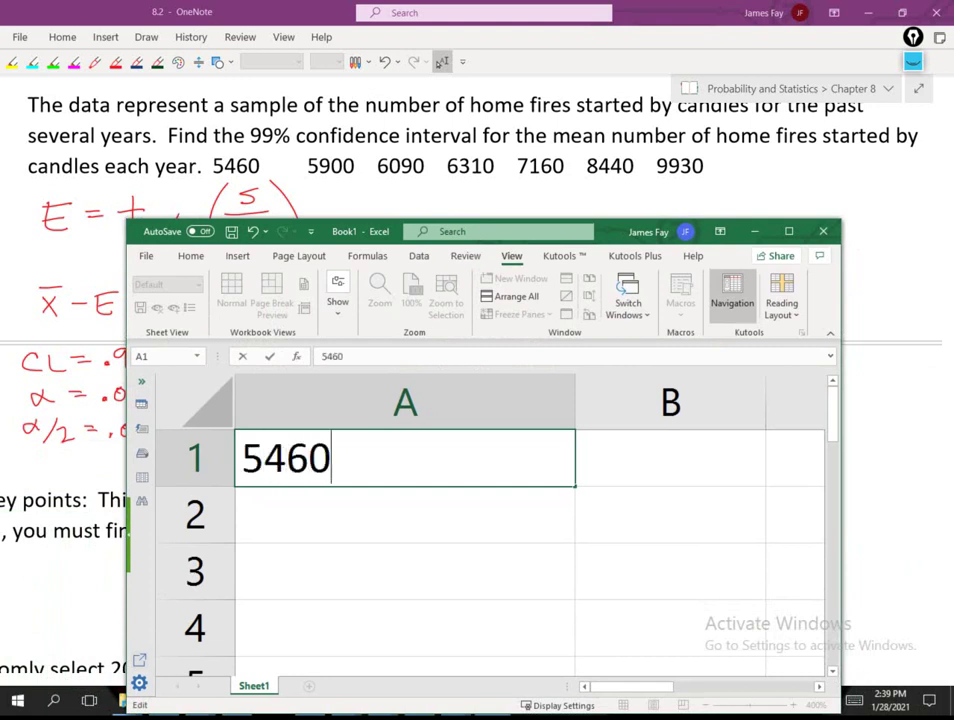
key(Return)
text(5900)
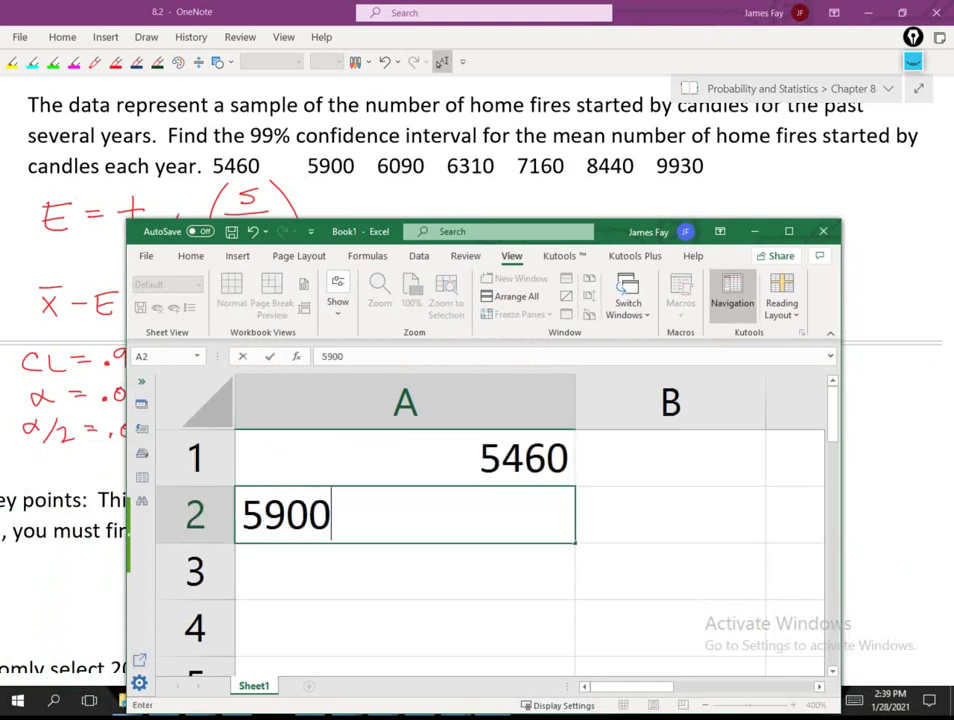
key(Return)
text(6090)
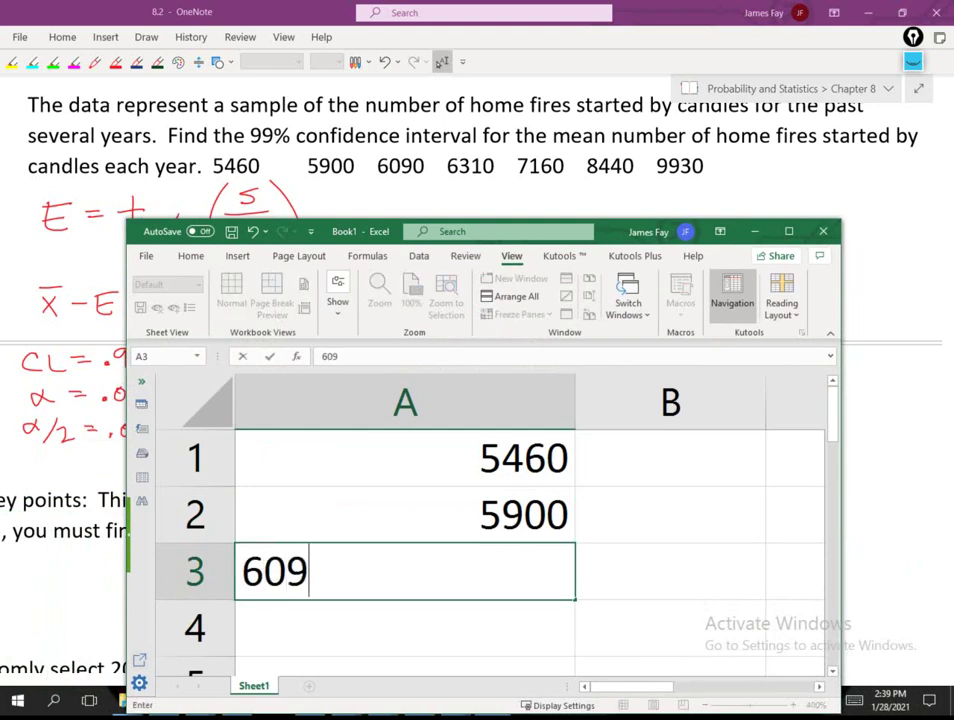
key(Return)
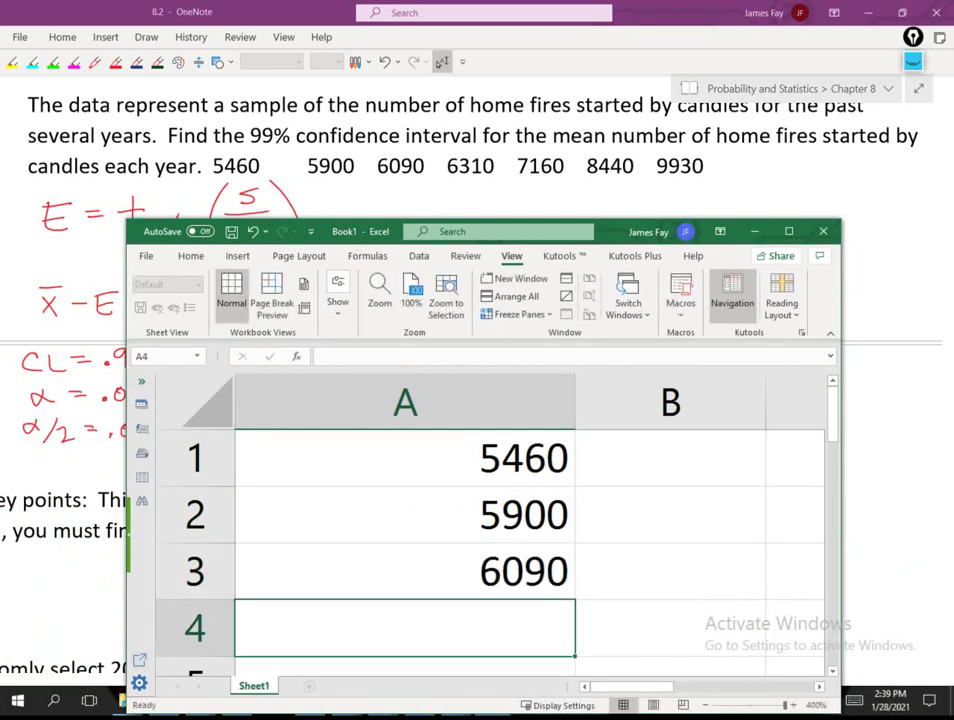
text(6310)
key(Return)
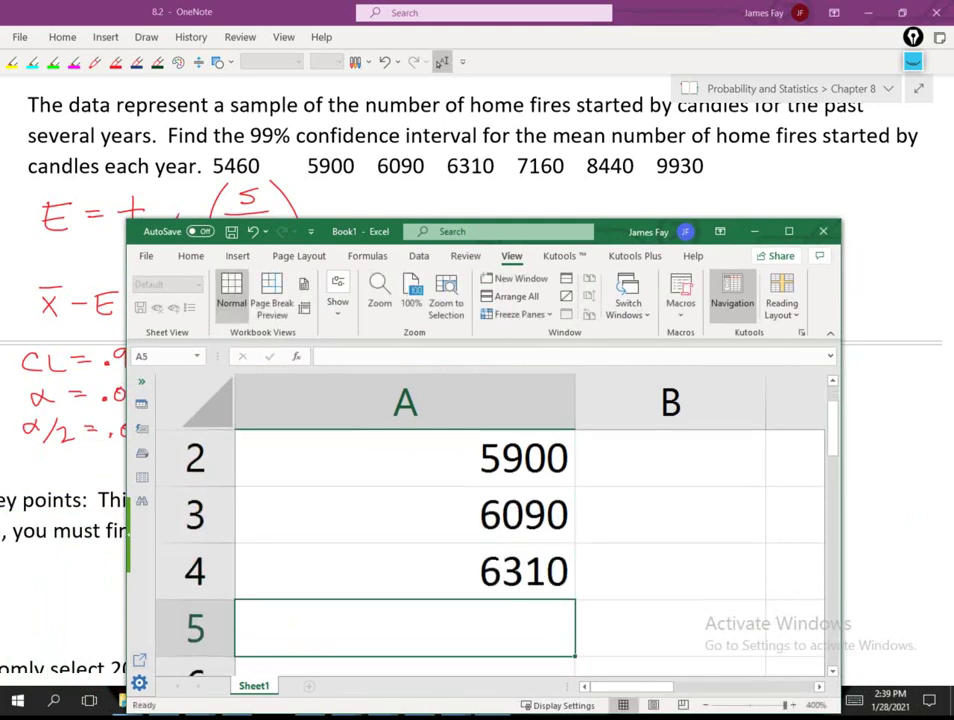
text(7160)
key(Return)
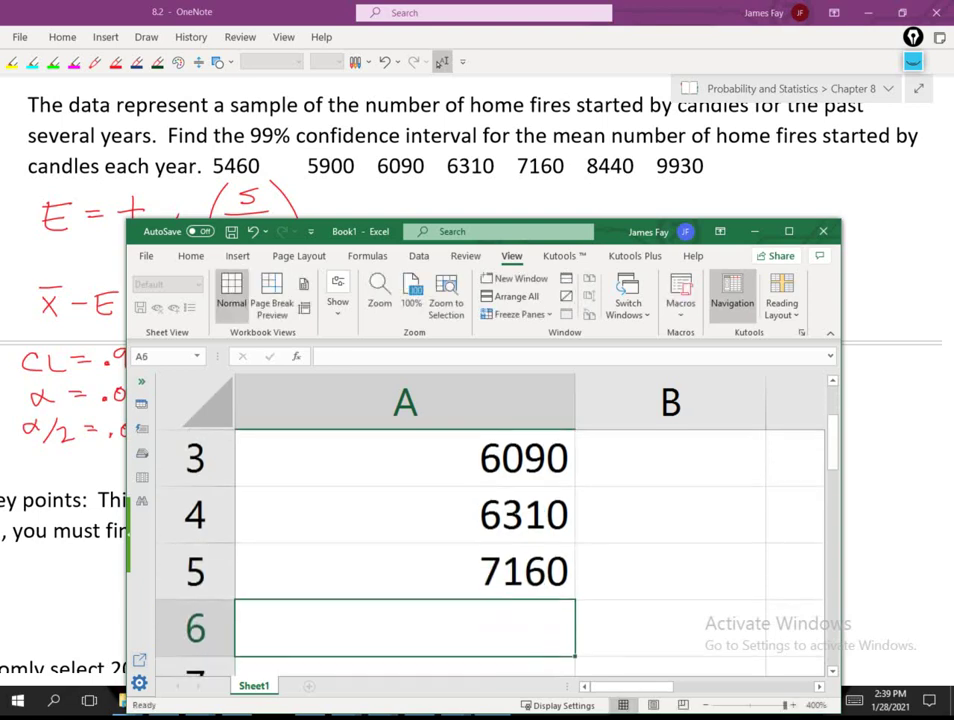
text(8440)
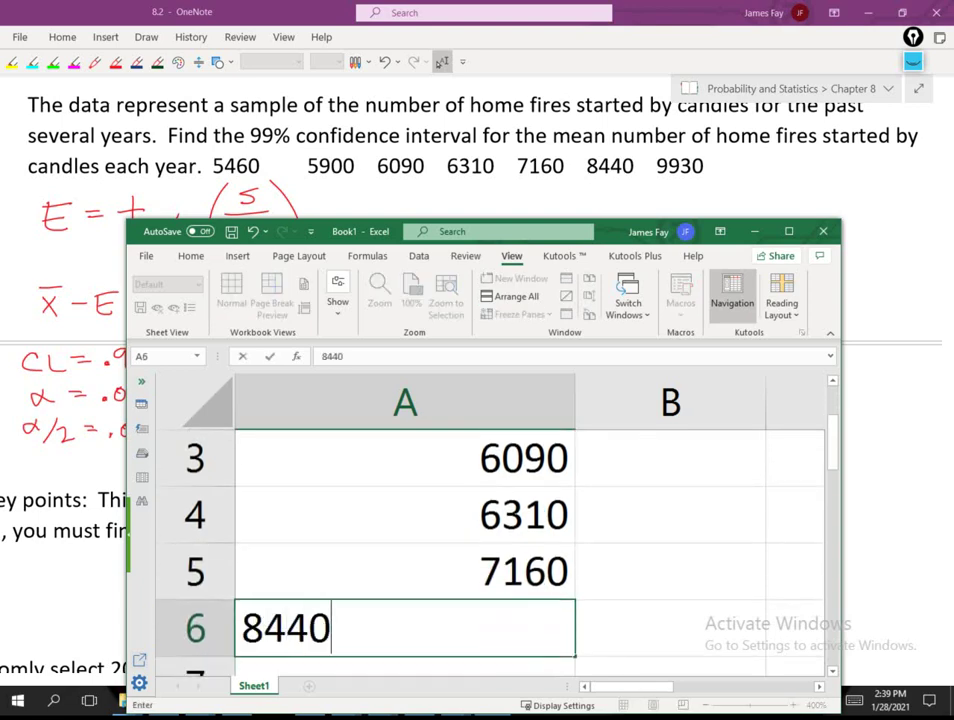
key(Return)
text(9930)
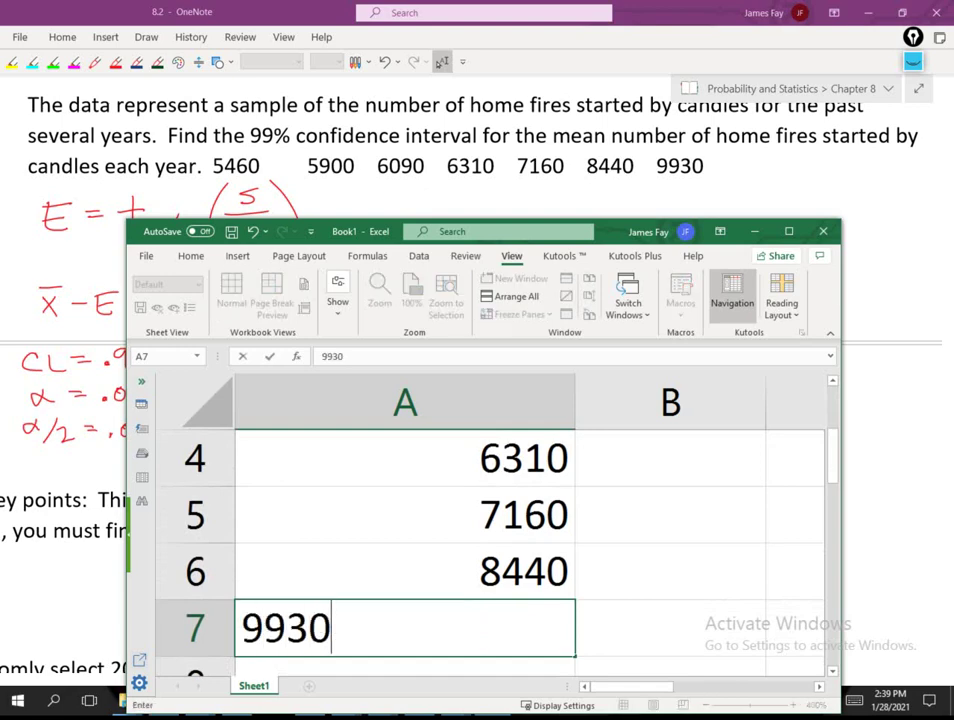
key(Return)
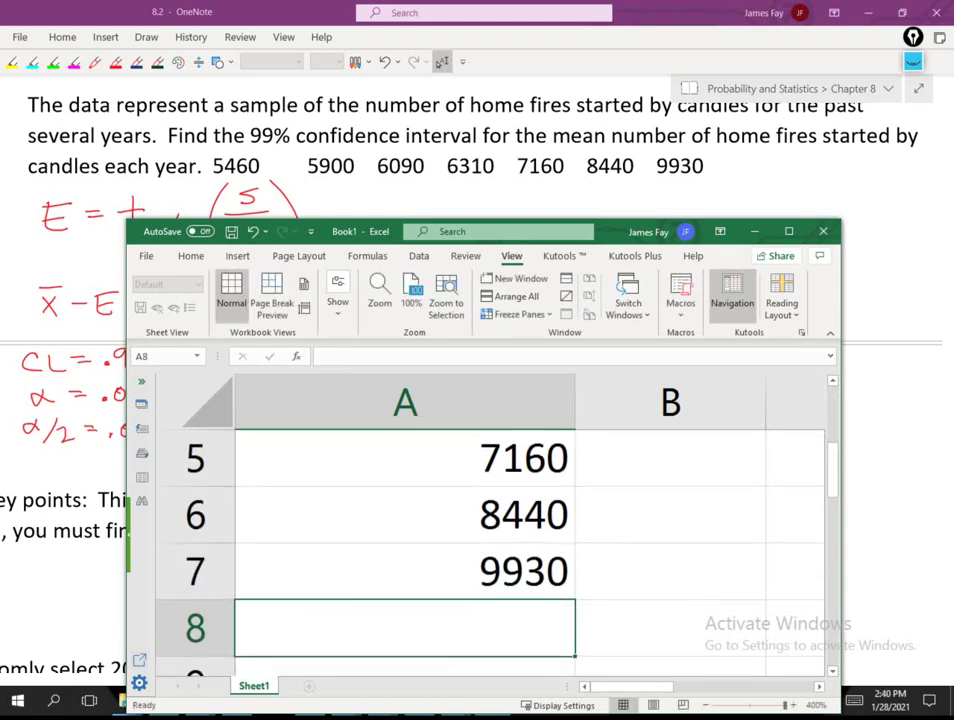
Step: Maximize the workbook window and label cell B1 "sample mean"
key(super+Up)
scroll(500, 400, up, 2)
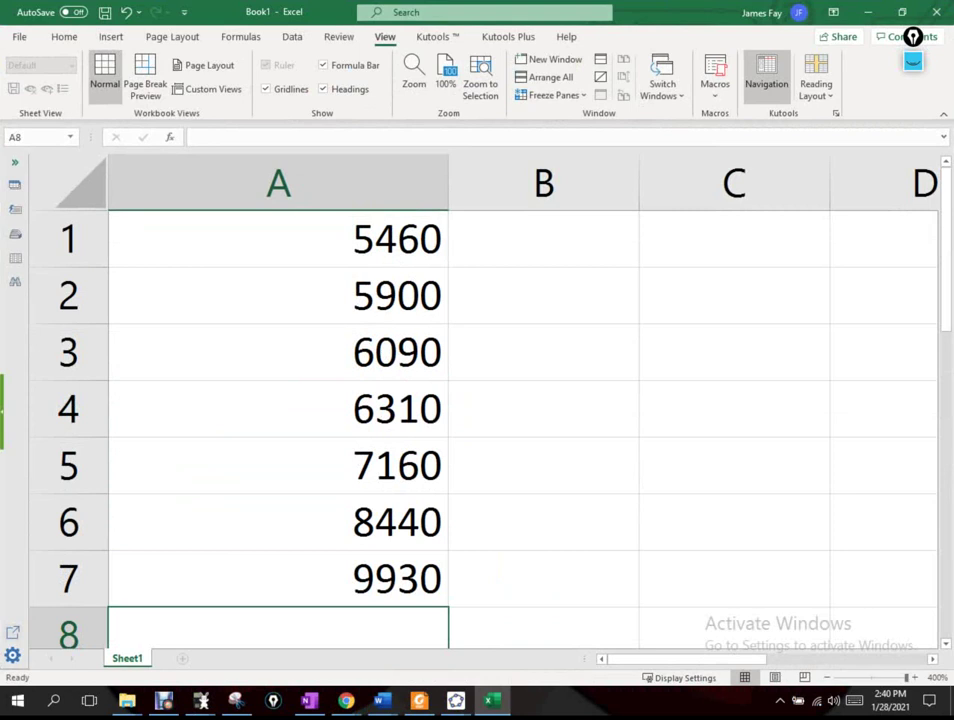
click(543, 238)
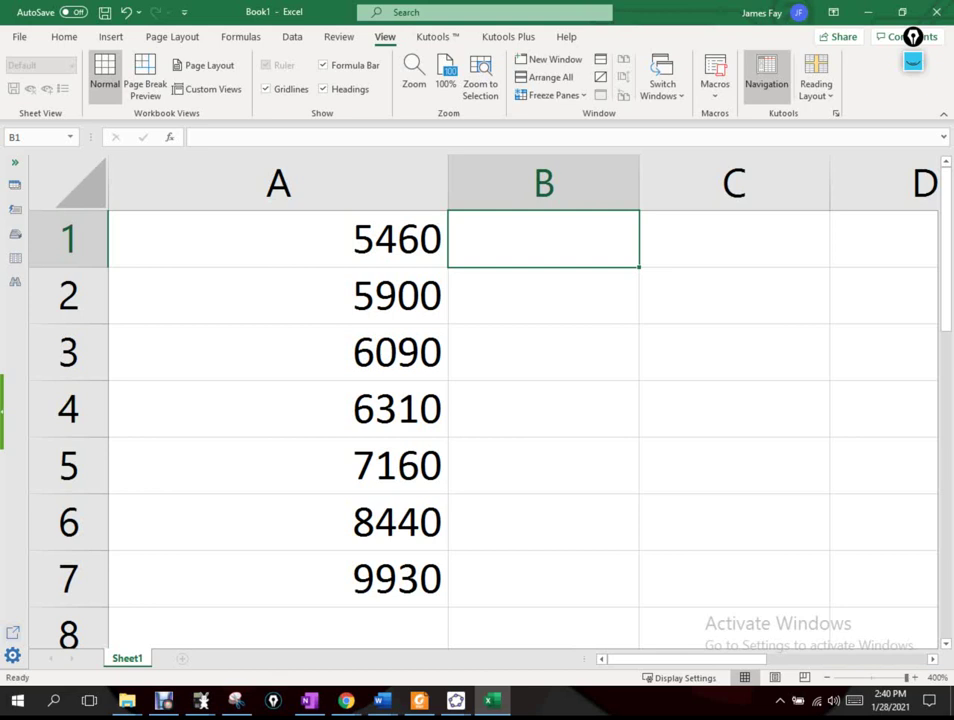
text(sam)
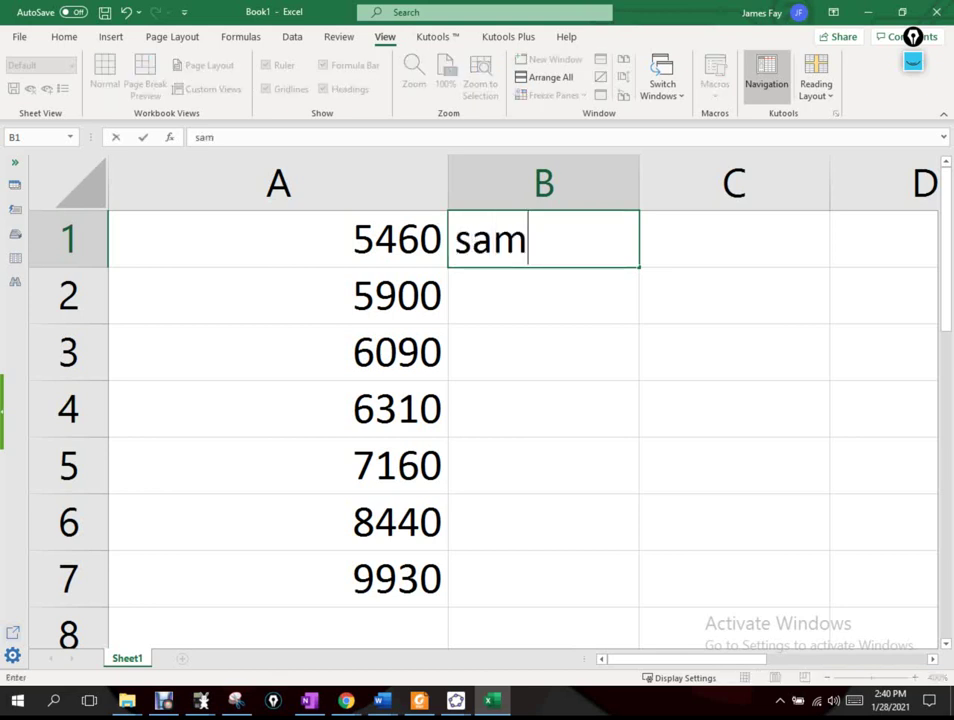
text(ple mean)
key(Return)
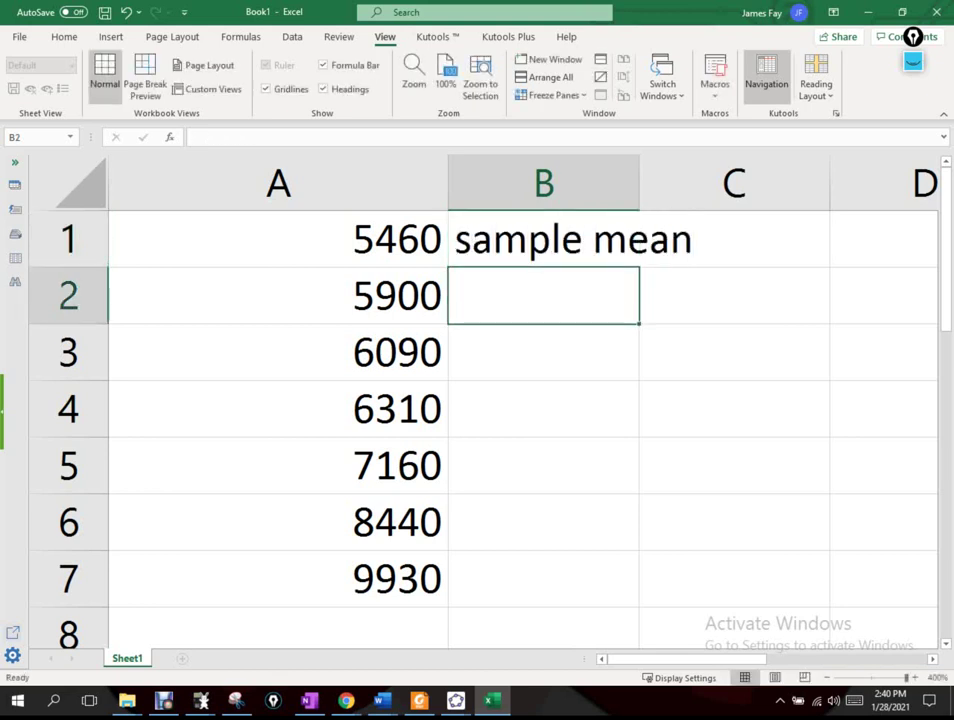
Step: Label cell B3 "sample st.dev.", leaving B2 empty under the sample mean label
key(Return)
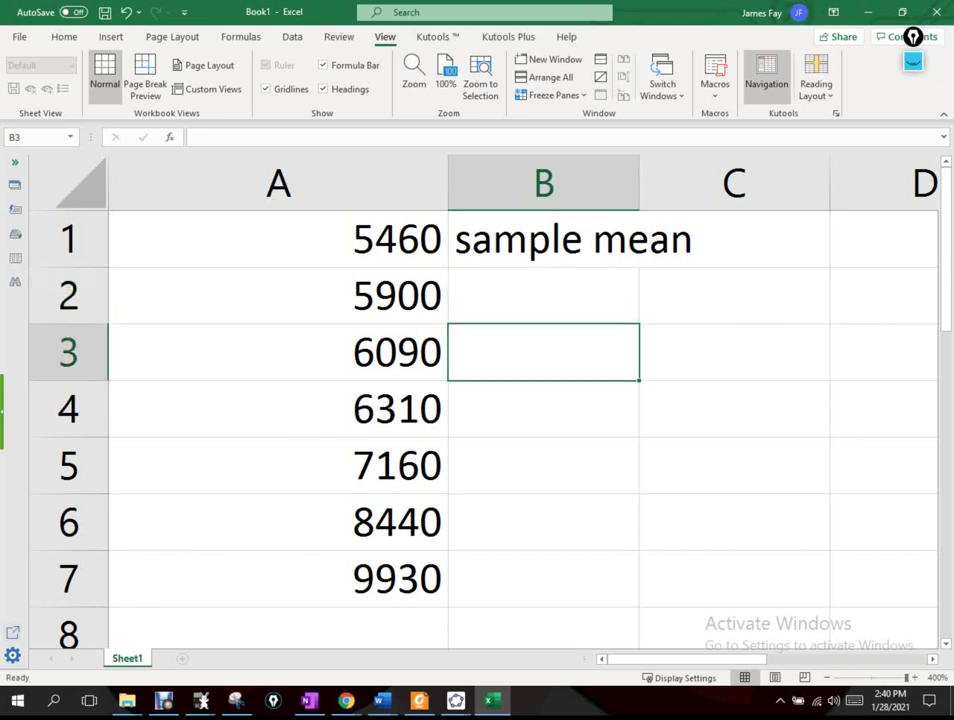
text(sta)
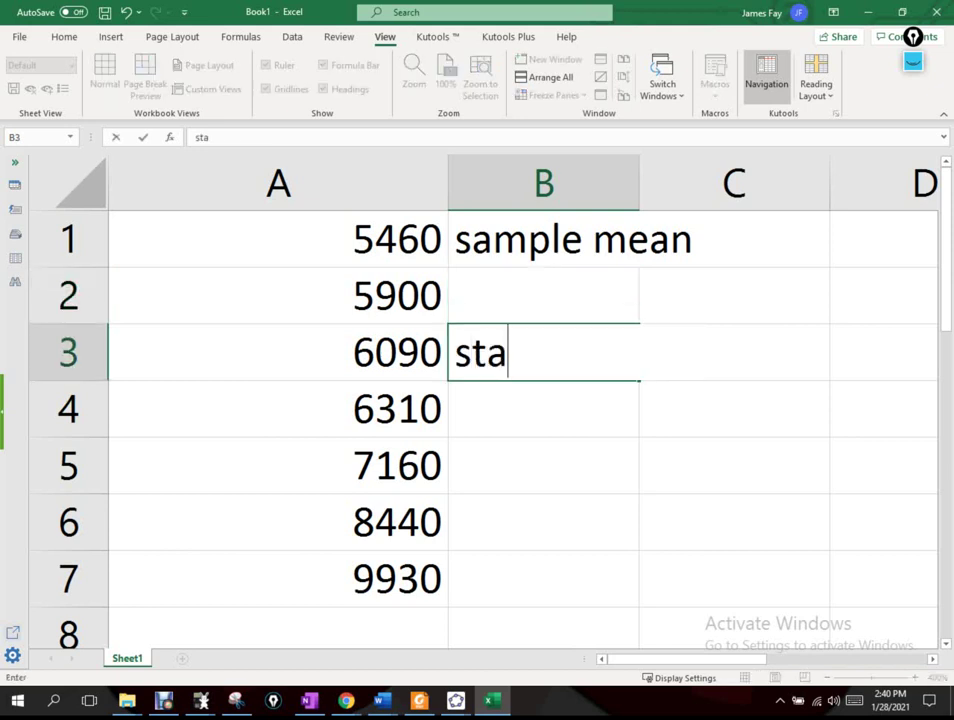
key(BackSpace)
key(BackSpace)
text(ampl)
key(BackSpace)
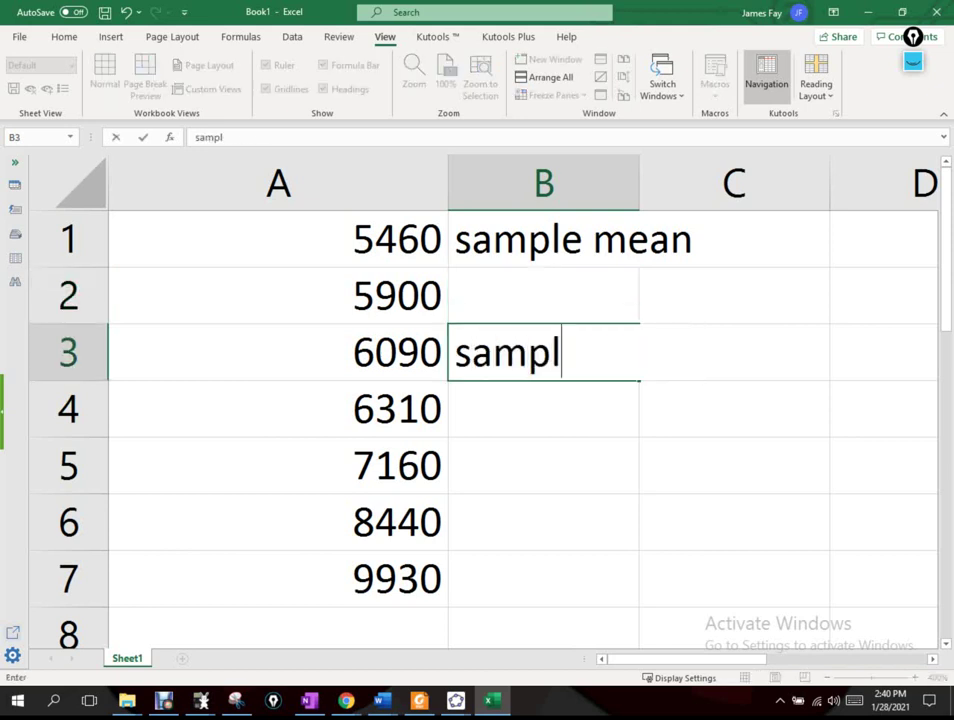
text(e stan)
key(BackSpace)
key(BackSpace)
key(BackSpace)
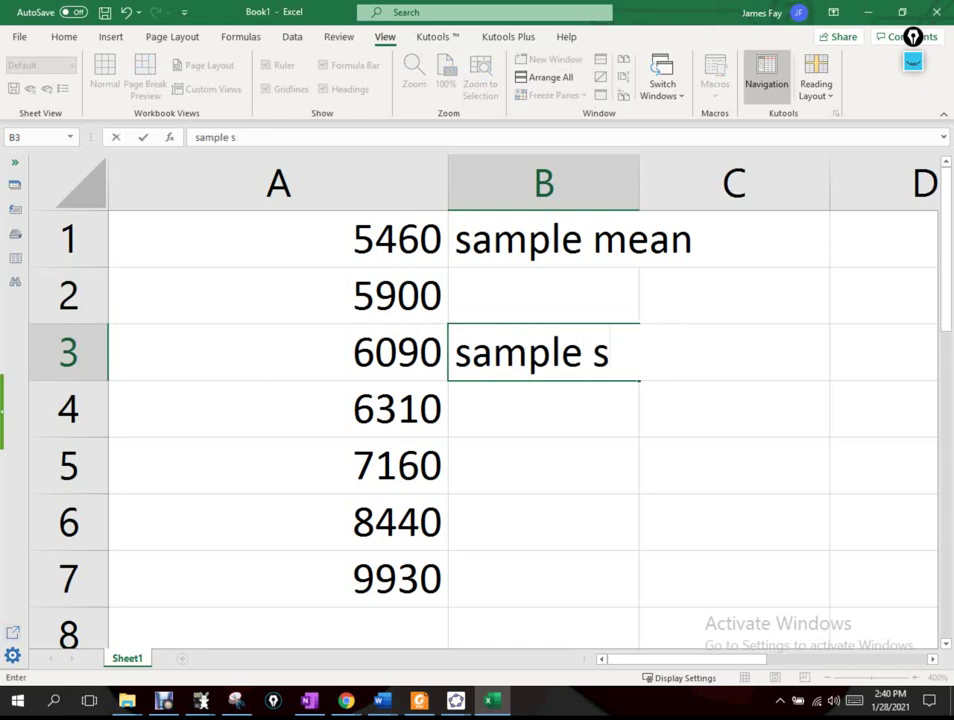
text(t.dev.)
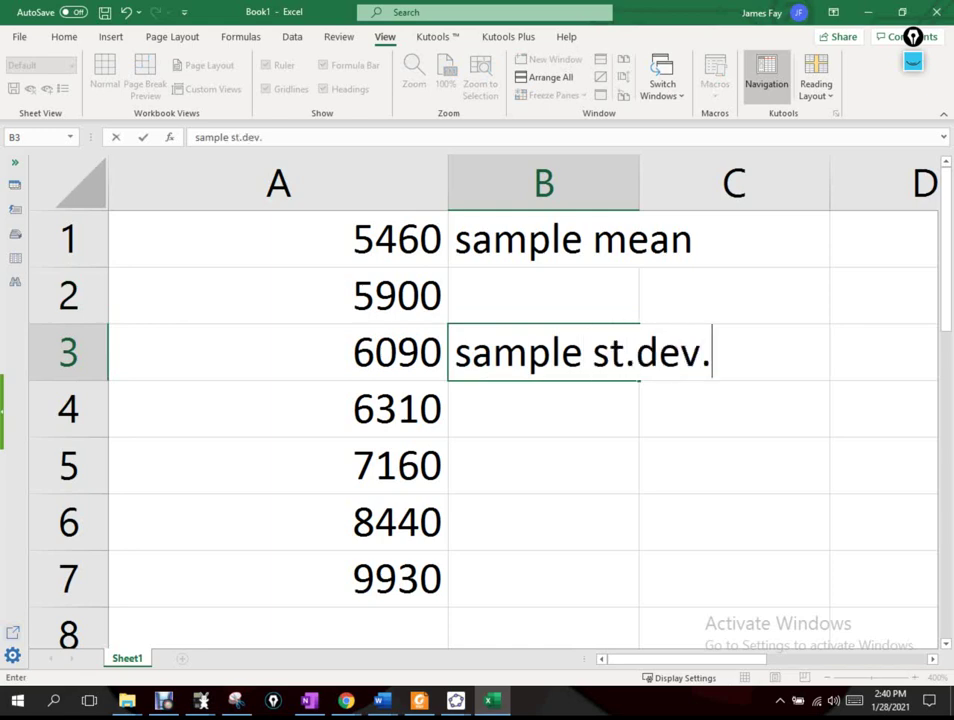
key(Up)
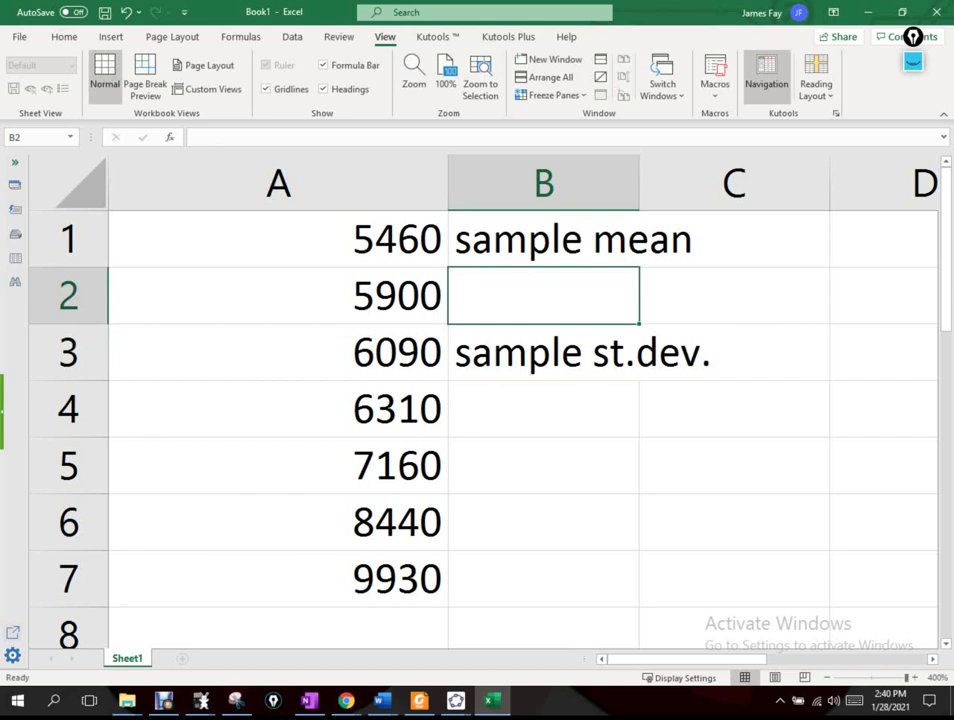
Step: Start an AVERAGE formula in cell B2 with the home fires data A1:A7 as its range
drag(278, 239, 278, 578)
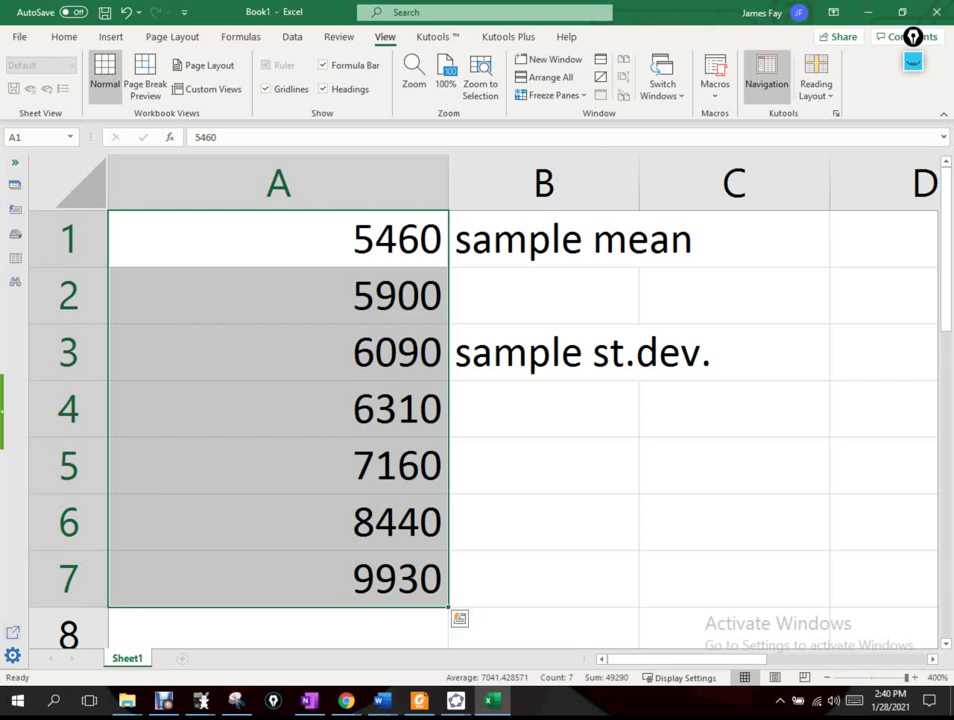
click(543, 295)
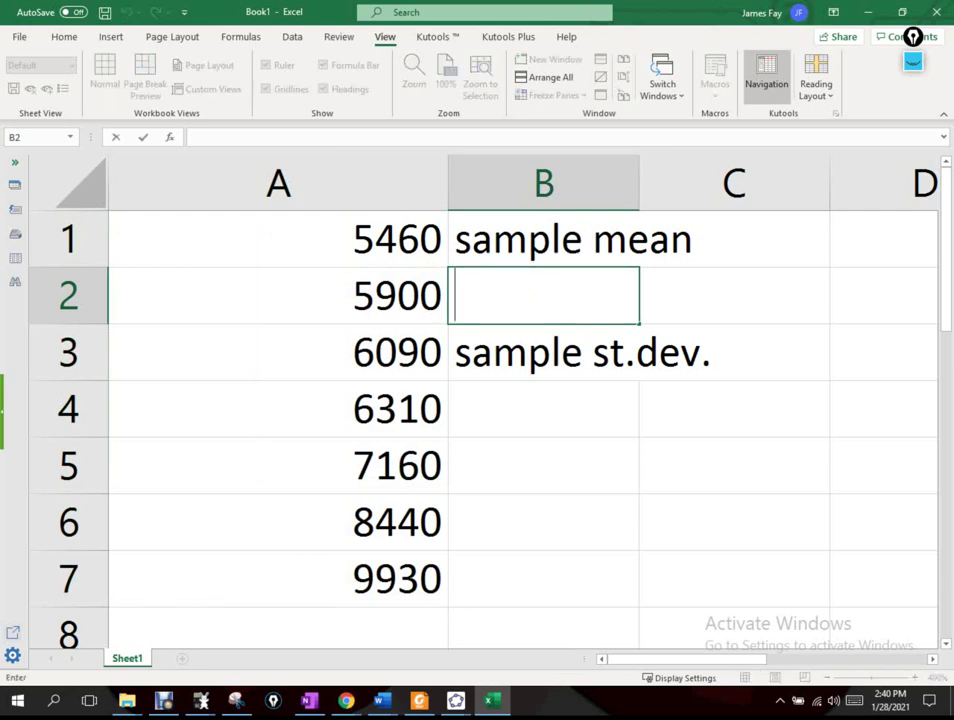
text(=average()
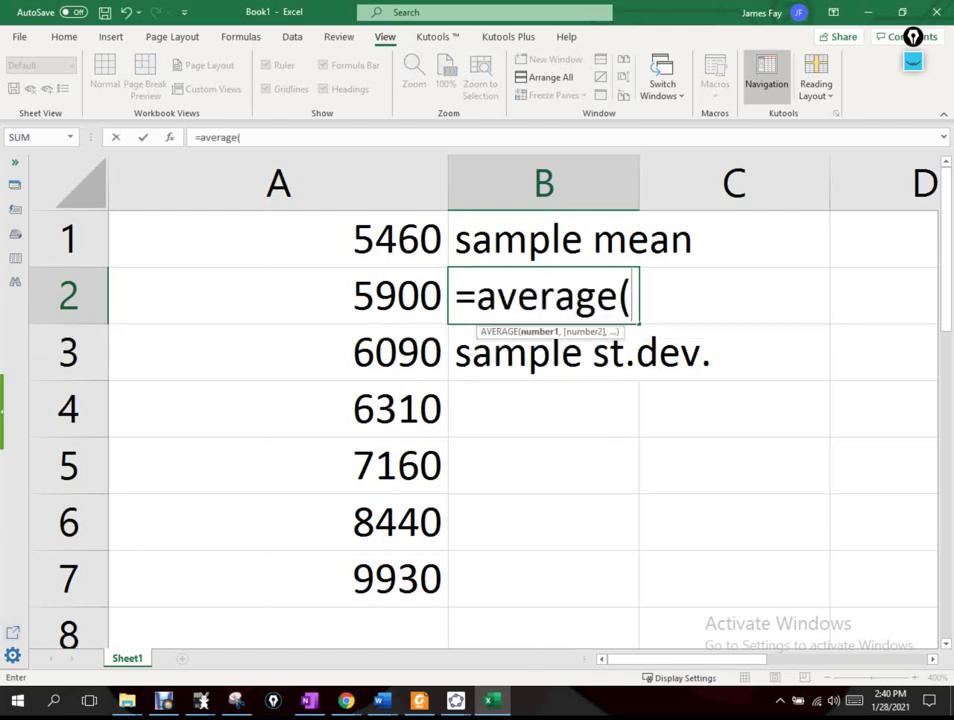
drag(420, 240, 440, 590)
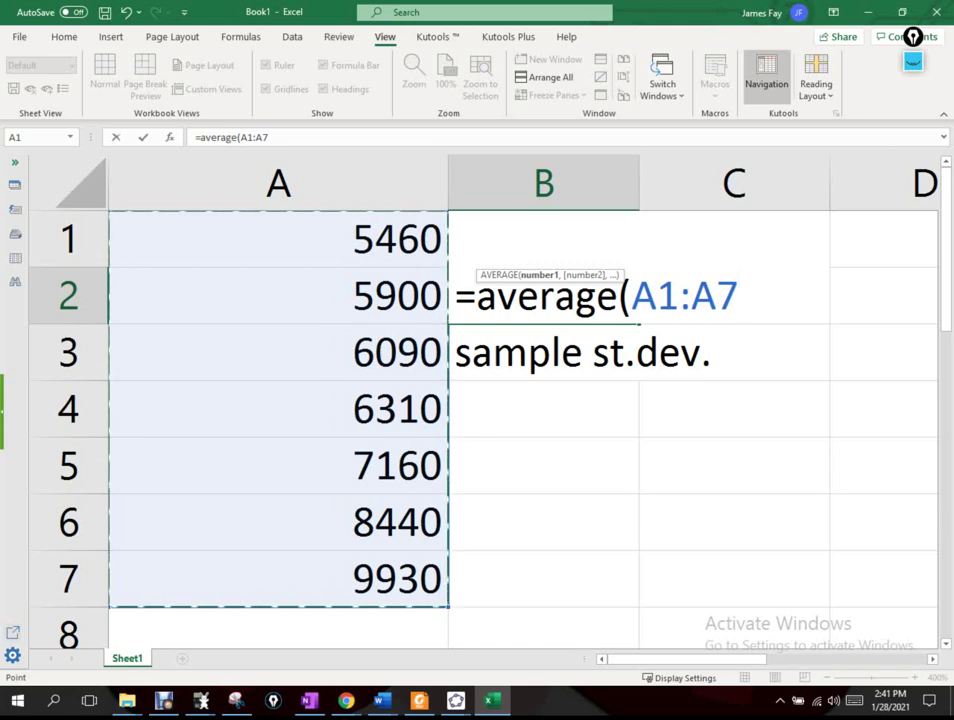
Step: Change the formula's range to the whole of column A and enter it as =average(A:A)
key(BackSpace)
key(BackSpace)
key(BackSpace)
key(BackSpace)
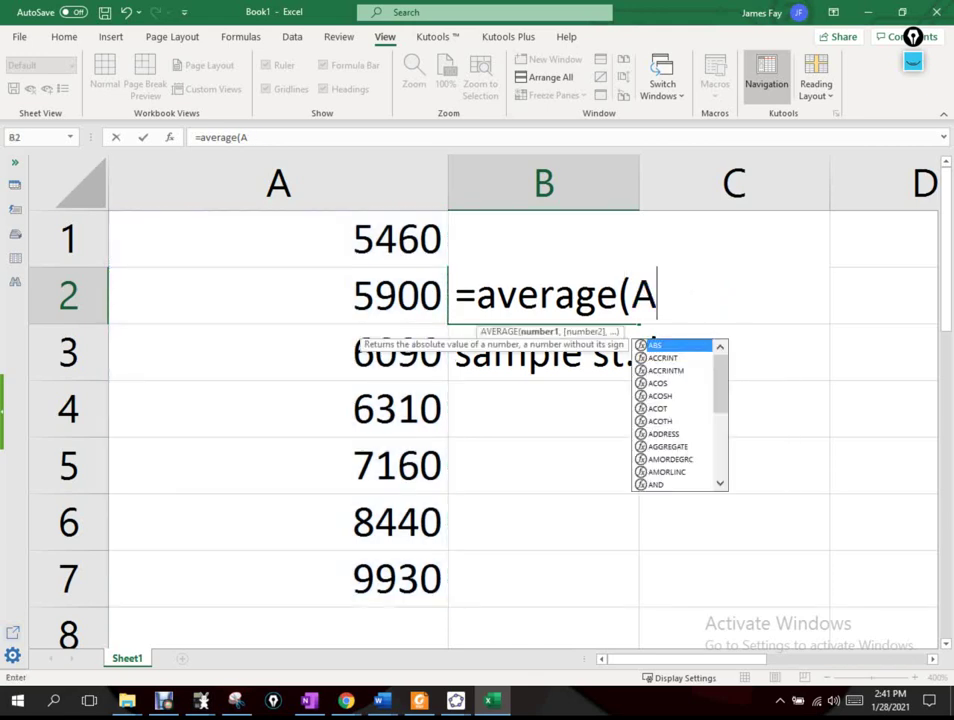
text(:A))
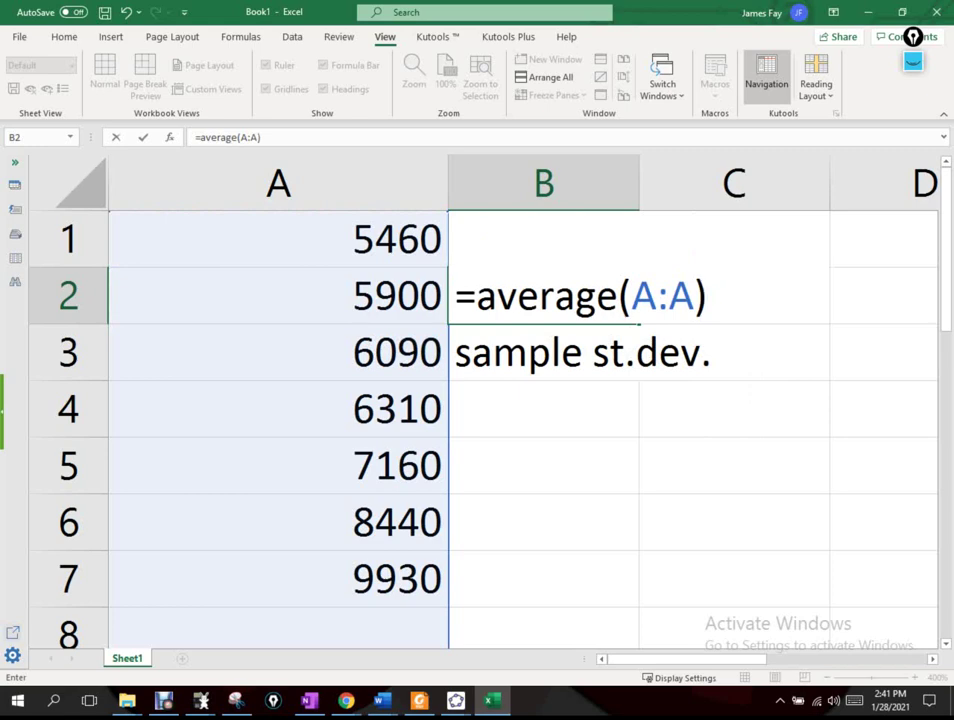
scroll(520, 430, down, 3)
scroll(520, 430, down, 12)
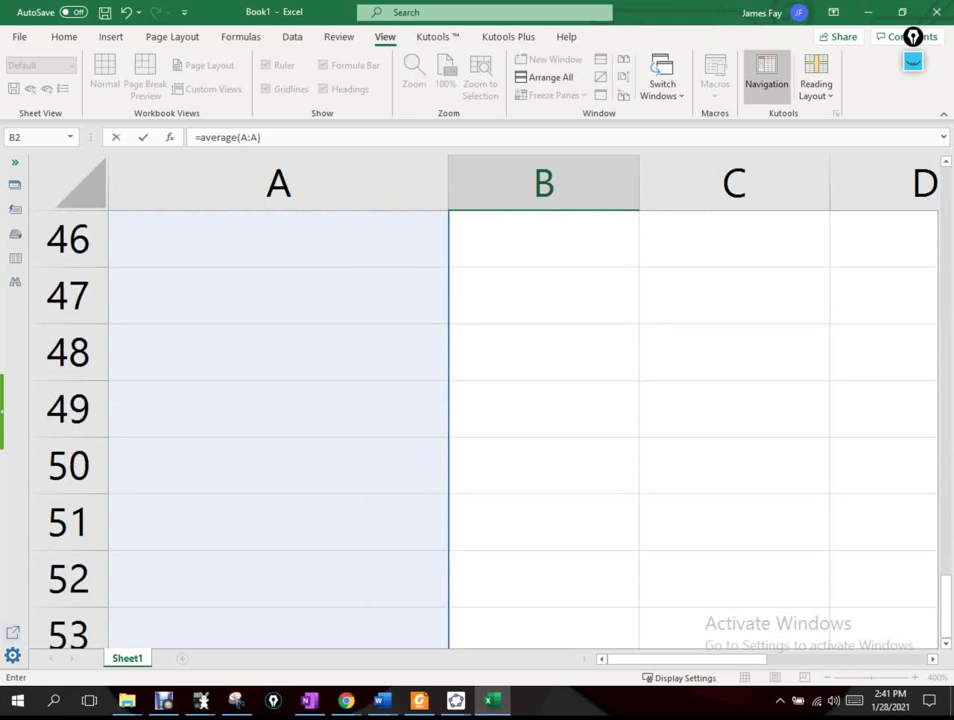
scroll(520, 430, up, 1)
scroll(520, 430, up, 14)
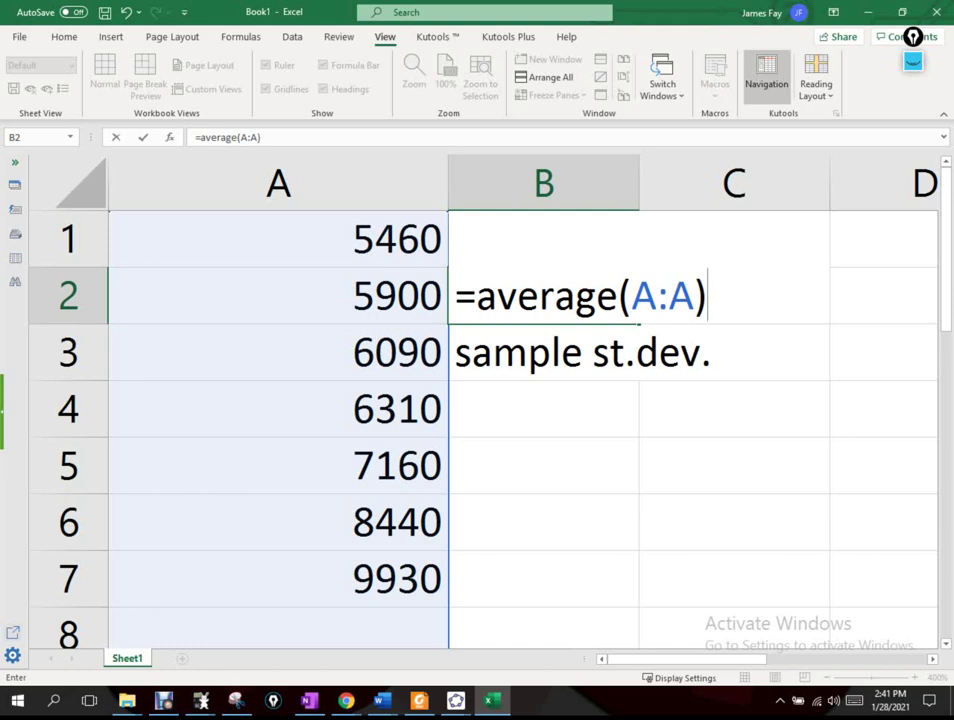
key(Return)
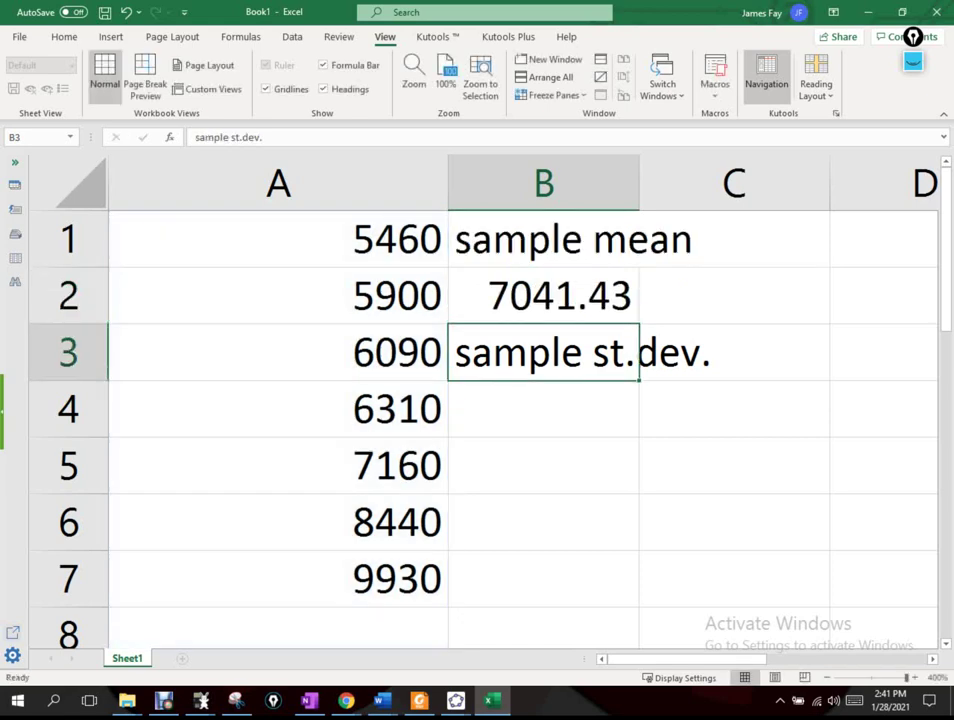
Step: Test the sample mean formula by adding 6000 in cell A8, and delete that extra value again
click(278, 628)
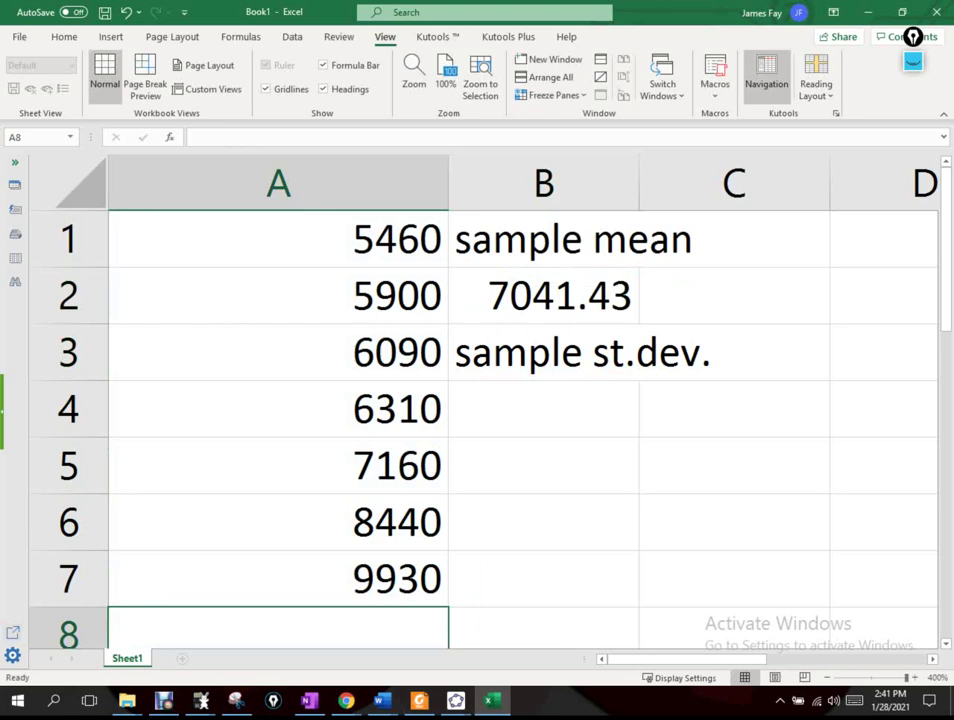
text(6000)
key(Return)
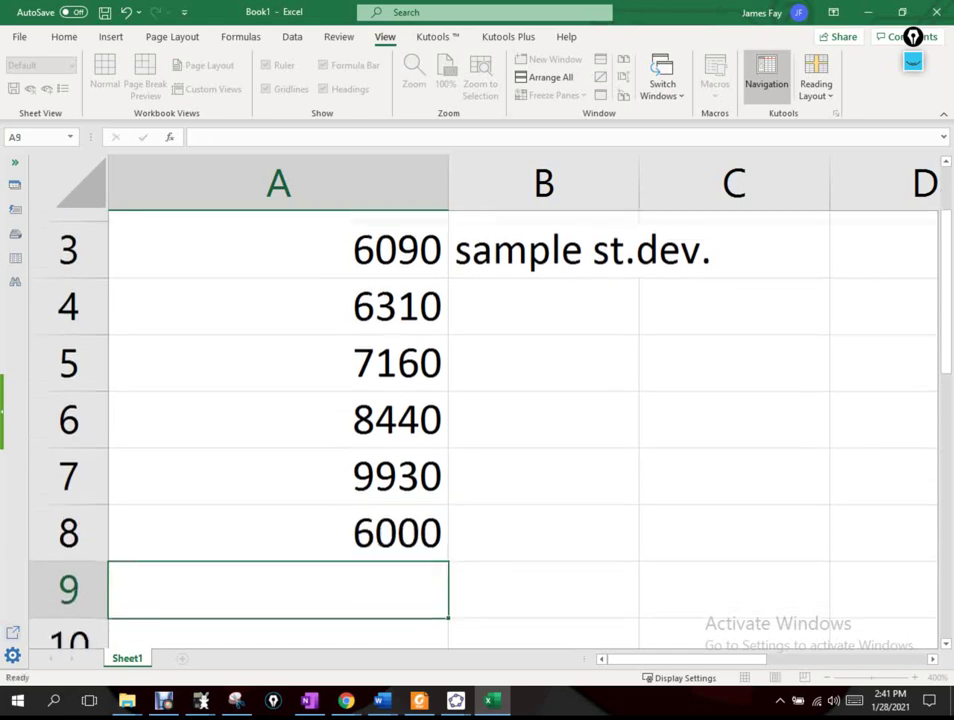
scroll(480, 400, up, 1)
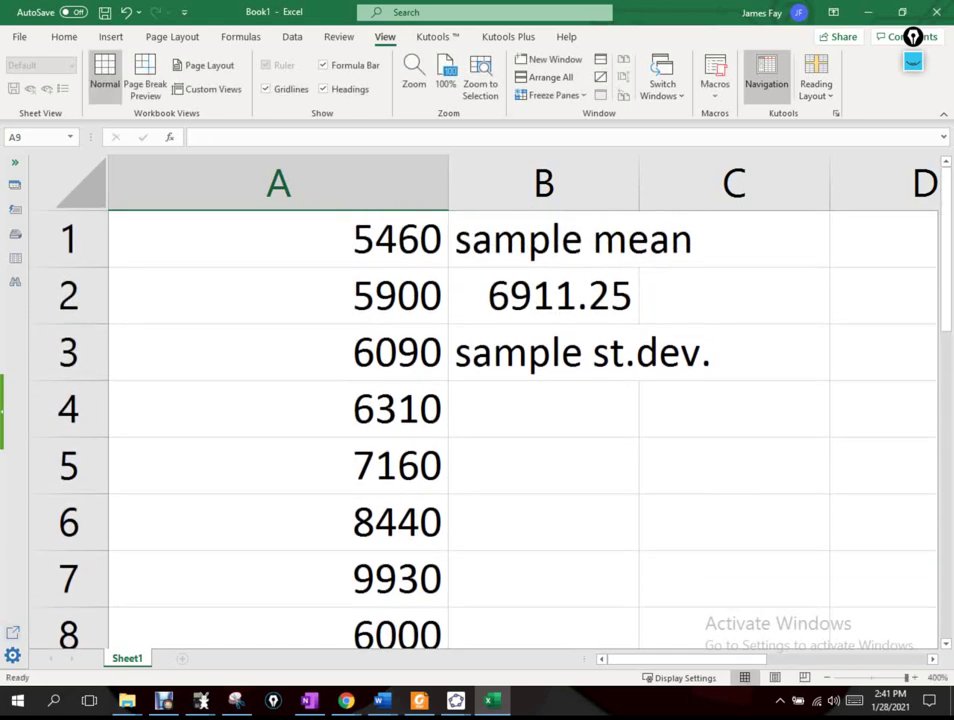
key(Up)
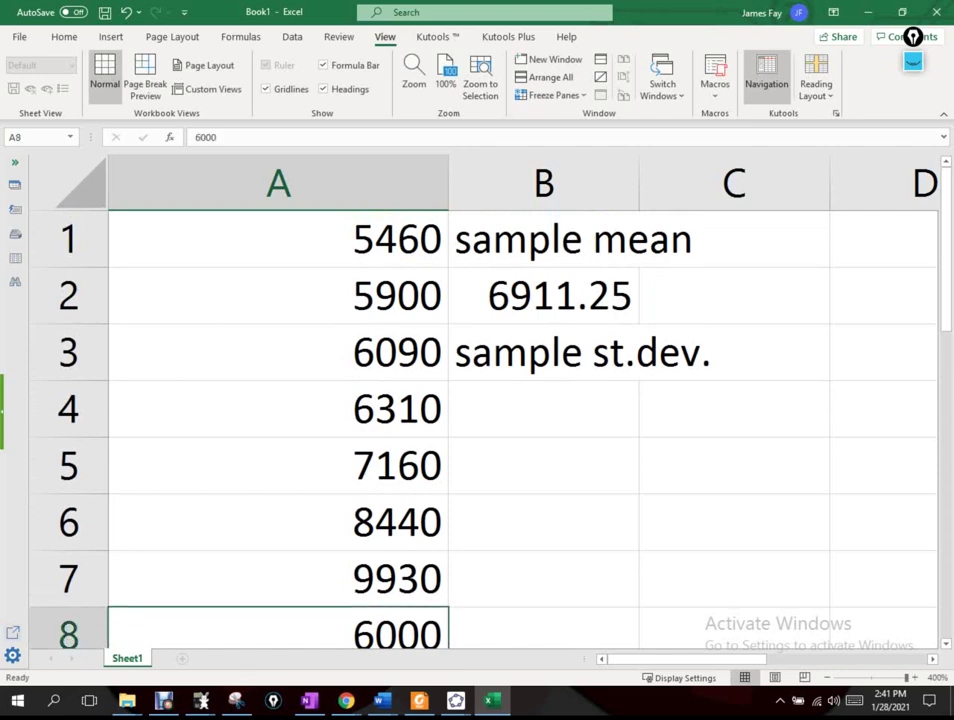
key(Delete)
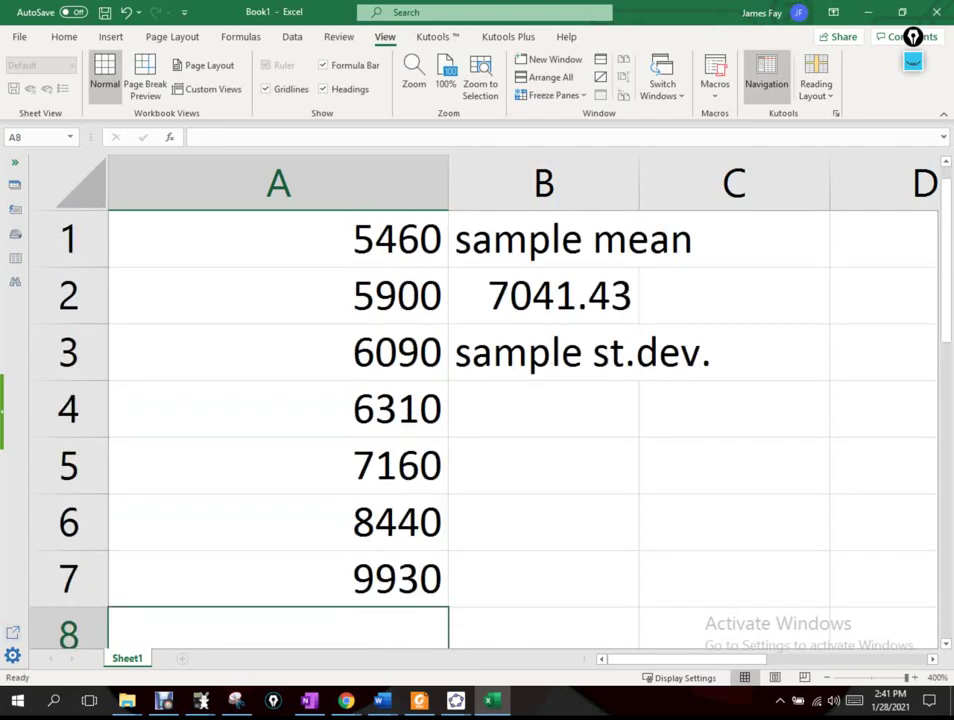
Step: Enter the sample standard deviation formula =stdev.s(A:A) in cell B4
key(Up)
key(Up)
key(Up)
key(Up)
key(Right)
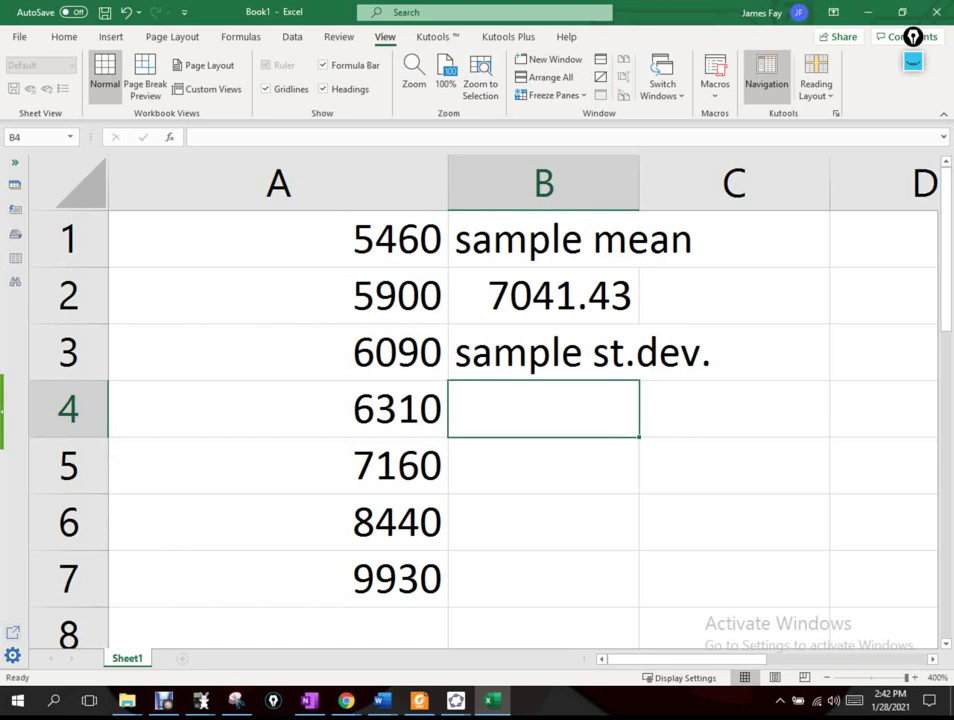
text(=std)
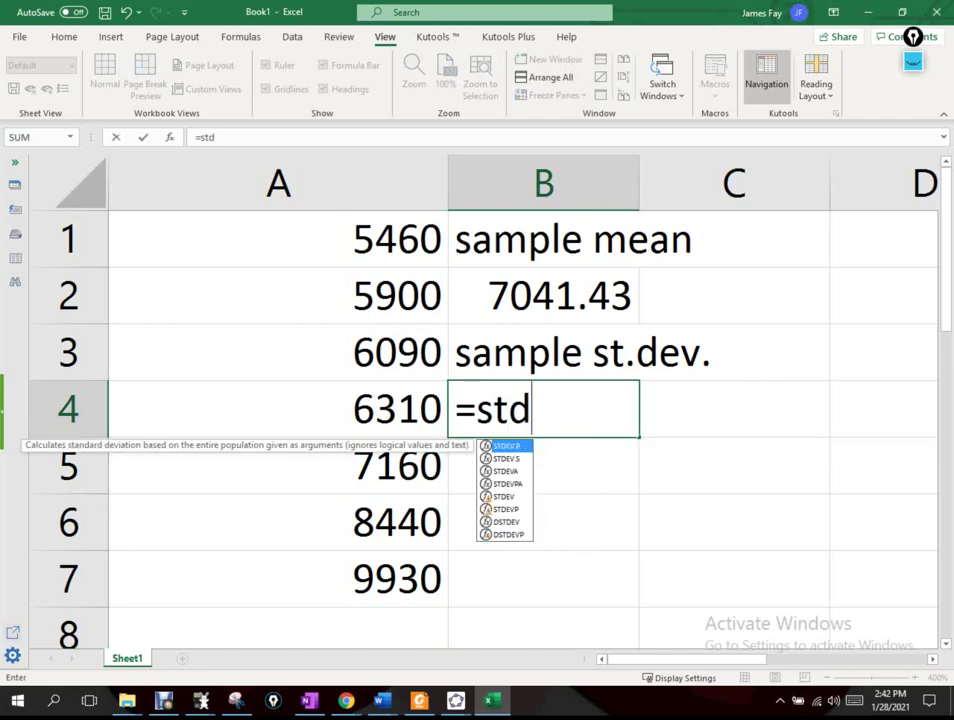
text(ev)
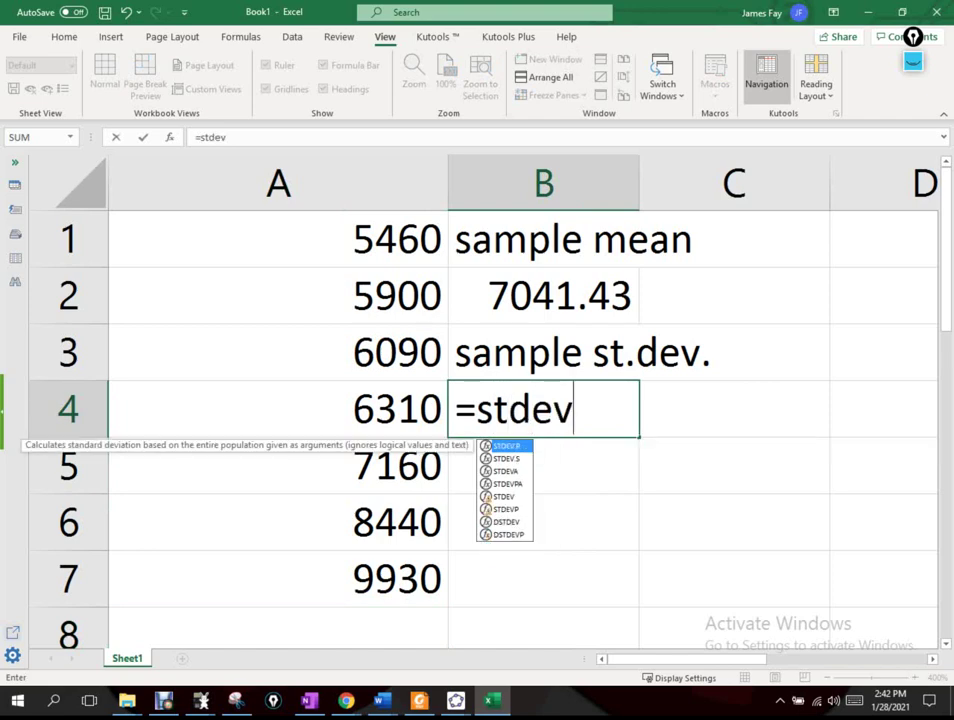
text(.p)
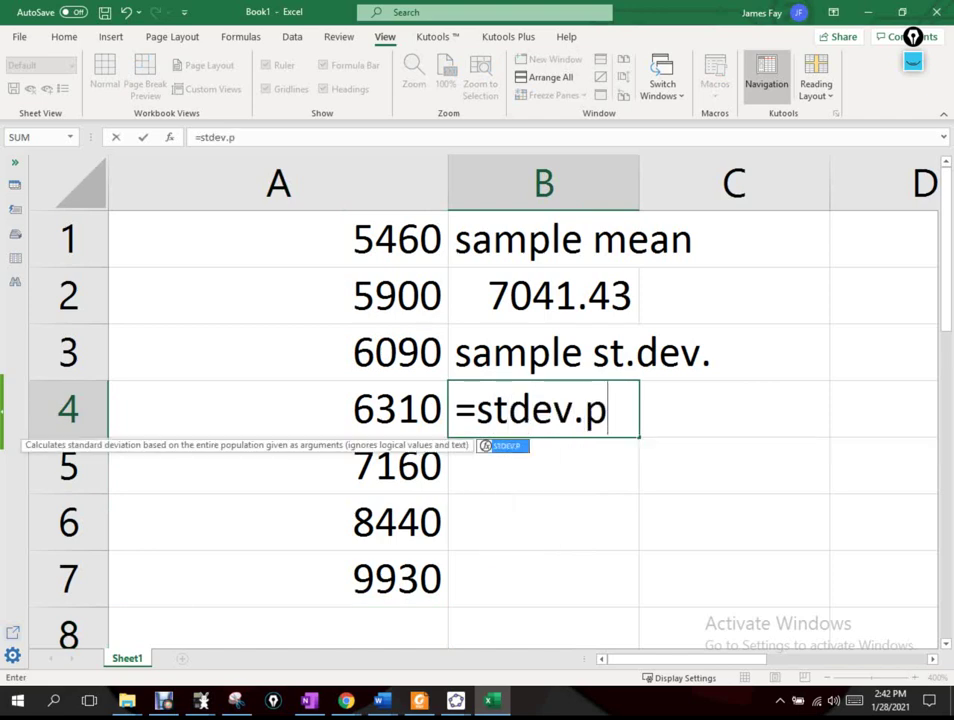
key(BackSpace)
text(s)
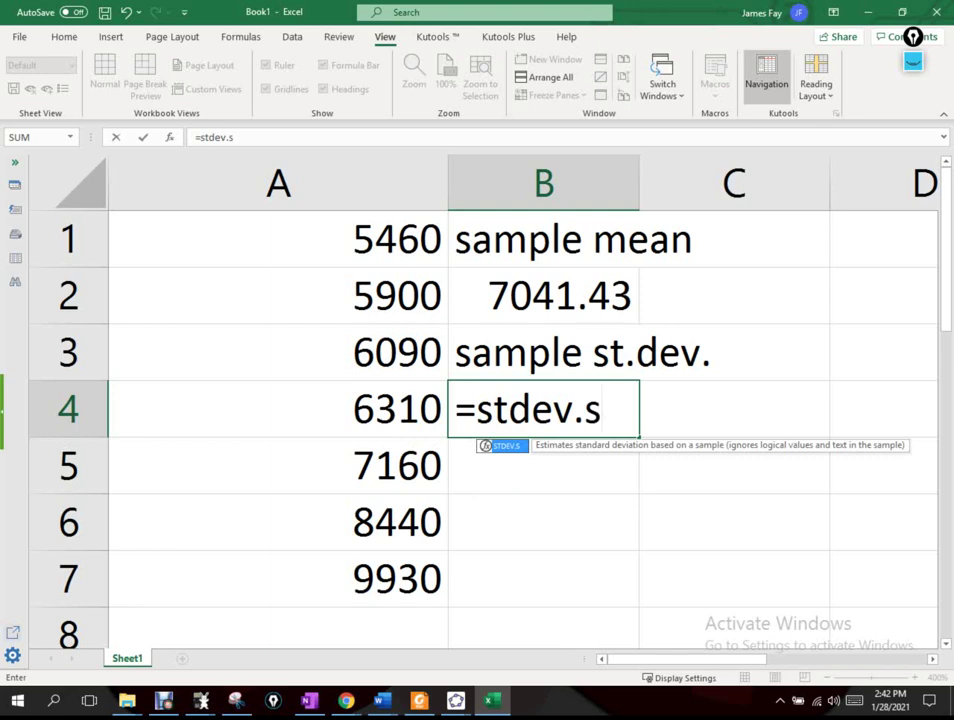
key(BackSpace)
text(s()
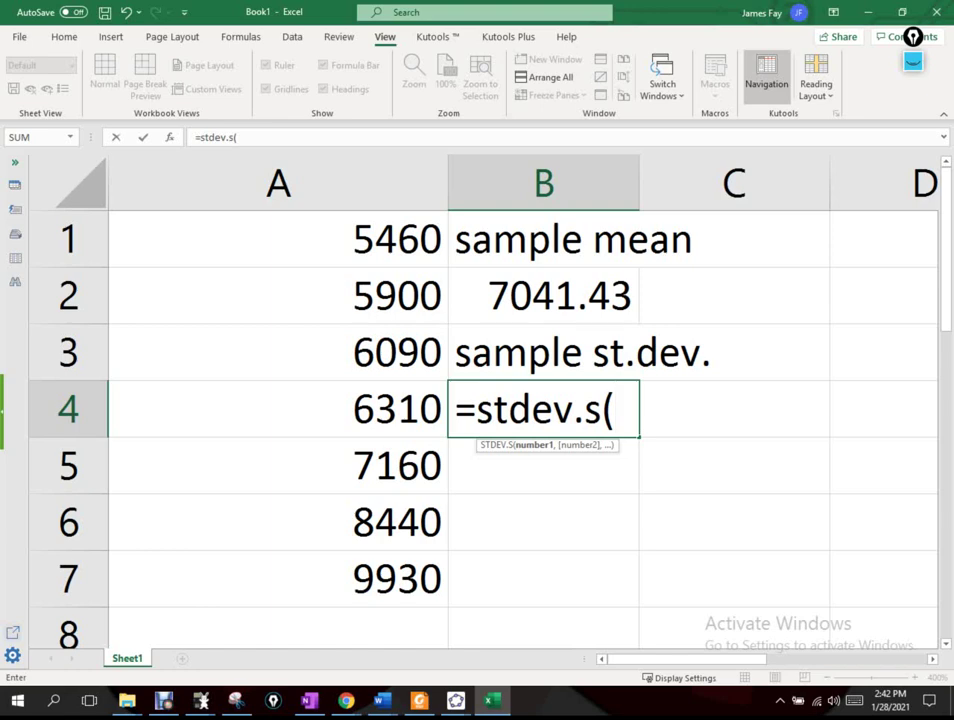
text(A)
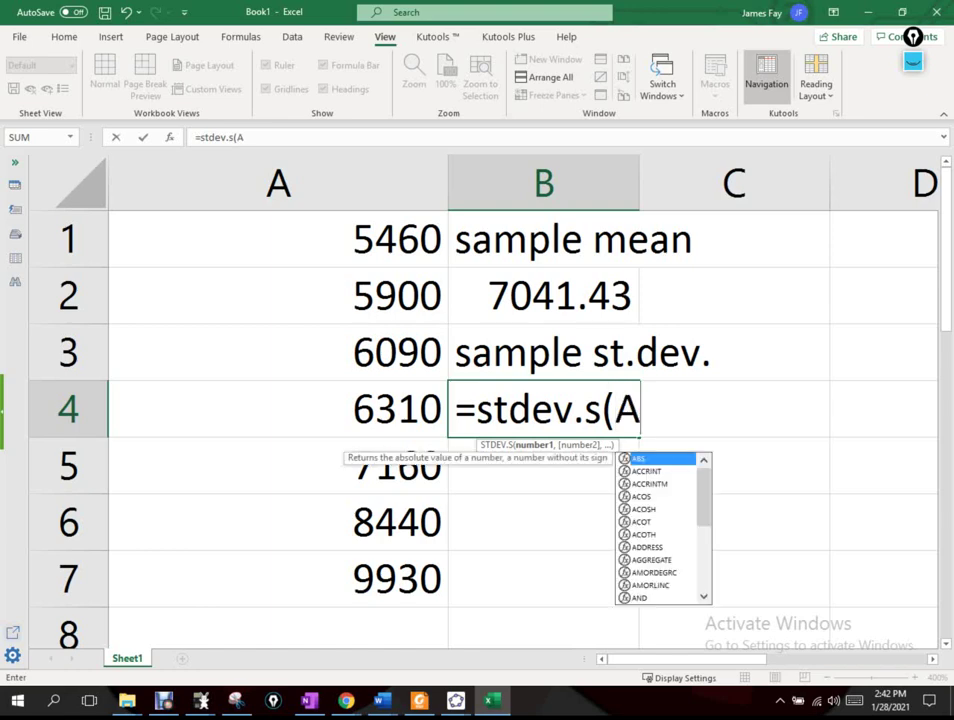
text(:A))
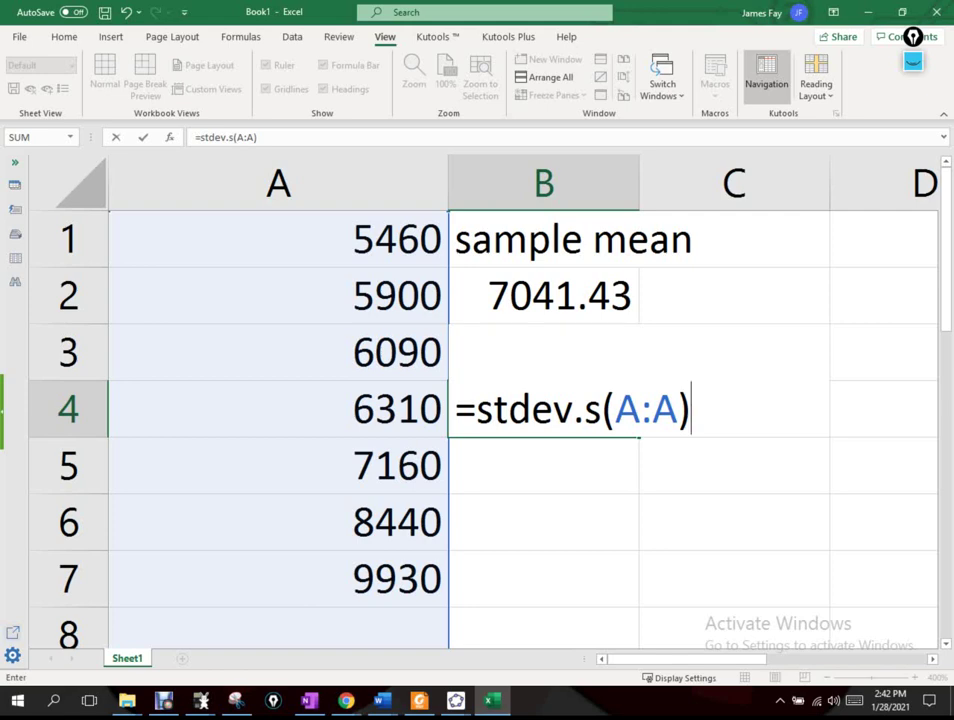
key(Return)
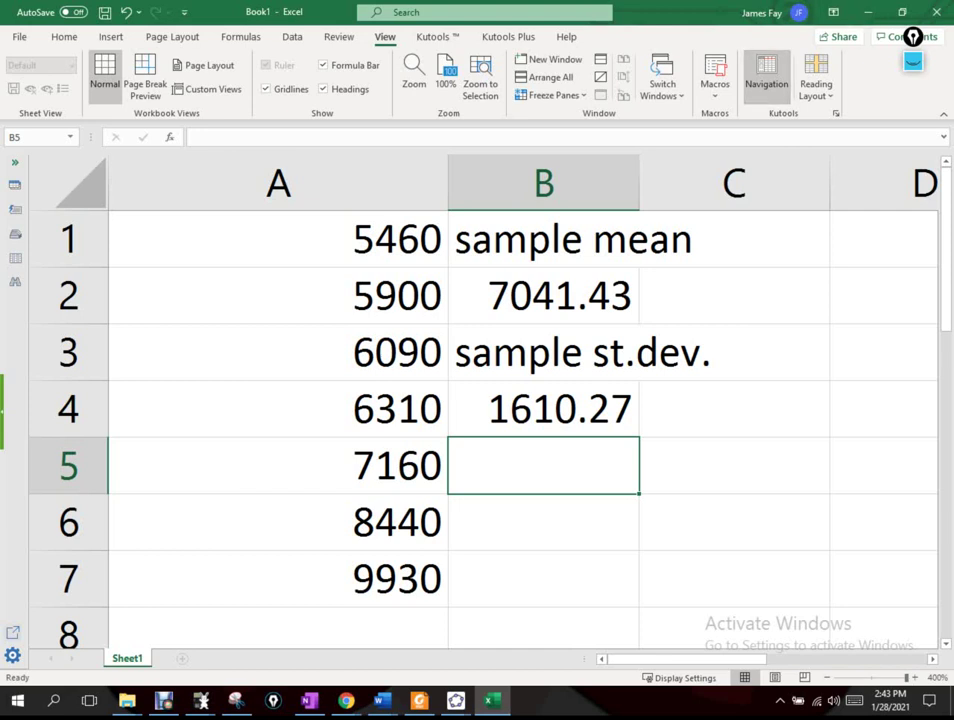
Step: Switch to the OneNote notes and handwrite 7041.43 as the sample mean x̄ in the home fires example
drag(630, 12, 953, 217)
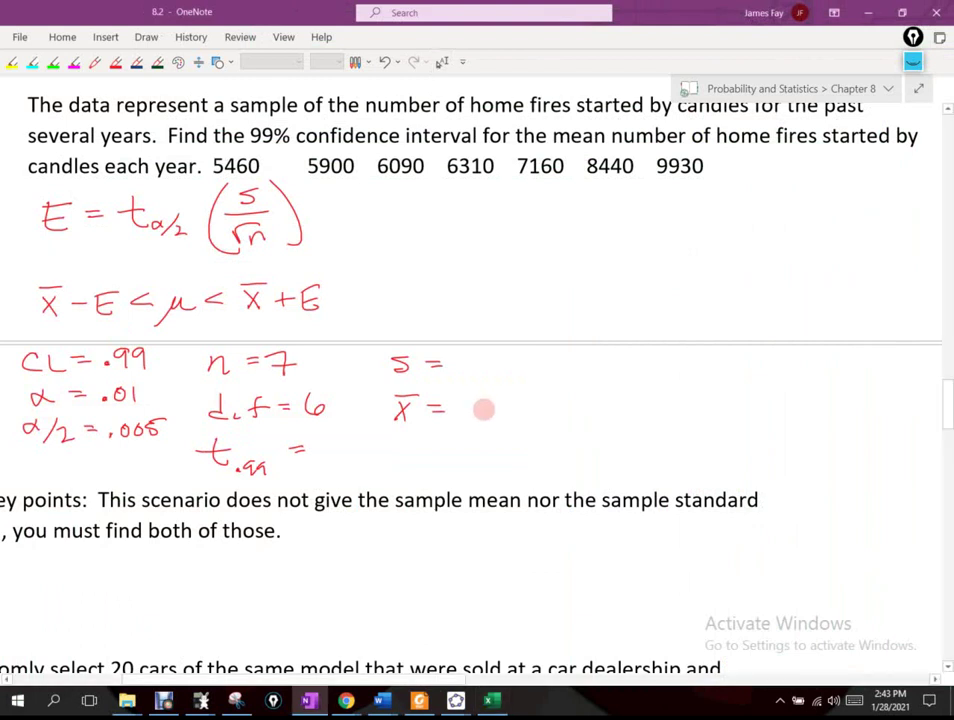
drag(456, 399, 462, 417)
drag(487, 400, 485, 401)
drag(510, 399, 510, 418)
mouse_move(520, 397)
mouse_down()
mouse_move(521, 418)
mouse_move(556, 410)
mouse_up()
mouse_move(568, 396)
mouse_down()
mouse_move(568, 418)
mouse_move(578, 417)
mouse_up()
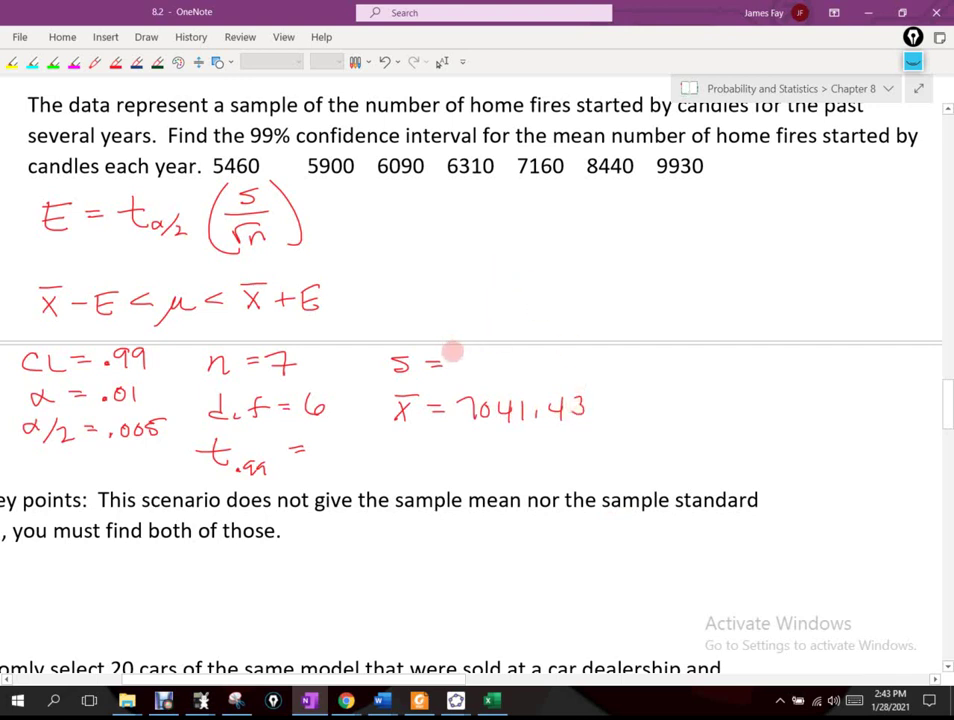
Step: Handwrite 1610.27 as the sample standard deviation s in the home fires example
drag(462, 349, 462, 368)
drag(475, 350, 478, 364)
mouse_move(497, 349)
mouse_down()
mouse_move(497, 368)
mouse_move(512, 352)
mouse_move(531, 366)
mouse_up()
mouse_move(541, 353)
mouse_down()
mouse_move(578, 366)
mouse_move(597, 351)
mouse_up()
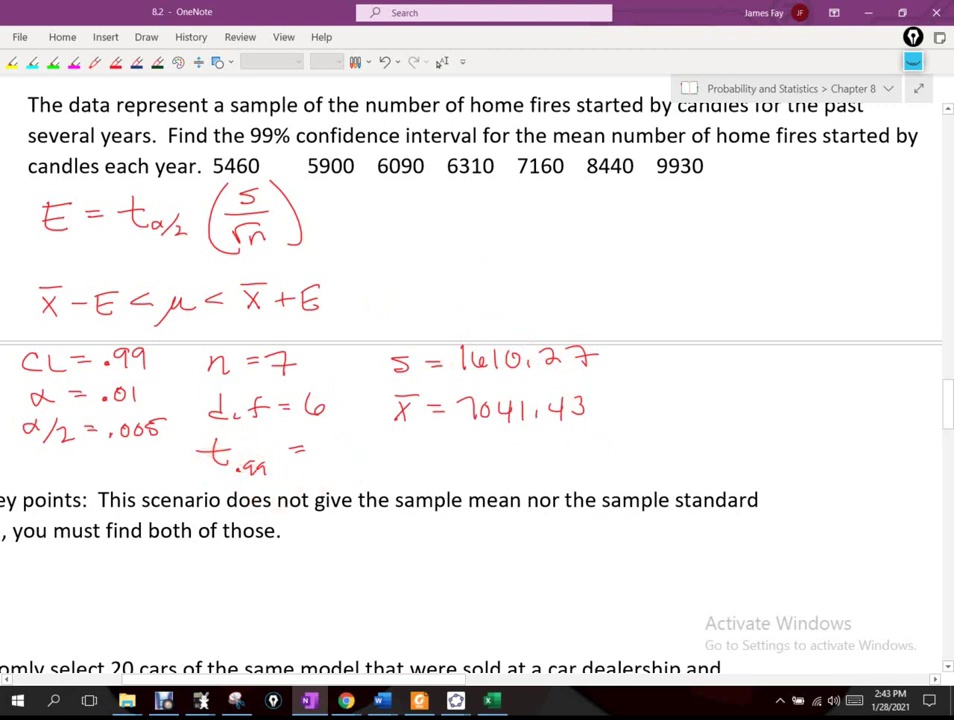
Step: Switch to the Wabbitemu TI-84 calculator and bring up its enlarged LCD window over the notes
click(441, 61)
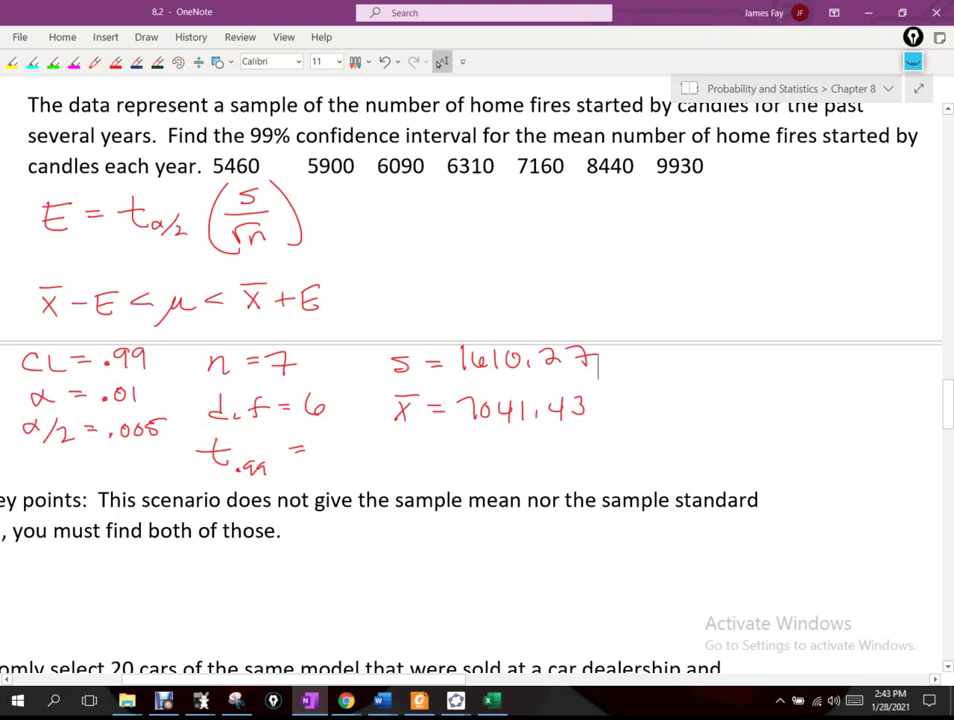
mouse_move(419, 700)
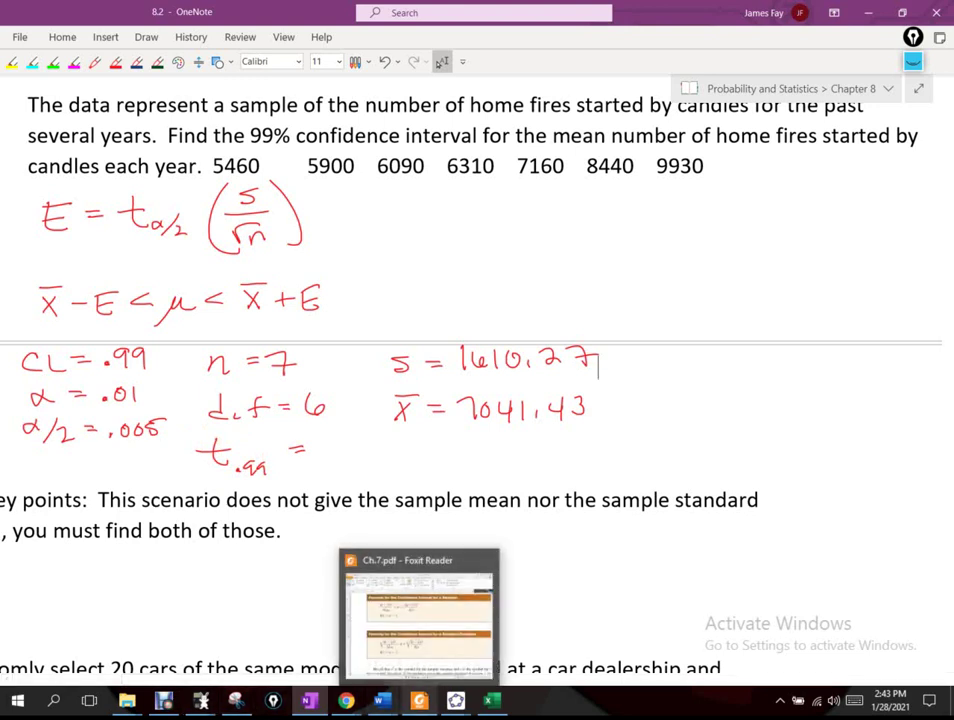
mouse_move(201, 700)
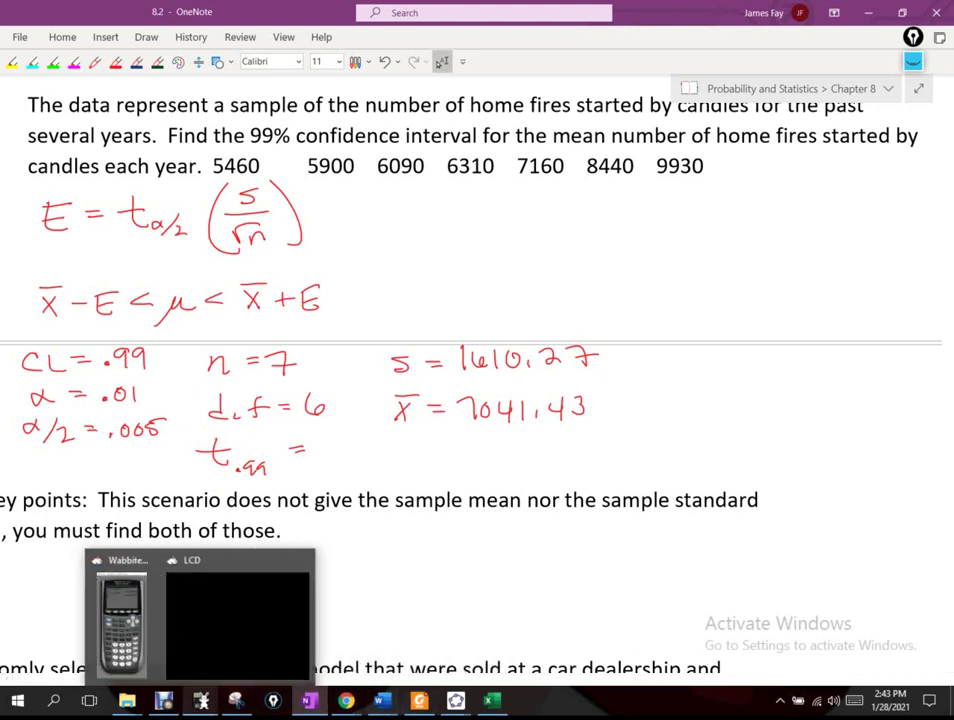
click(122, 615)
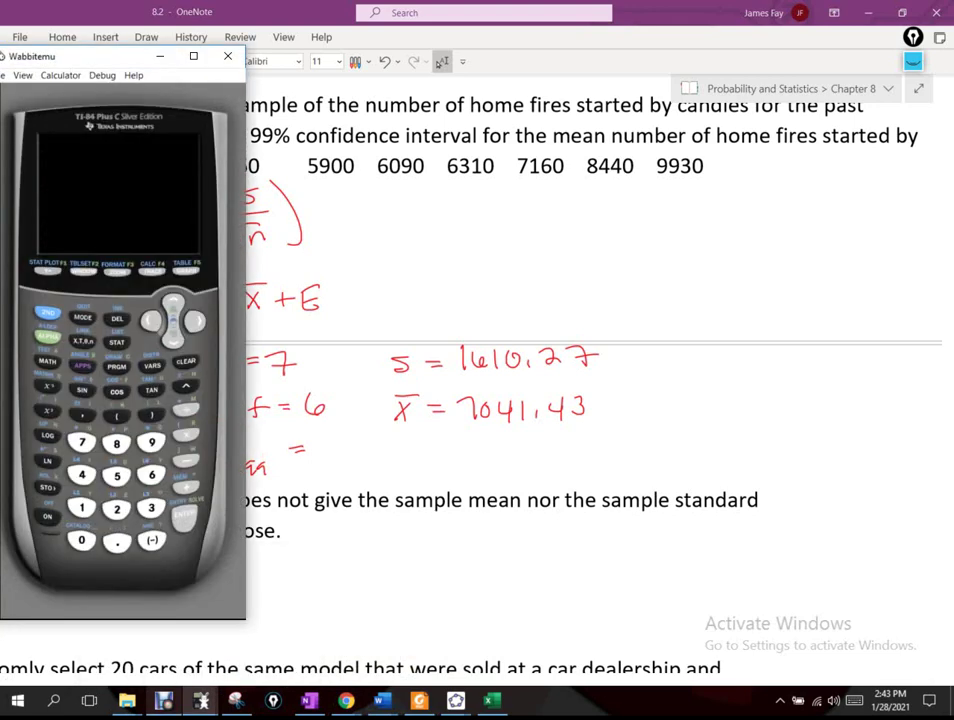
mouse_move(201, 700)
click(234, 628)
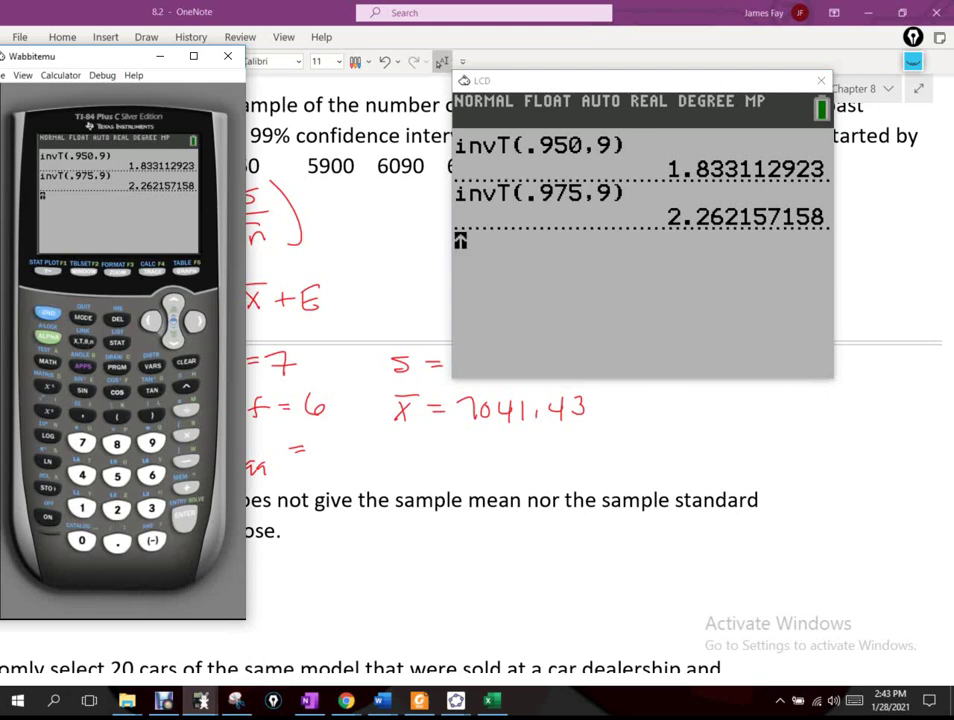
Step: Evaluate invT(.995,6) on the calculator by recalling the previous invT entry and editing its area and degrees of freedom
key(Up)
key(Return)
key(Left)
key(Left)
key(Left)
key(Left)
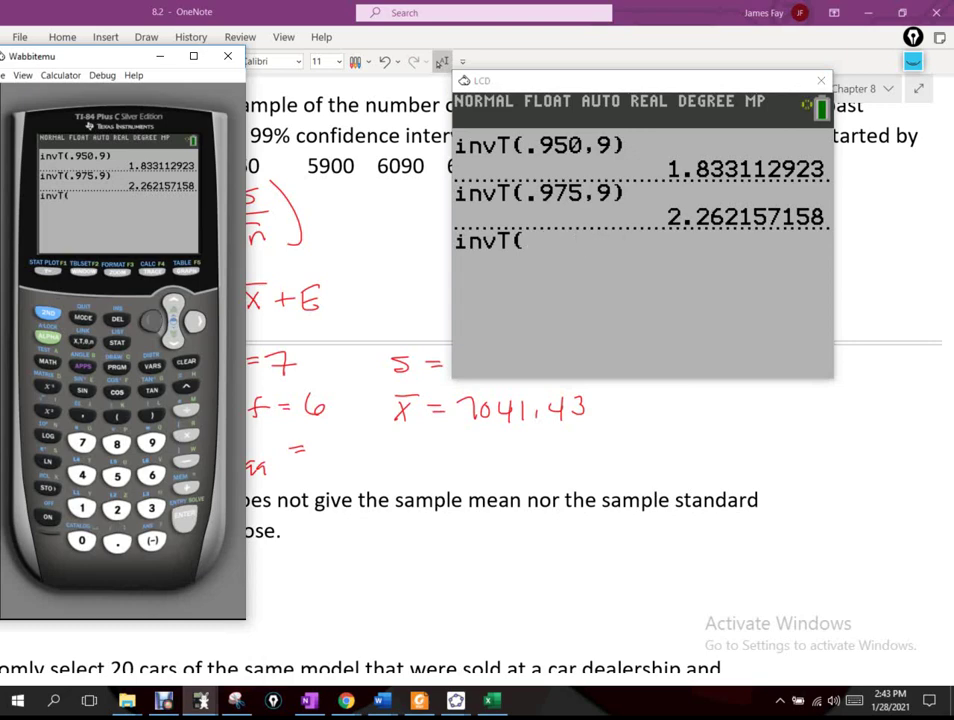
key(Left)
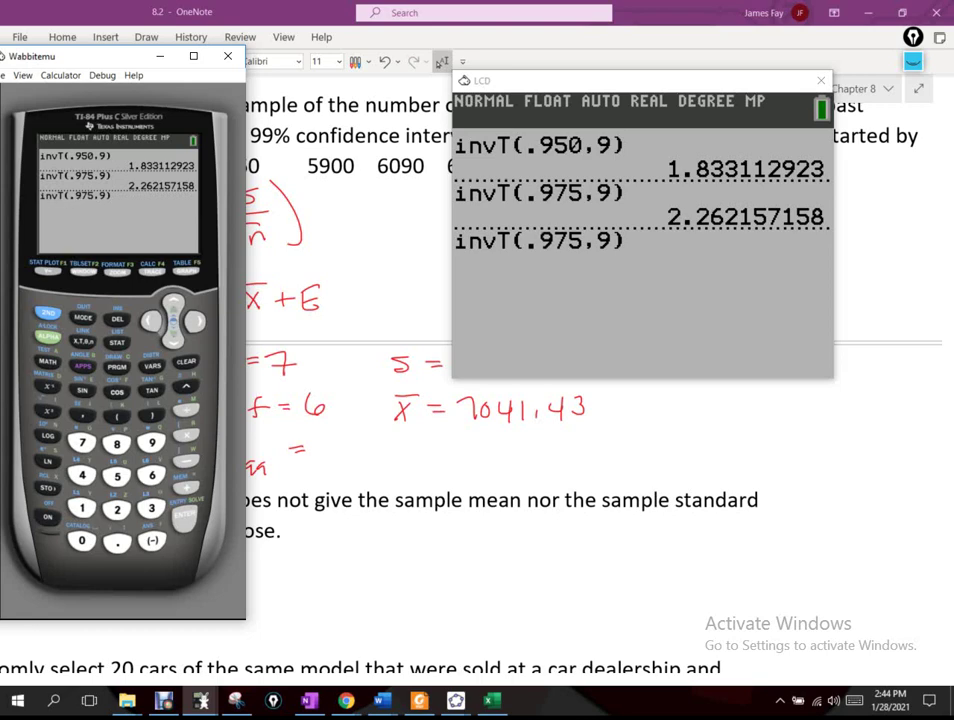
click(117, 541)
click(150, 320)
click(151, 443)
click(151, 443)
key(Right)
click(152, 475)
click(184, 514)
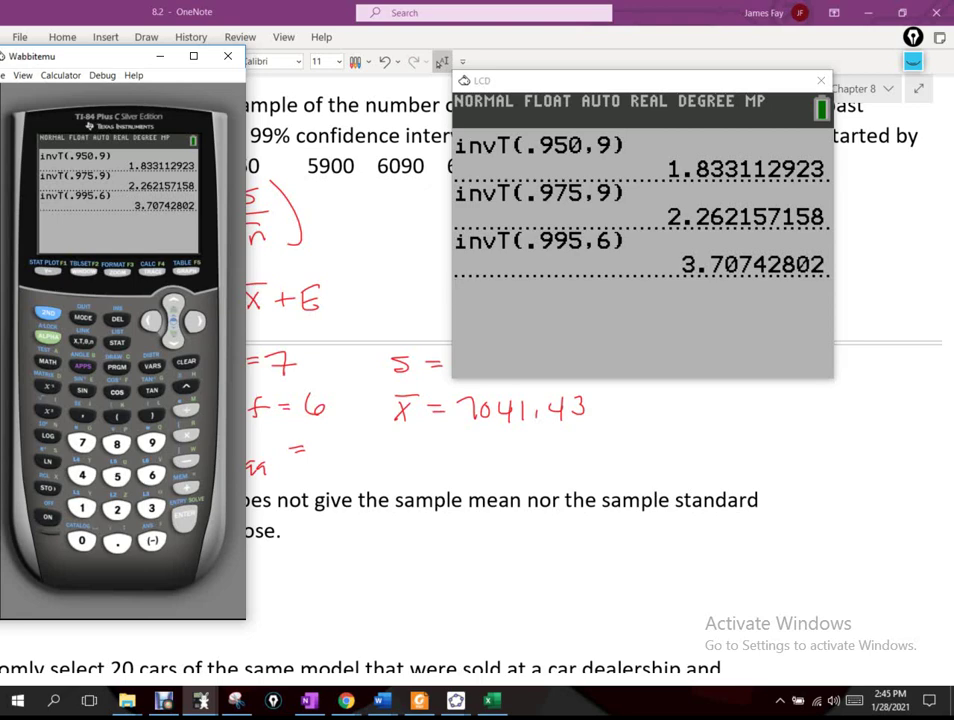
Step: Return to the OneNote notes and handwrite 3.707 as the t.99 value in the home fires example
key(alt+F4)
mouse_move(315, 455)
mouse_down()
mouse_move(321, 470)
mouse_move(381, 471)
mouse_up()
drag(398, 456, 410, 473)
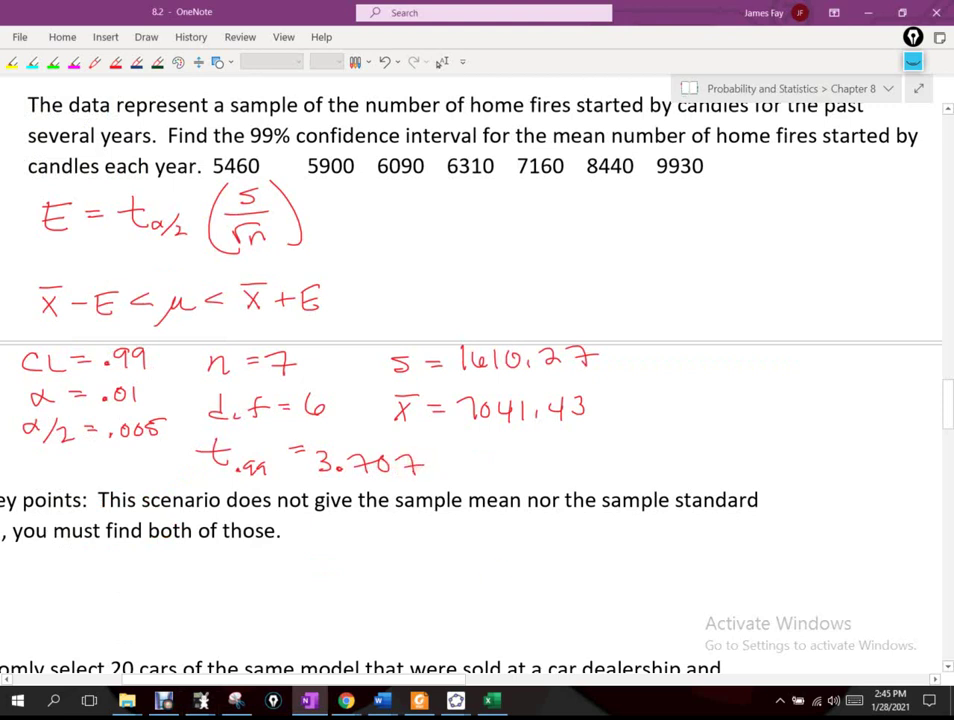
Step: Bring the Wabbitemu calculator and its LCD window back, and move the LCD window up to uncover the handwritten s value
click(441, 61)
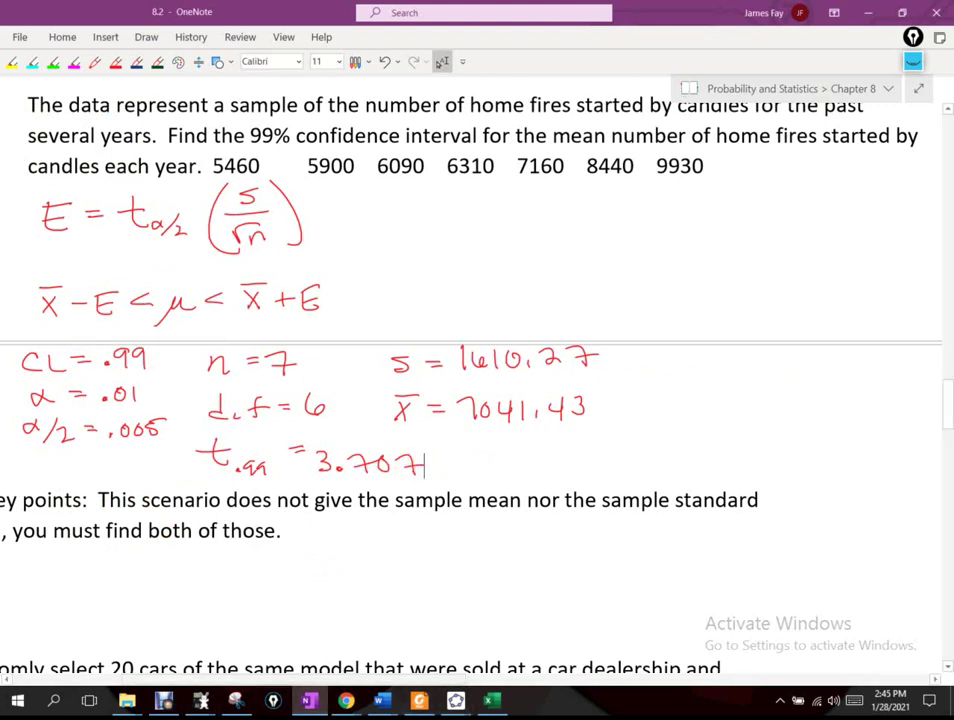
click(201, 700)
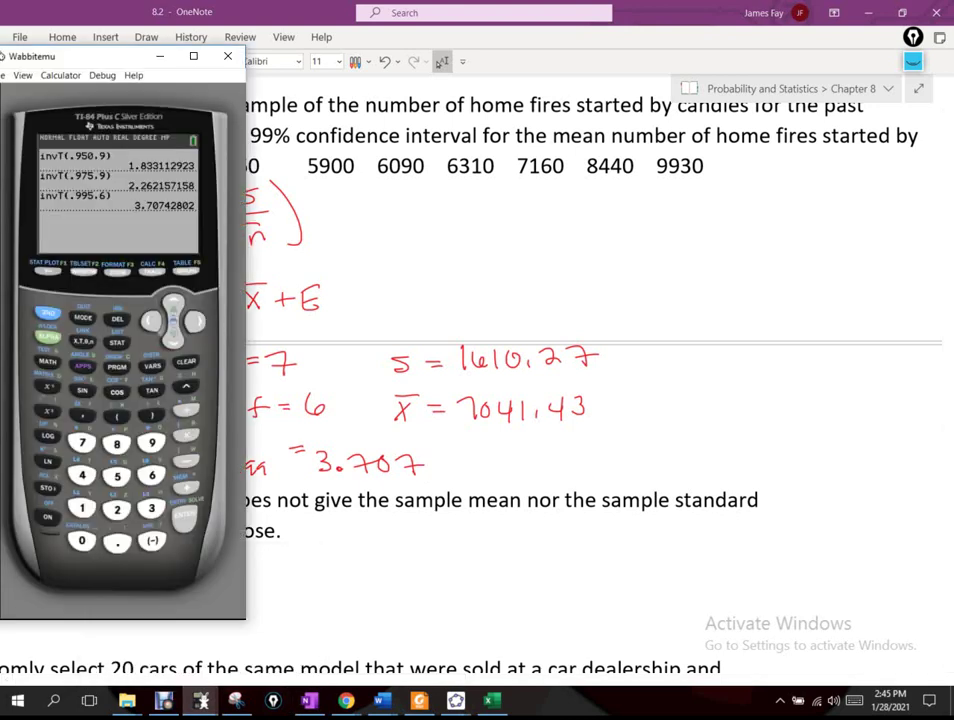
click(165, 625)
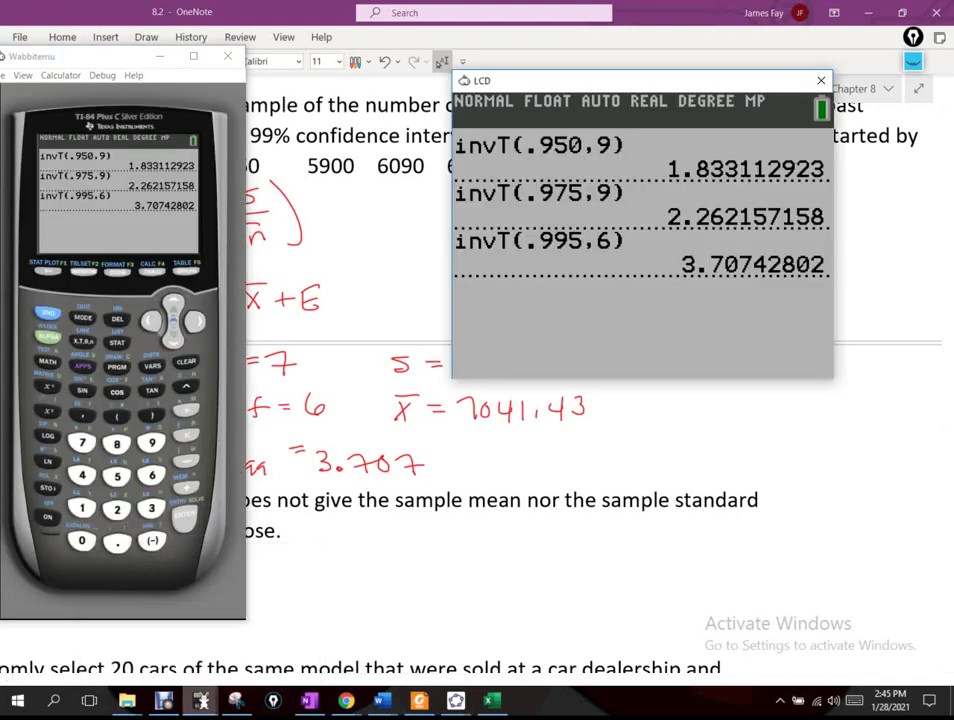
drag(600, 80, 611, 32)
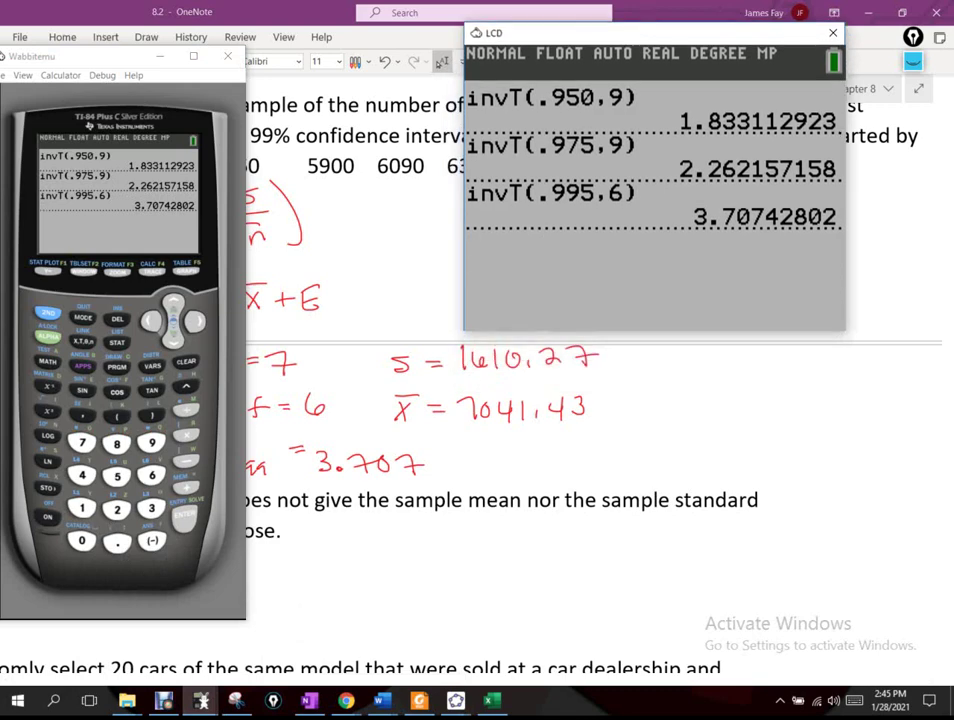
Step: Clear the calculator's home screen and evaluate the lower limit as 7041.43-3.707(1610.27/√7)
key(Escape)
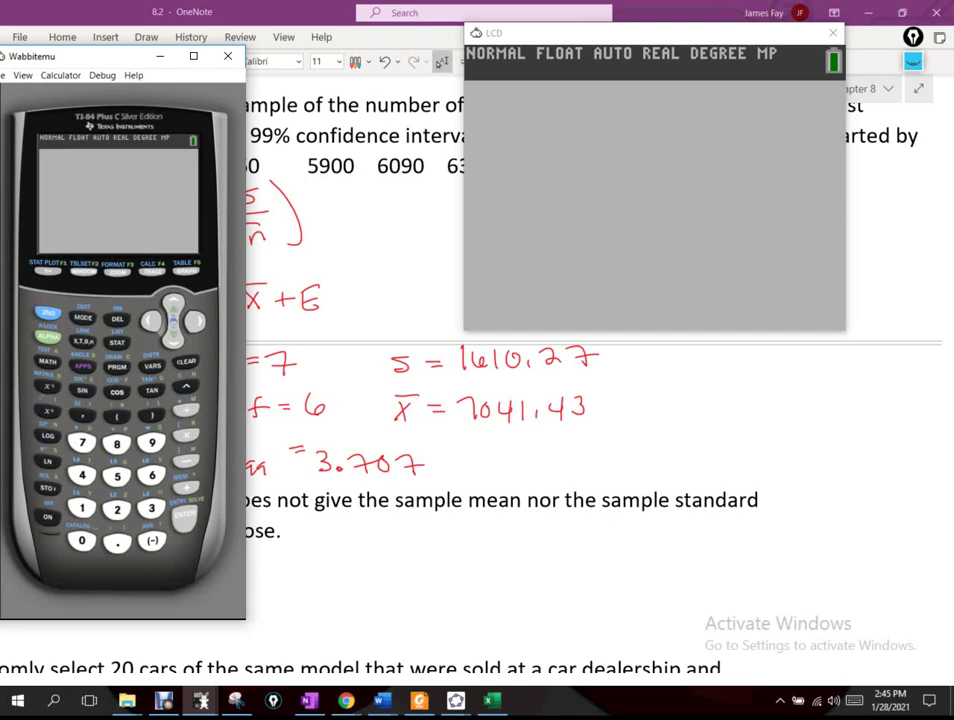
text(70)
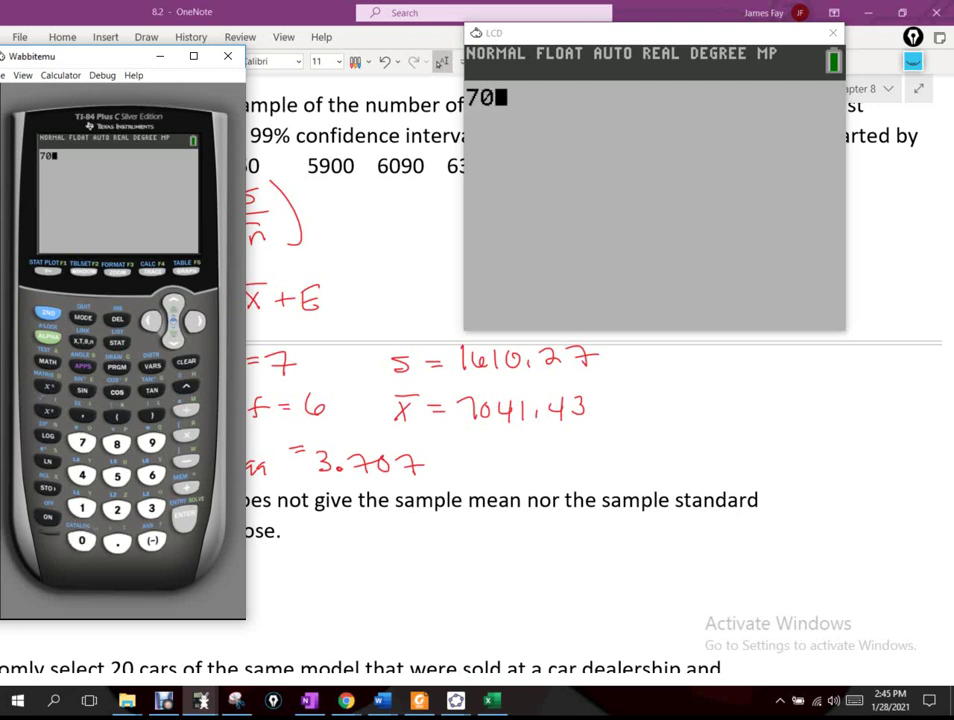
text(41.43-)
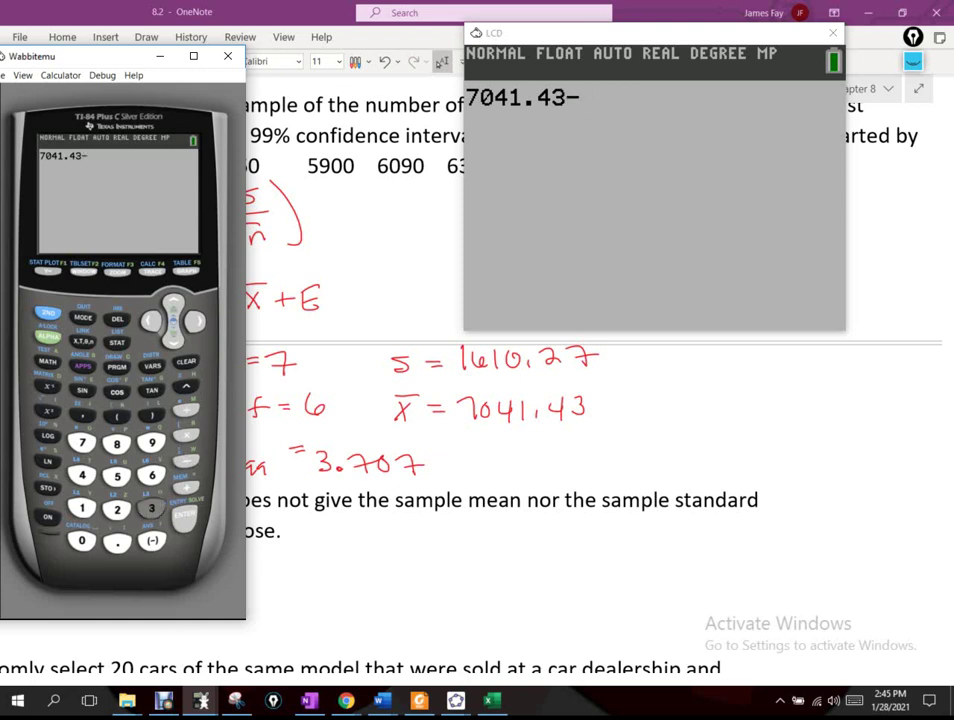
text(3.70)
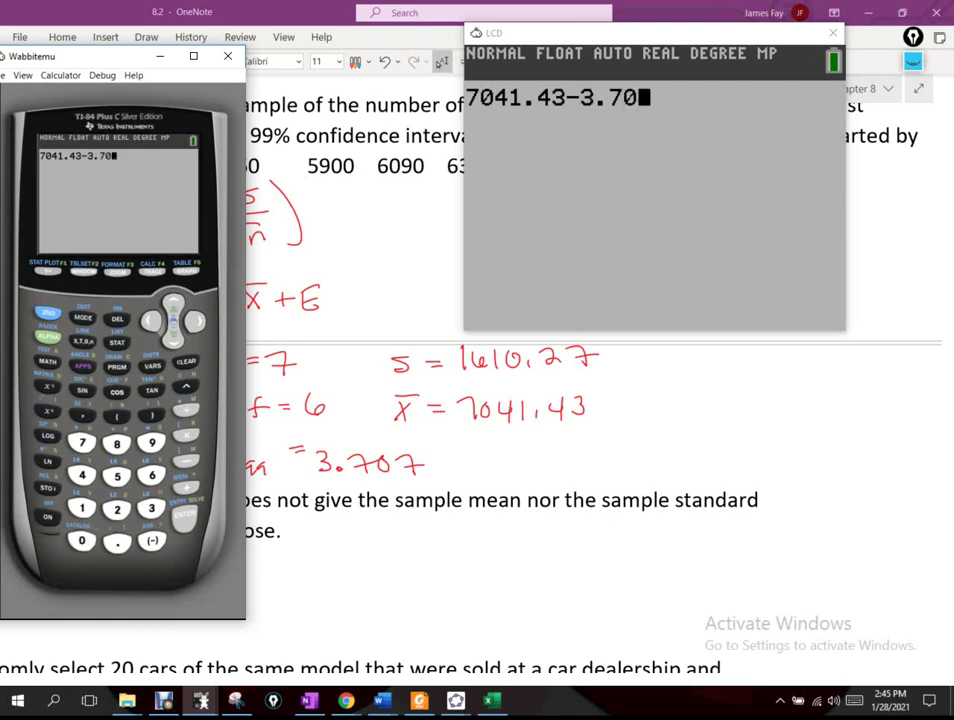
text(7()
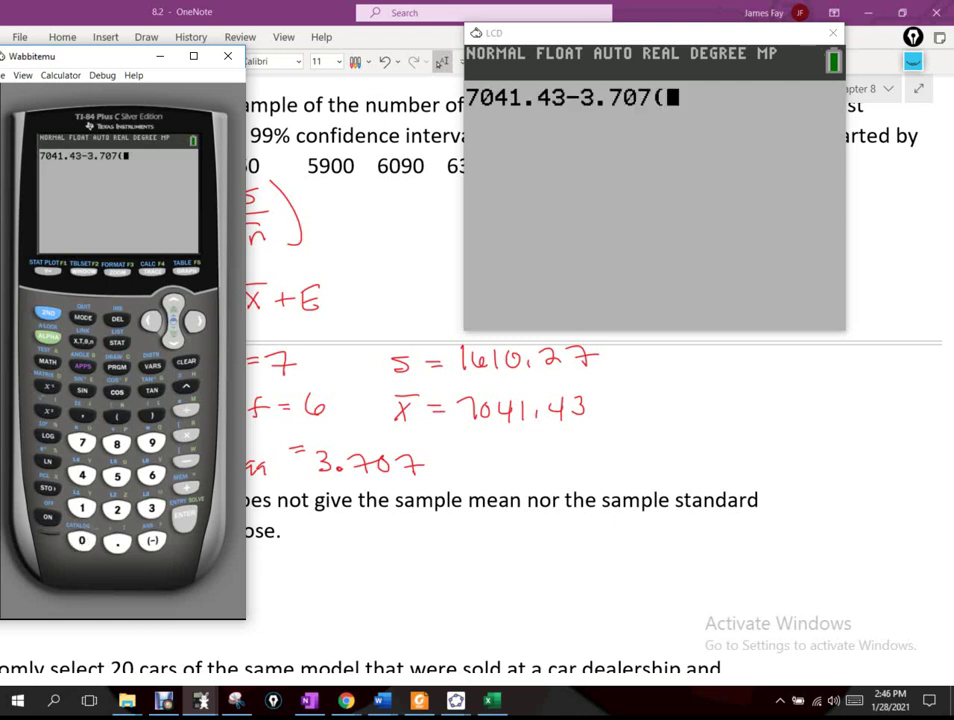
text(1610)
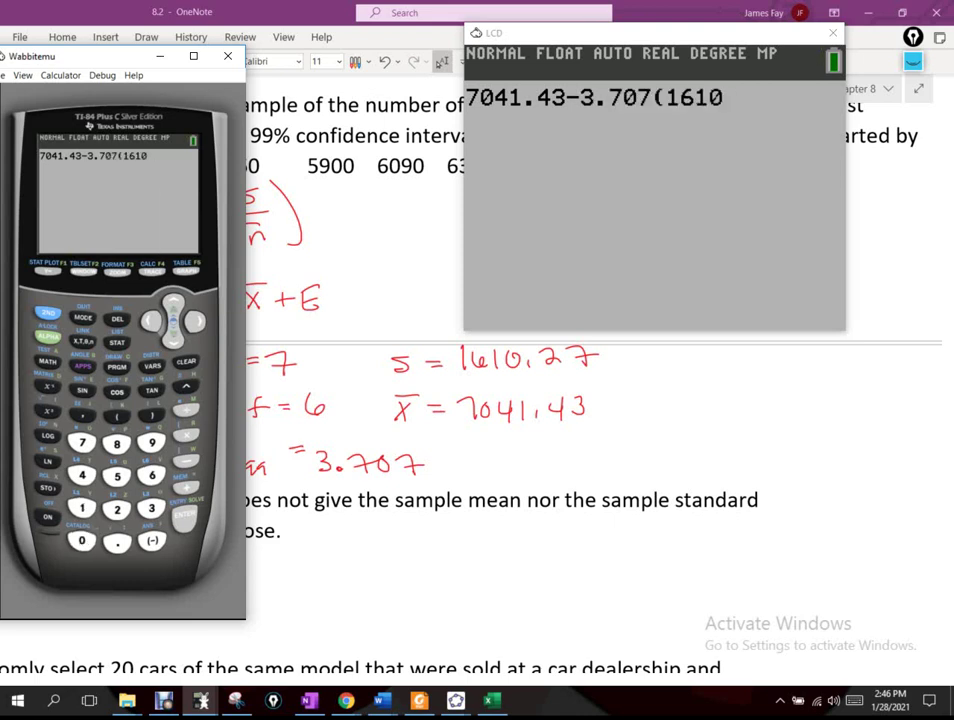
text(.27)
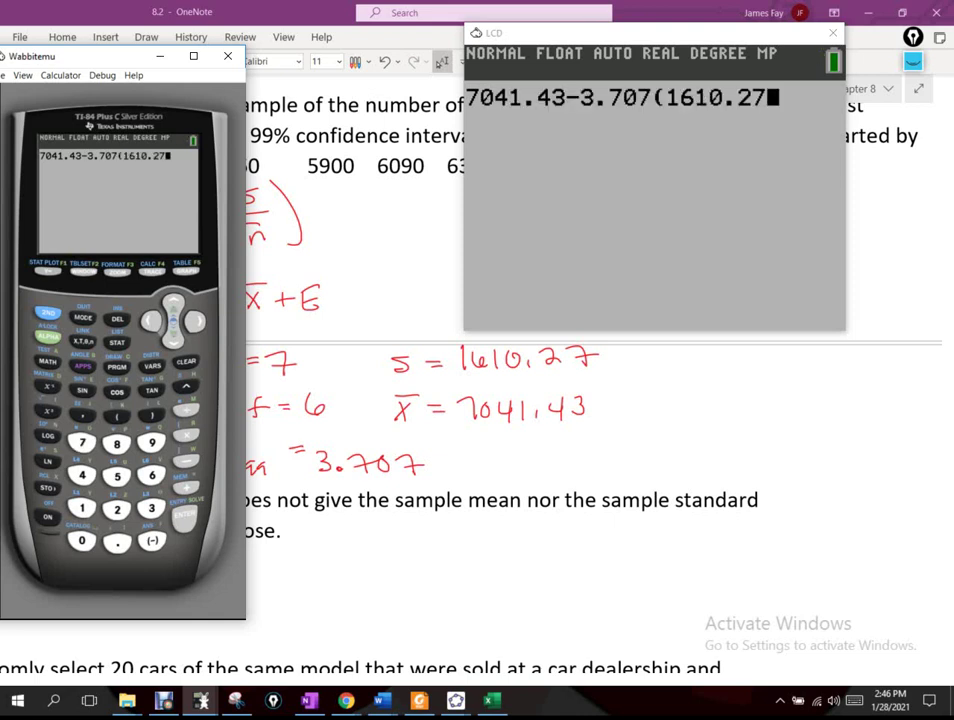
text(/)
key(Escape)
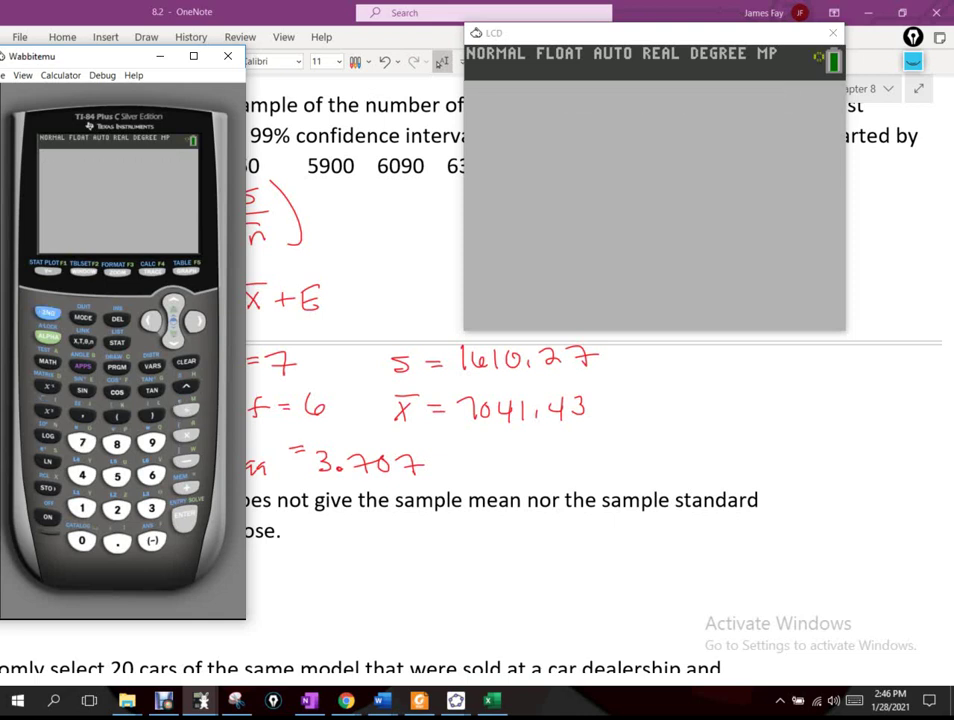
text(7041.43-3.707(1610.27/√)
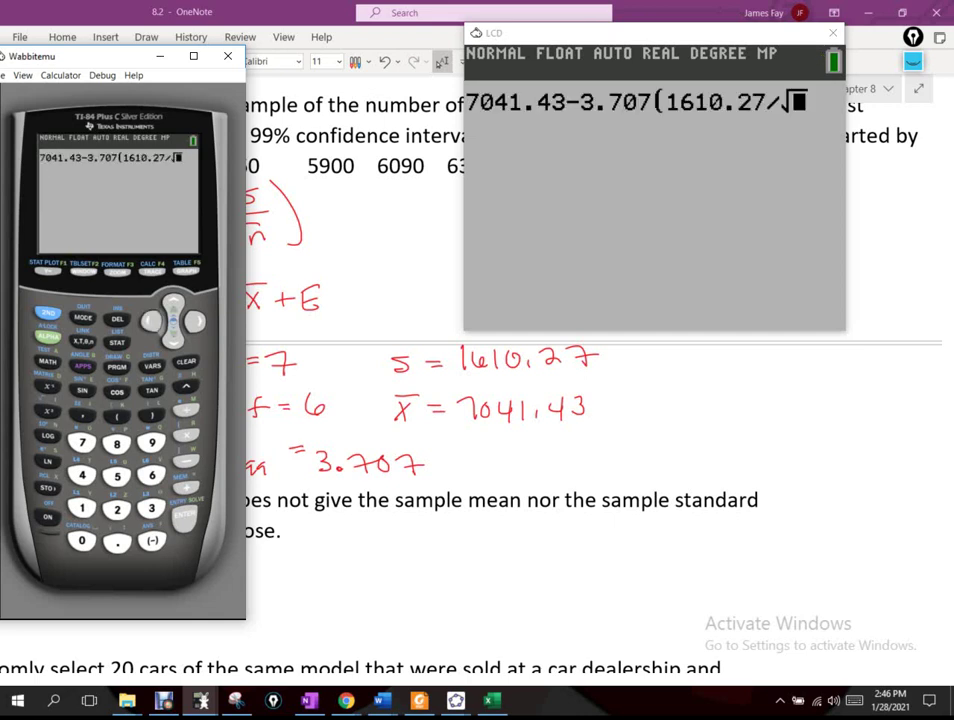
key(BackSpace)
key(BackSpace)
key(BackSpace)
key(BackSpace)
key(BackSpace)
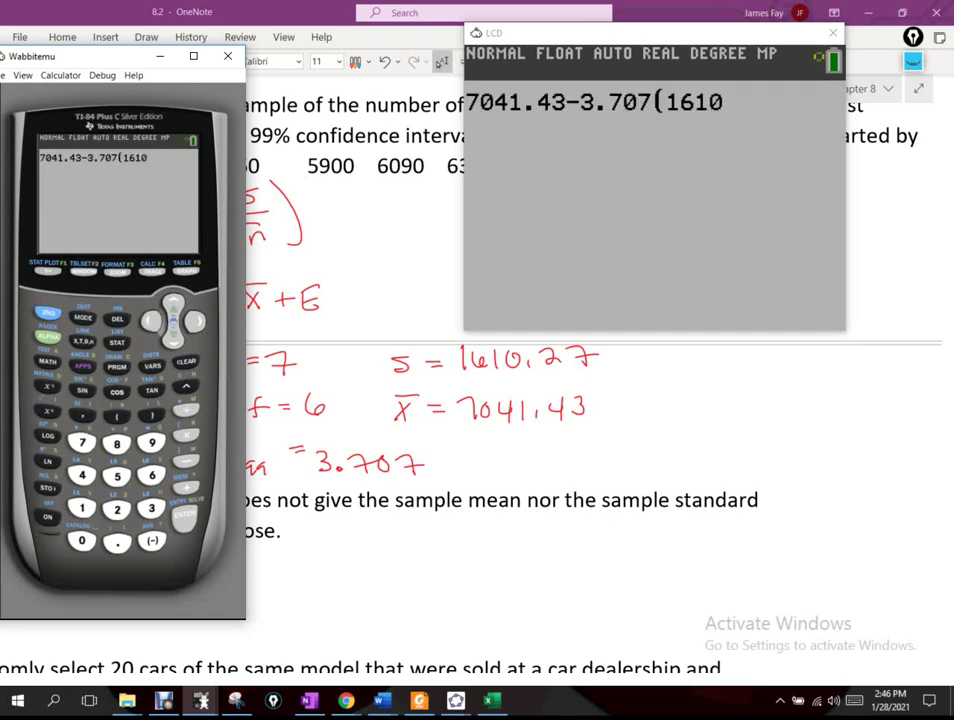
text(.27/√7)
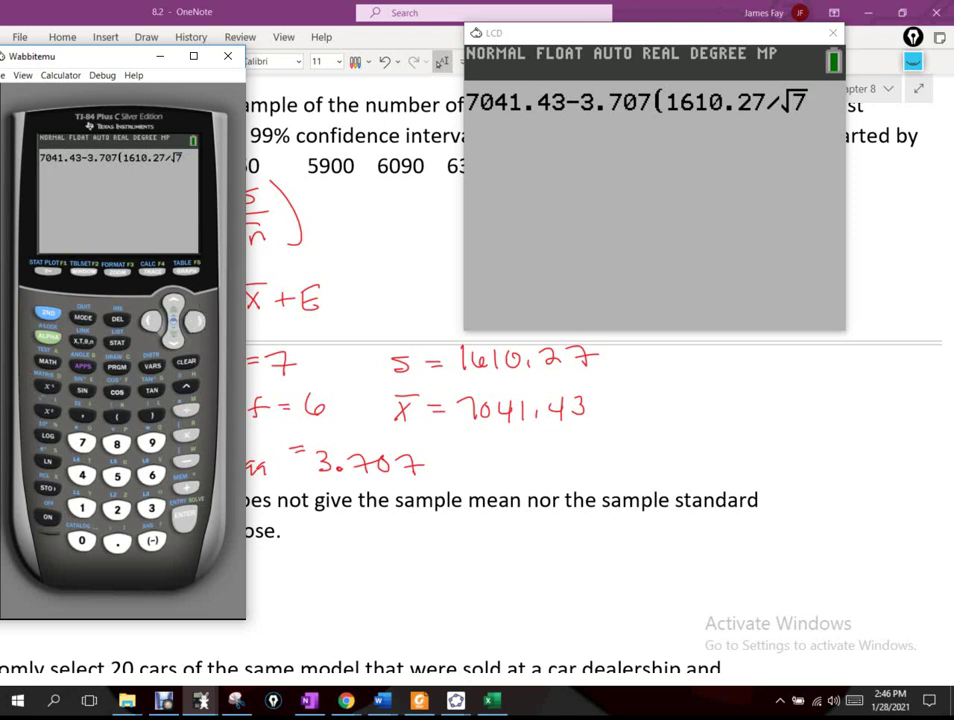
text())
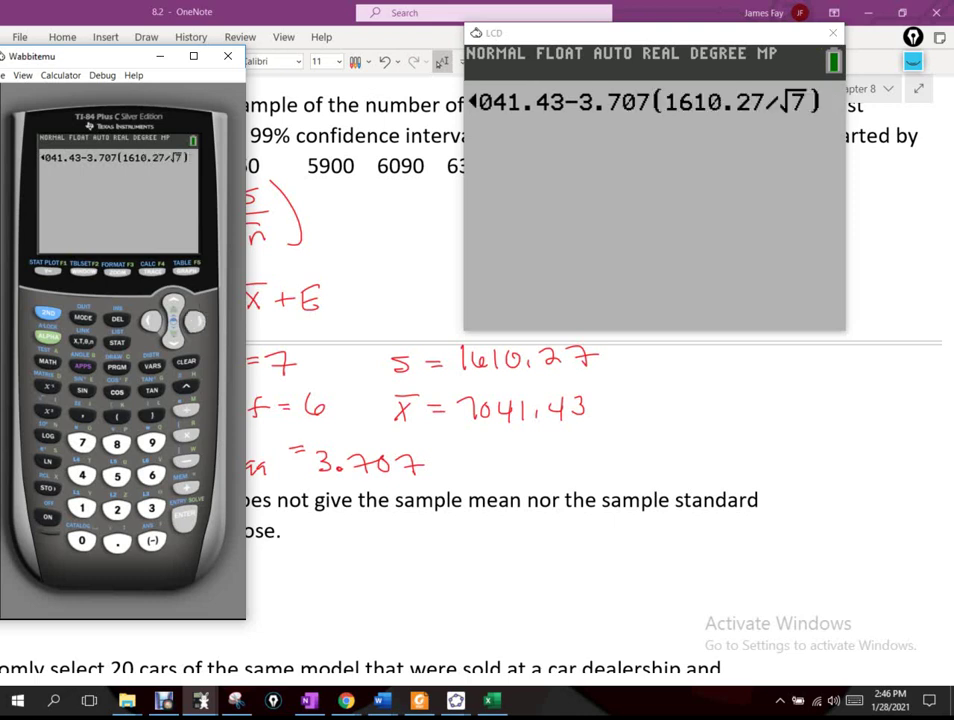
key(Return)
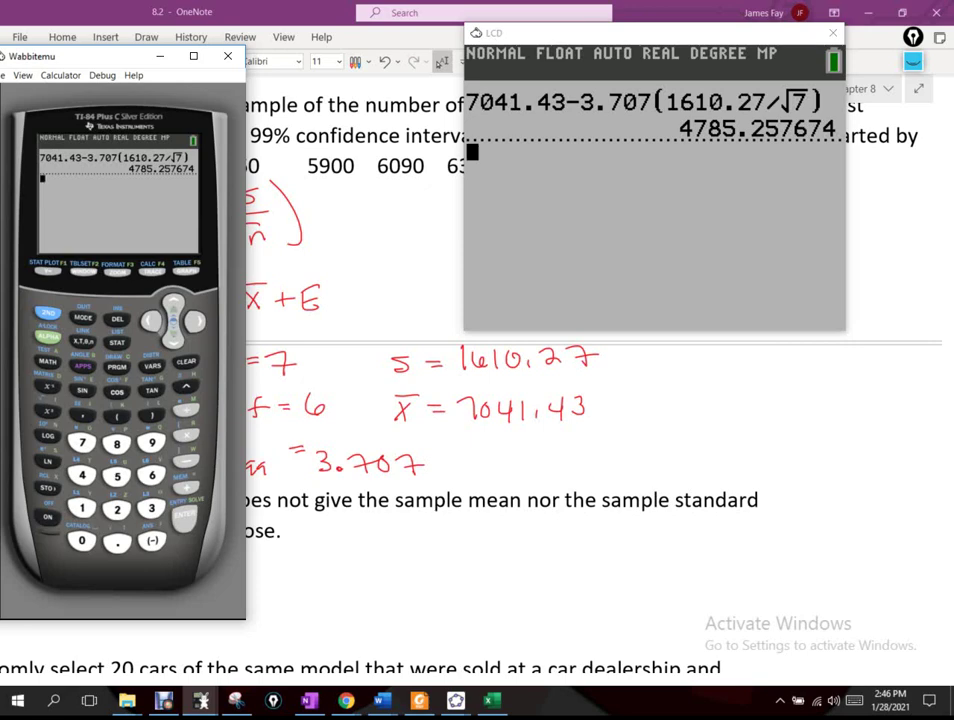
Step: Look through the calculator history at the lower limit expression and its result
key(Up)
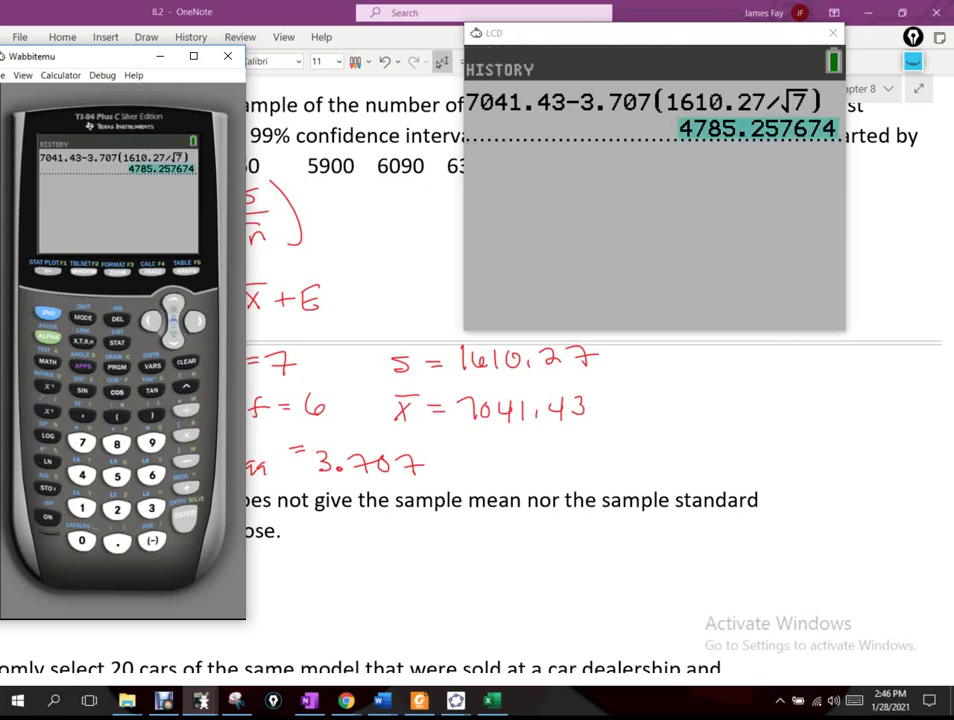
key(Up)
key(Down)
key(Up)
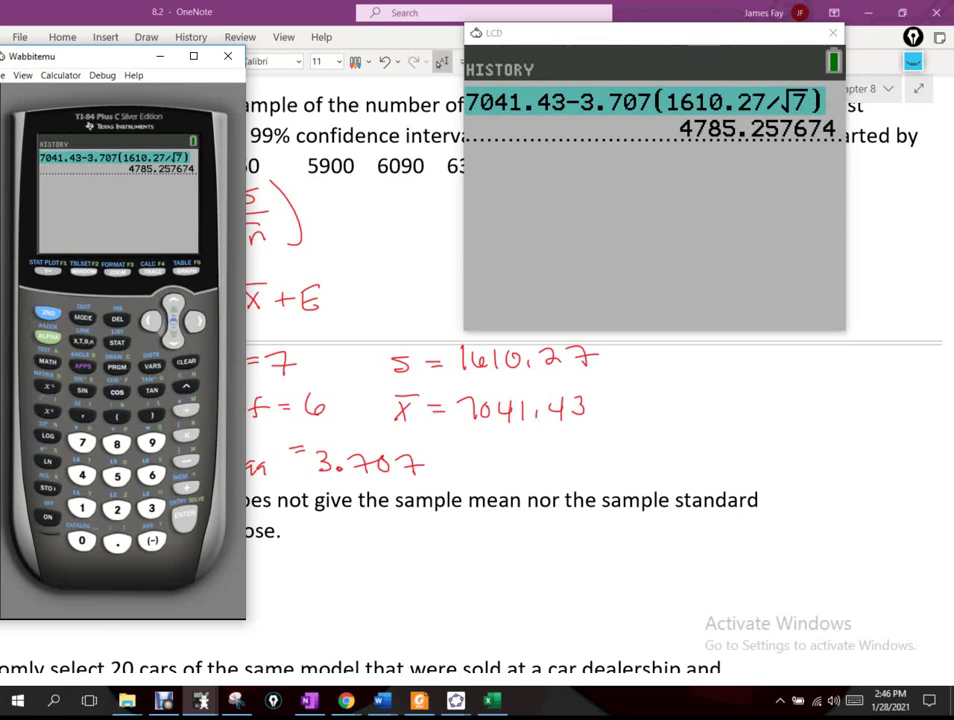
key(Down)
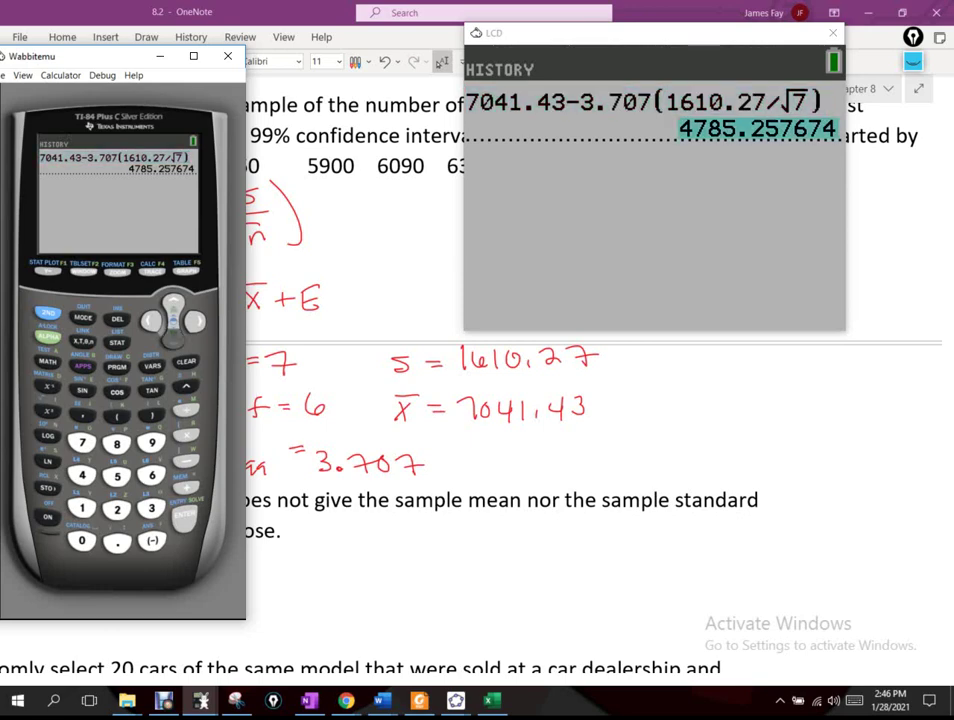
key(Down)
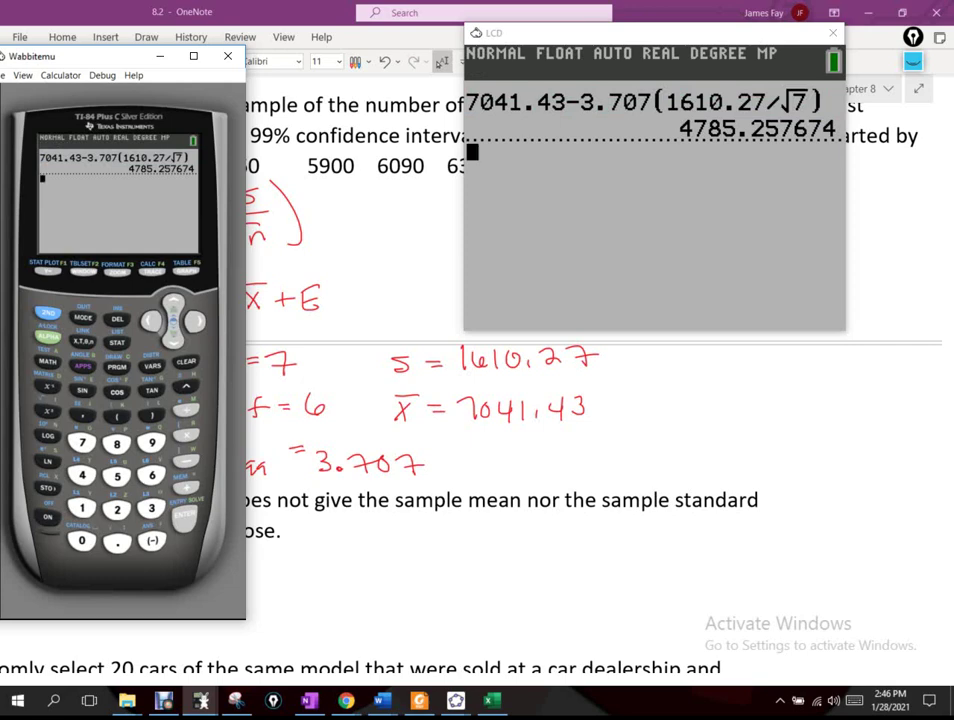
key(Up)
key(Up)
key(Up)
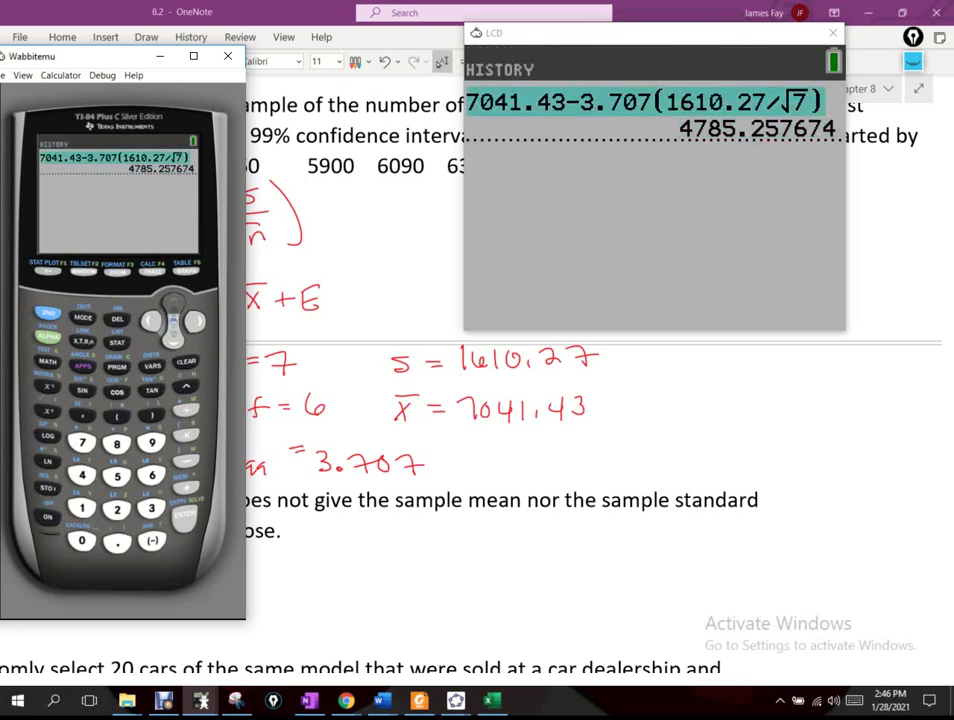
key(Down)
key(Down)
key(Down)
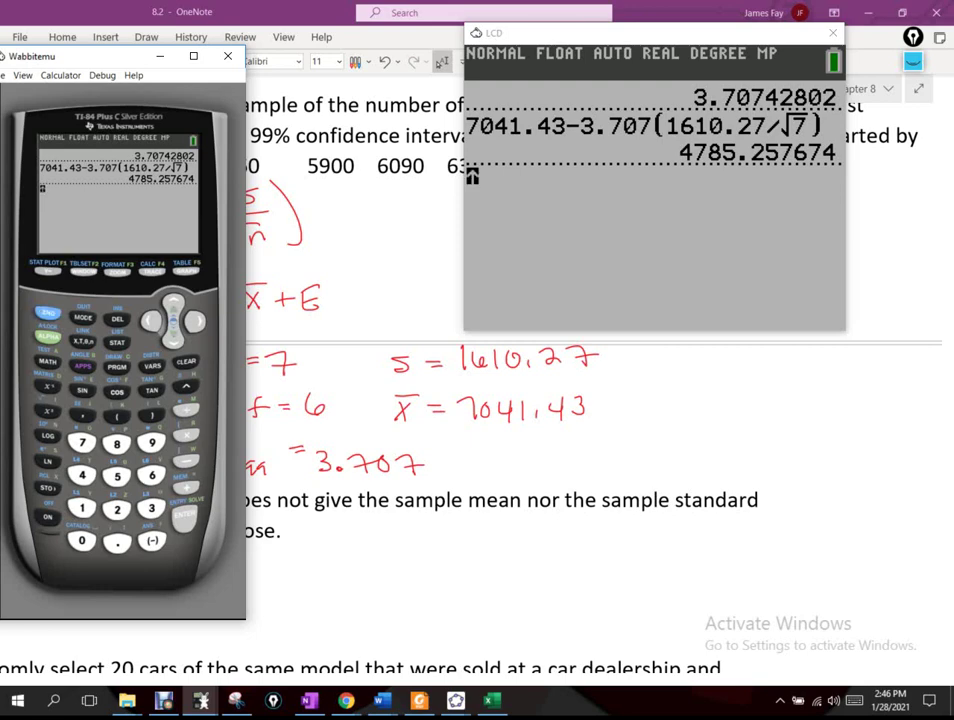
Step: Recall the lower limit expression, change its minus to plus, and evaluate 7041.43+3.707(1610.27/√7) for the upper limit
key(Up)
key(Up)
key(Return)
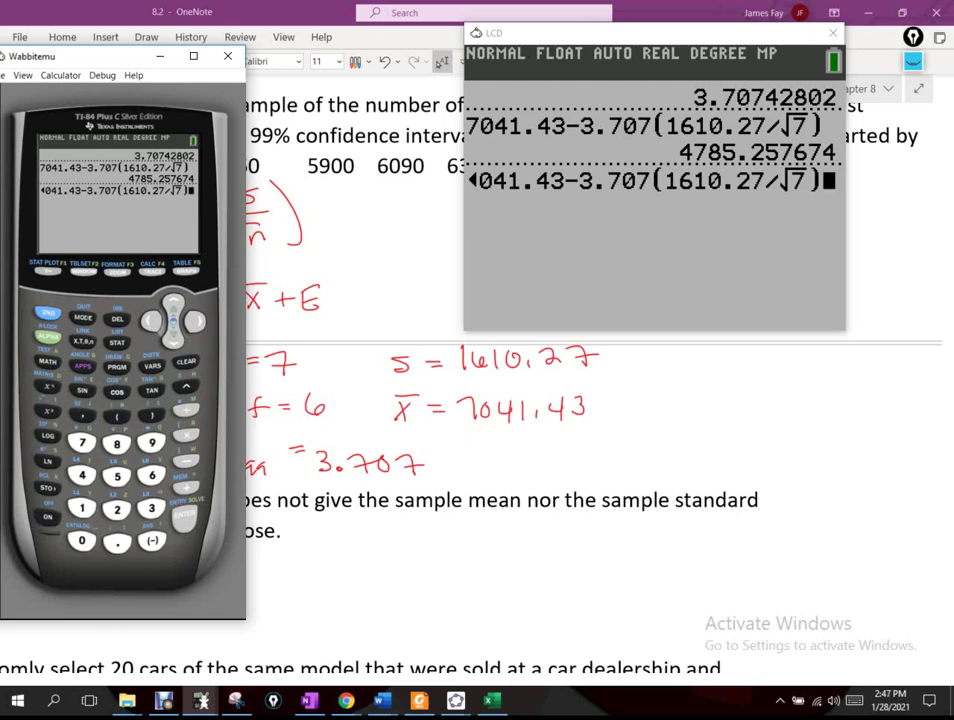
key(Left)
key(Left)
key(Left)
key(Left)
key(Left)
key(Left)
key(Left)
key(Left)
key(Left)
key(Left)
key(Left)
key(Left)
key(Left)
key(Left)
key(Left)
key(Left)
key(Left)
key(Left)
text(+)
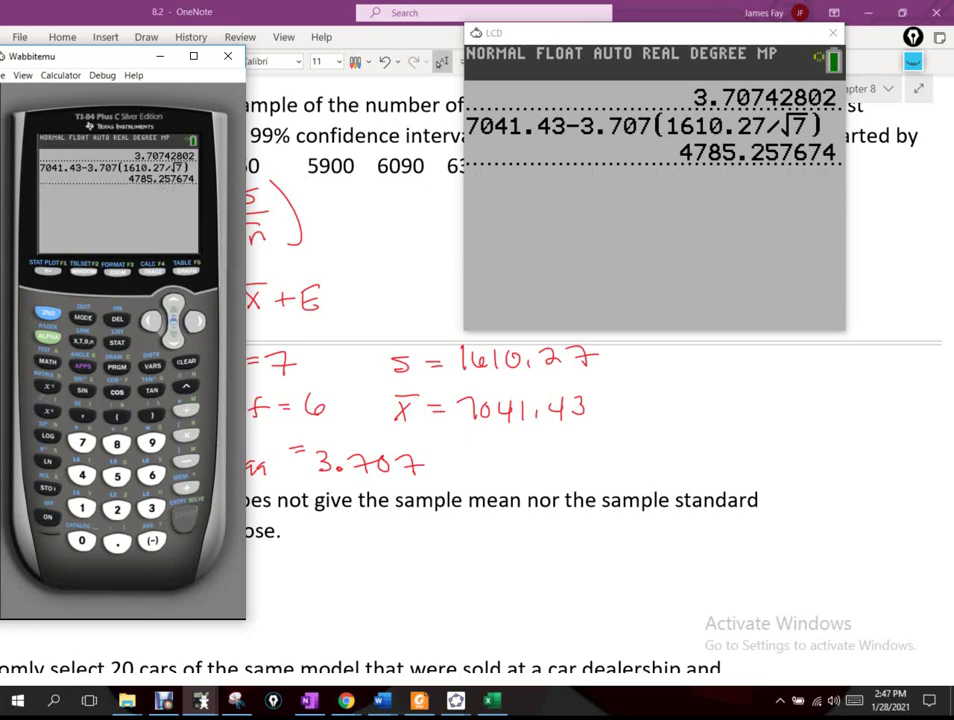
key(Return)
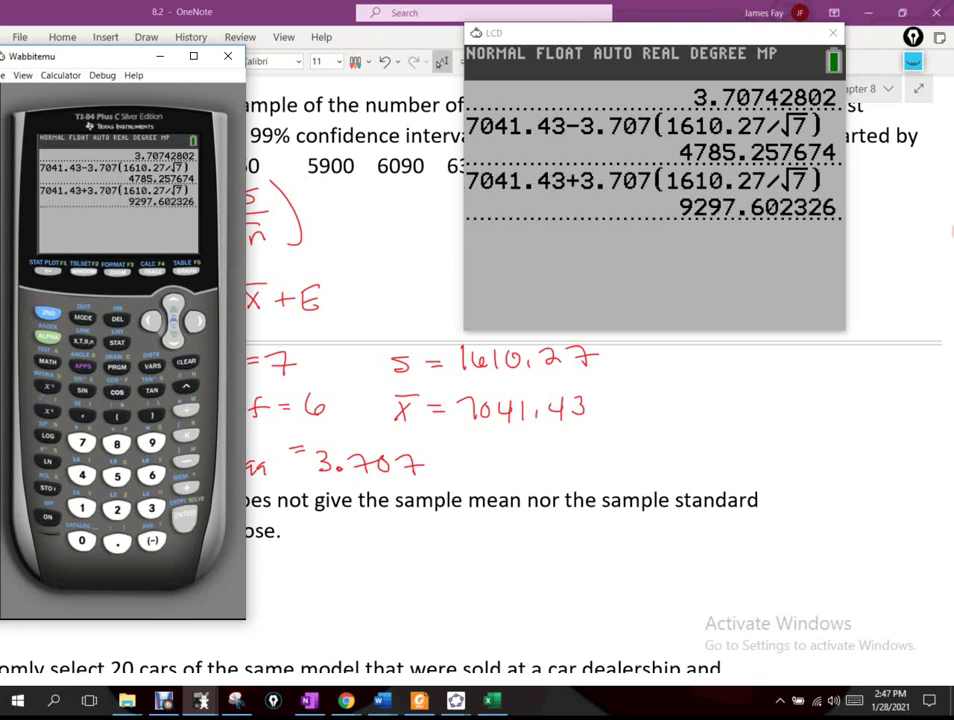
Step: Return to the OneNote page and handwrite the interval's opening parenthesis, lower limit 4785 and a comma beside the s and x̄ values
click(640, 416)
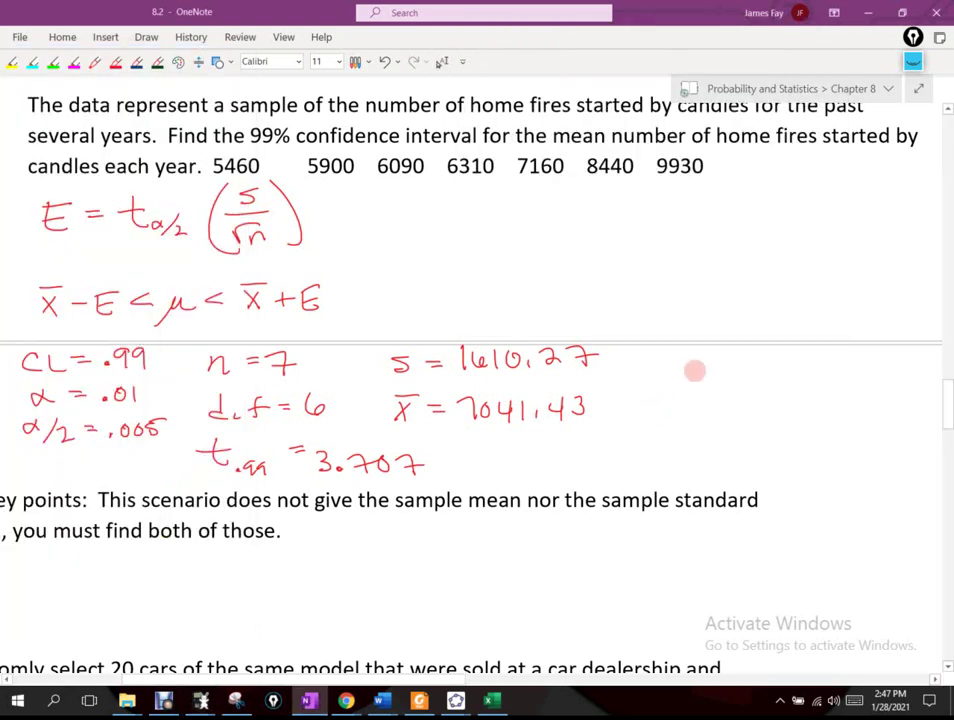
mouse_move(699, 356)
mouse_down()
mouse_move(693, 415)
mouse_move(712, 378)
mouse_move(728, 368)
mouse_move(745, 402)
mouse_up()
mouse_move(760, 372)
mouse_down()
mouse_move(778, 372)
mouse_move(786, 398)
mouse_up()
drag(790, 364, 803, 362)
drag(816, 396, 814, 404)
key(Escape)
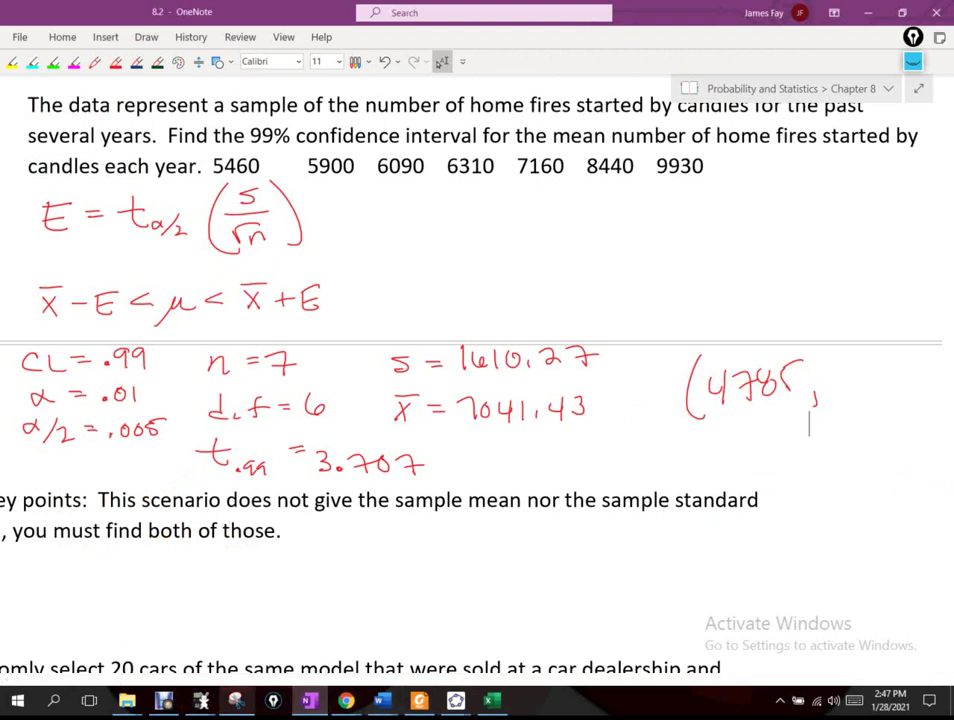
Step: Check the upper limit on the Wabbitemu LCD, then complete the handwritten interval in OneNote with 9298 and a closing parenthesis, and underline it
mouse_move(201, 699)
click(240, 615)
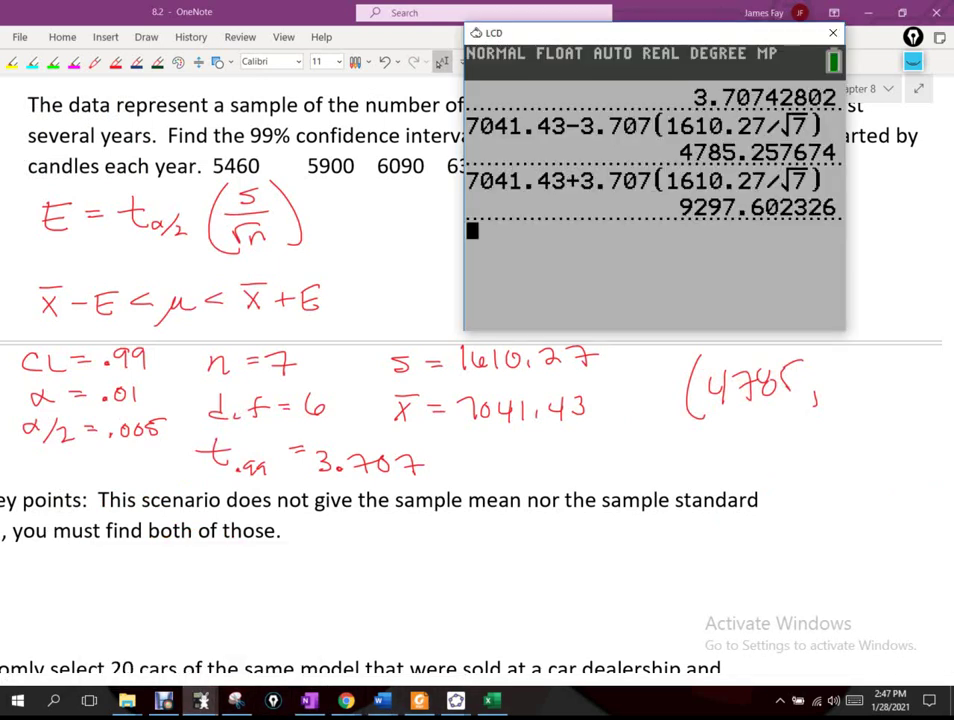
key(alt+Tab)
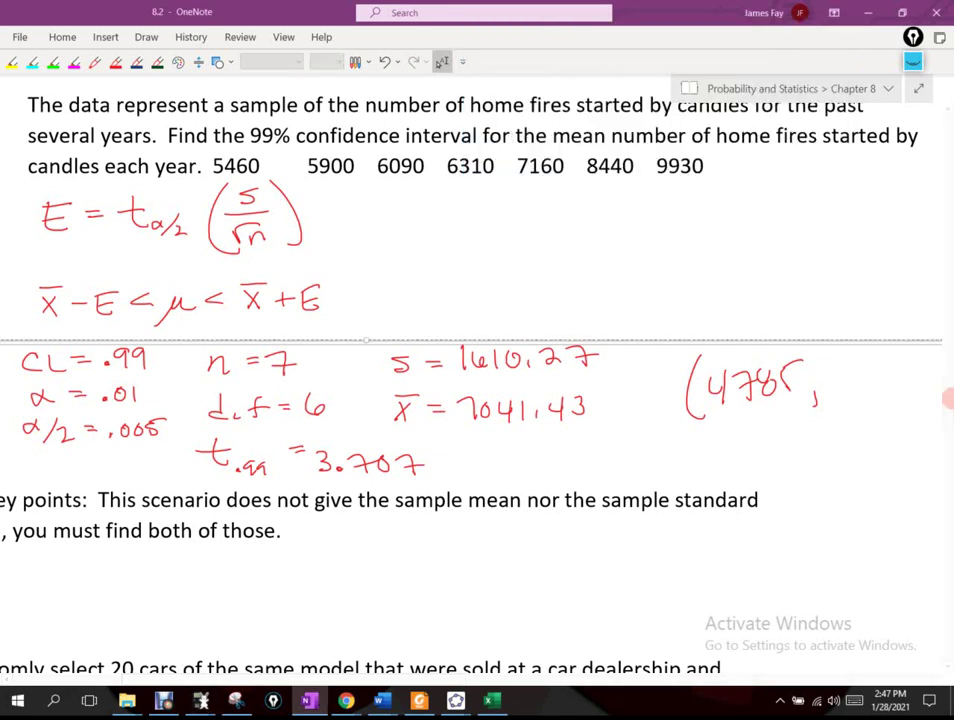
mouse_move(848, 362)
mouse_down()
mouse_move(842, 386)
mouse_move(882, 374)
mouse_move(904, 342)
mouse_move(928, 378)
mouse_move(716, 458)
mouse_up()
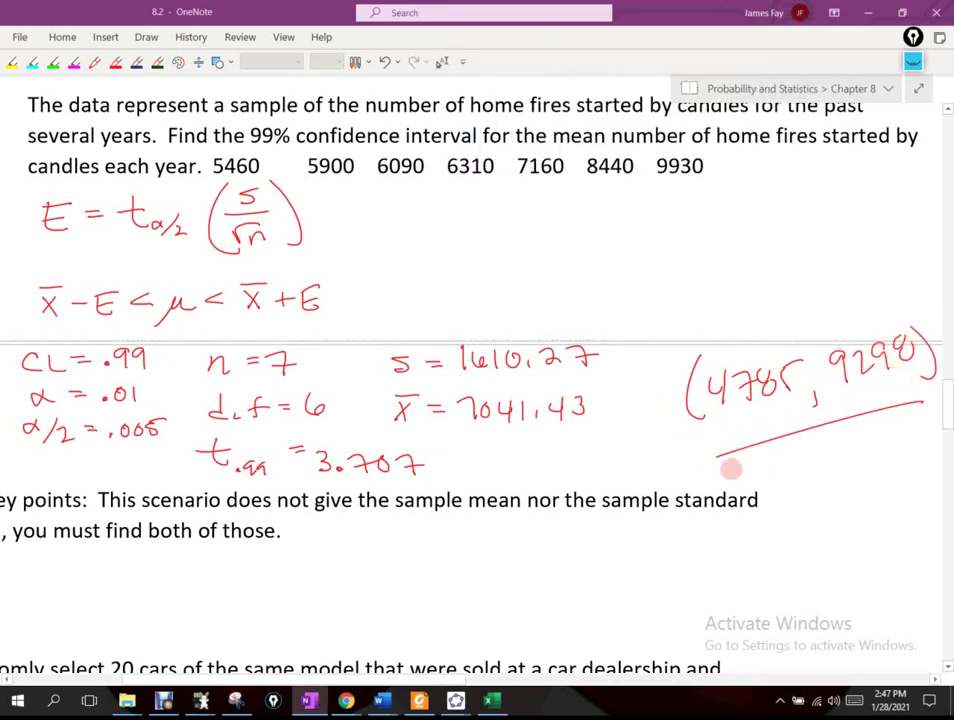
drag(792, 466, 912, 430)
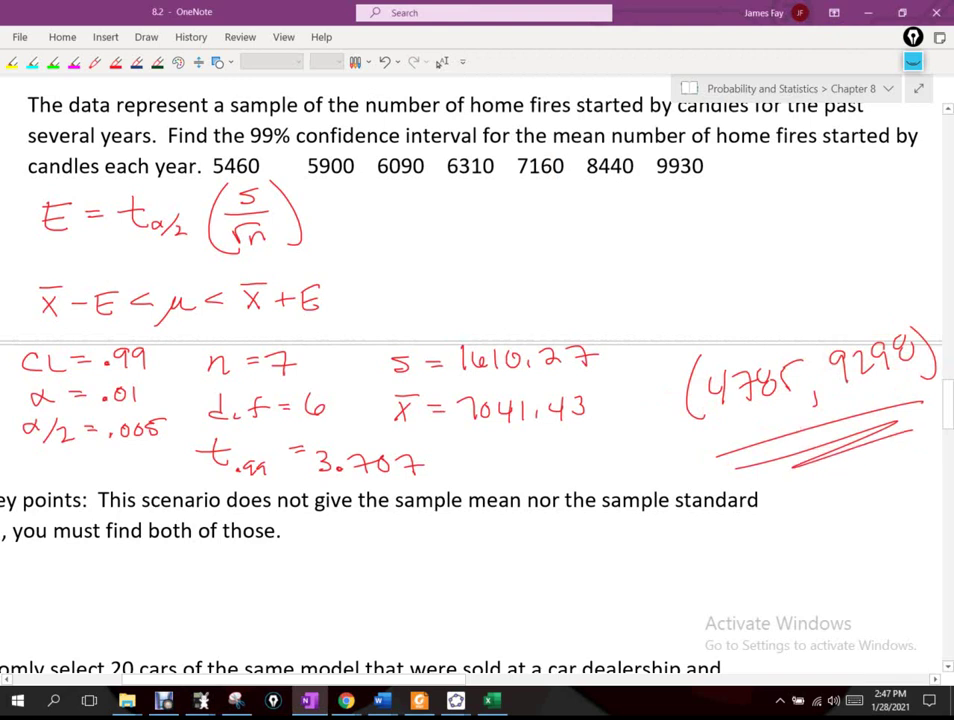